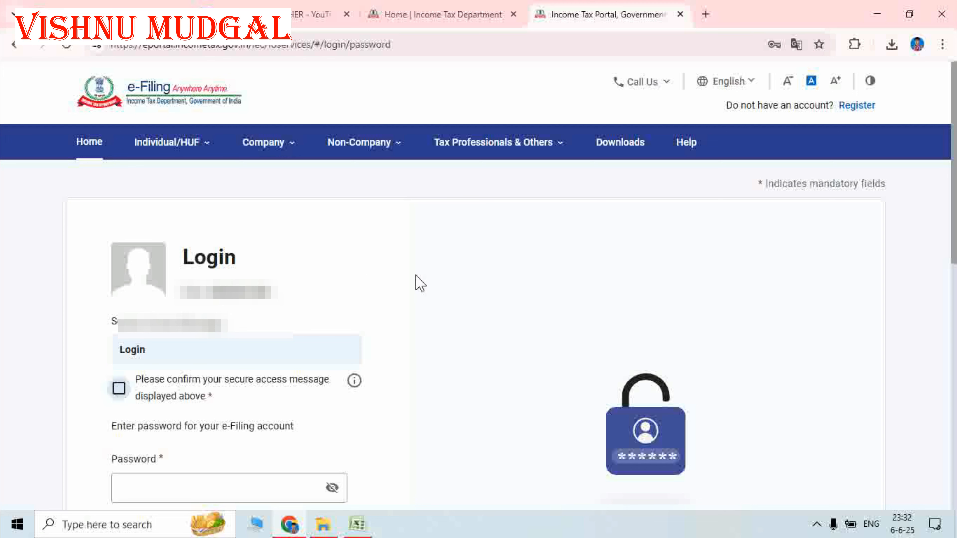
- Confirm the secure access message and sign in with the saved account password
scroll(421, 283, down, 3)
click(119, 249)
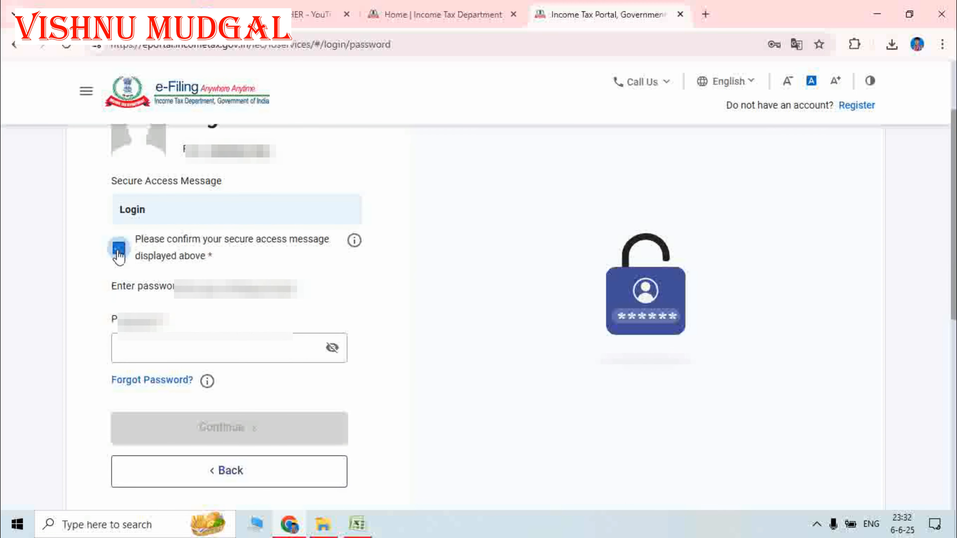
click(161, 349)
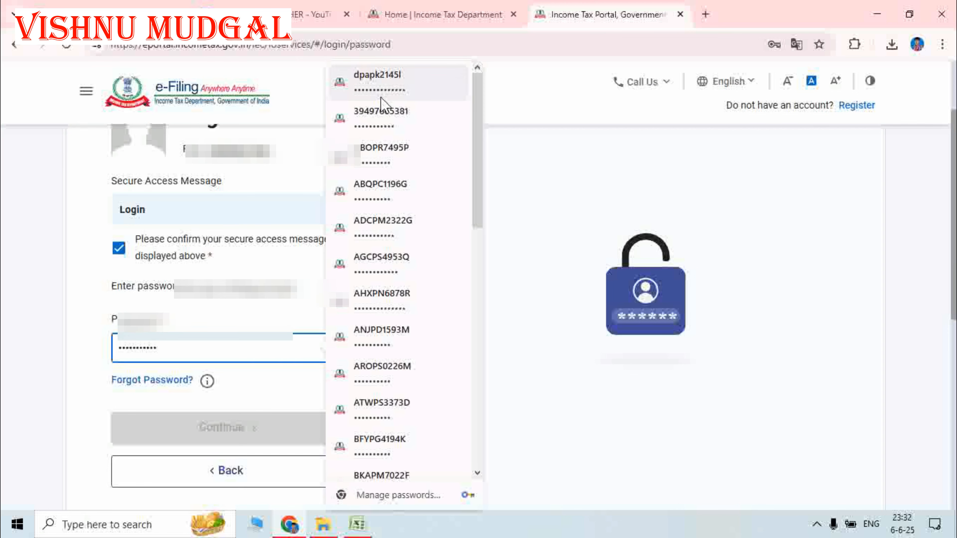
click(380, 89)
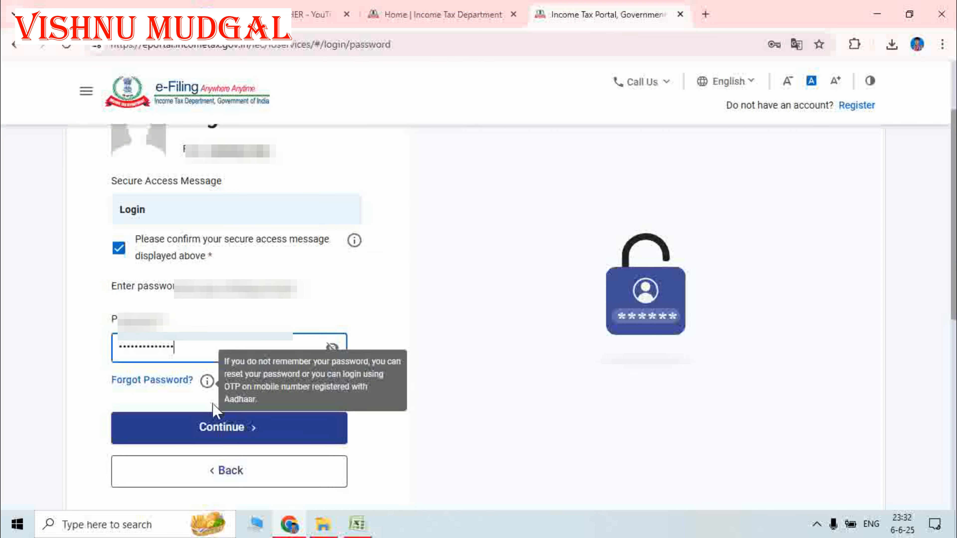
click(225, 430)
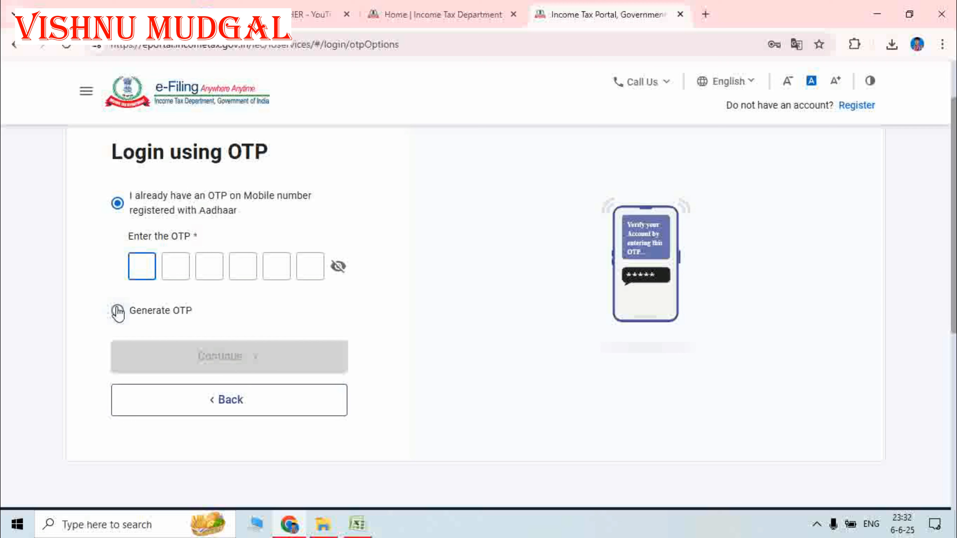
- Verify the login with an Aadhaar OTP sent to the registered mobile and log in
click(117, 311)
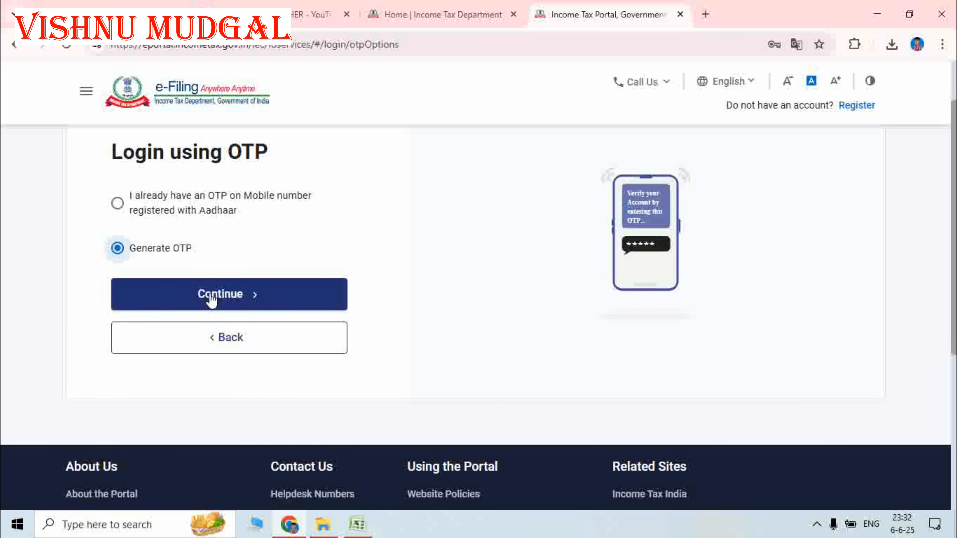
click(202, 293)
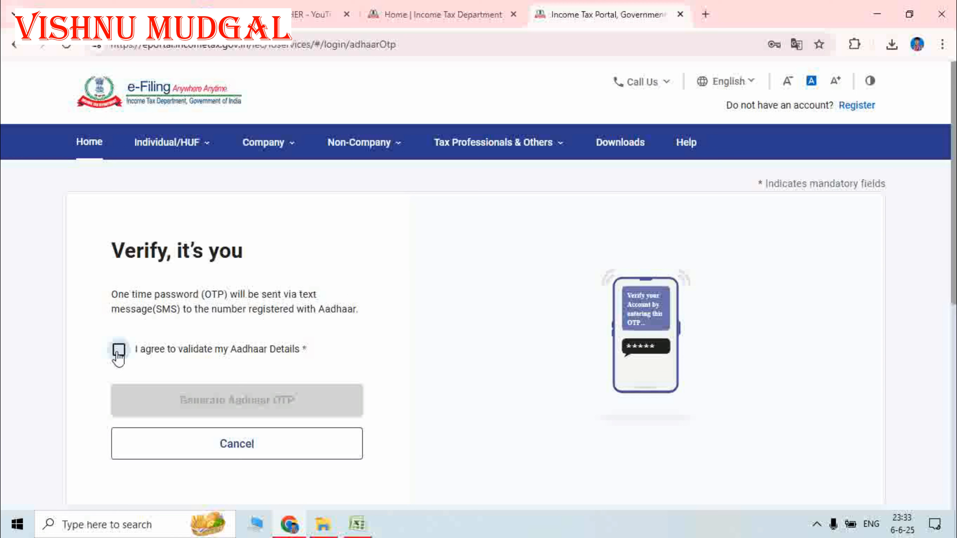
click(118, 353)
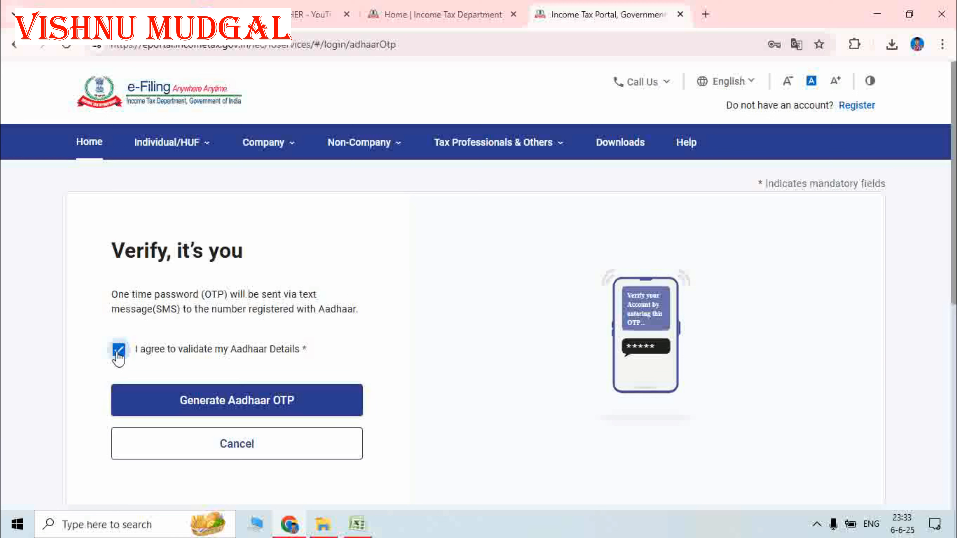
click(224, 406)
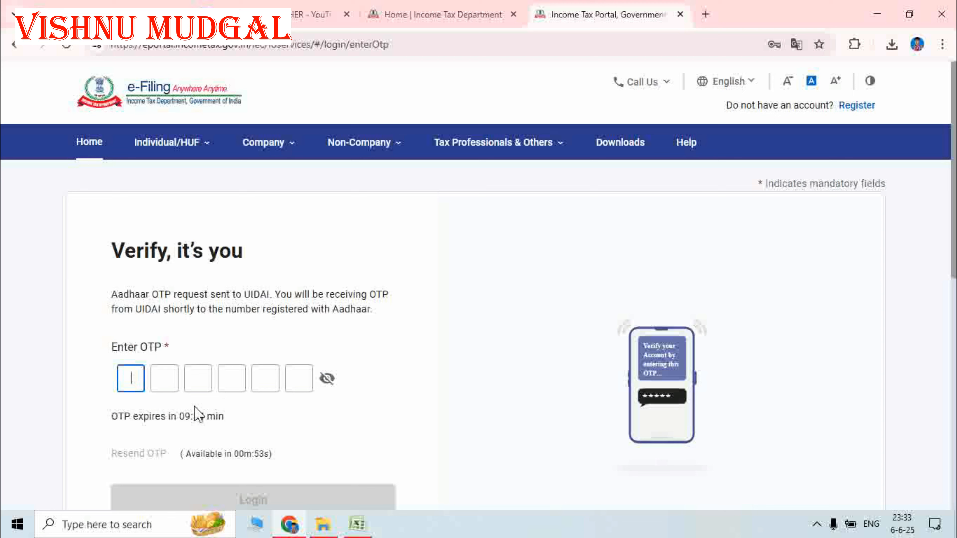
text(•••)
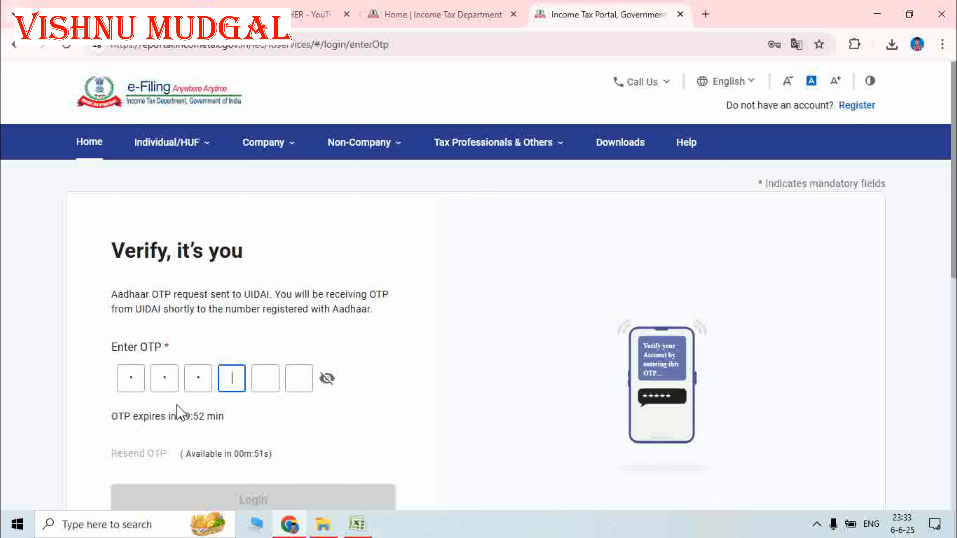
text(•••)
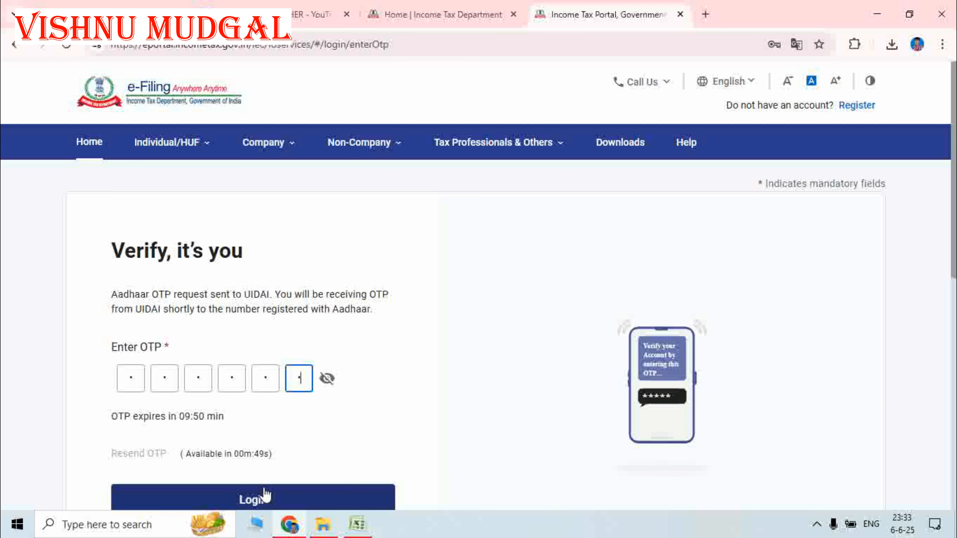
click(267, 498)
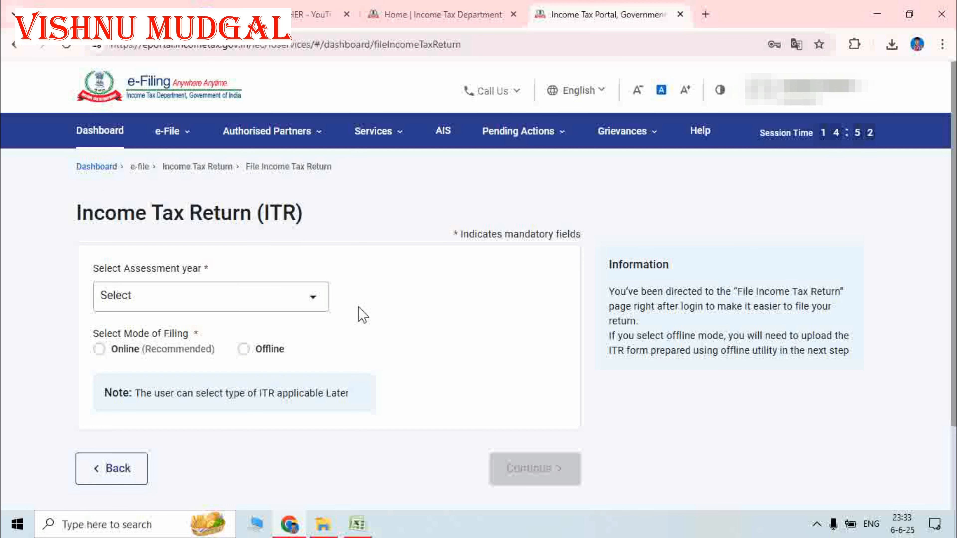
- From the dashboard, start a new Online filing for AY 2025-26, discarding the saved draft
click(90, 169)
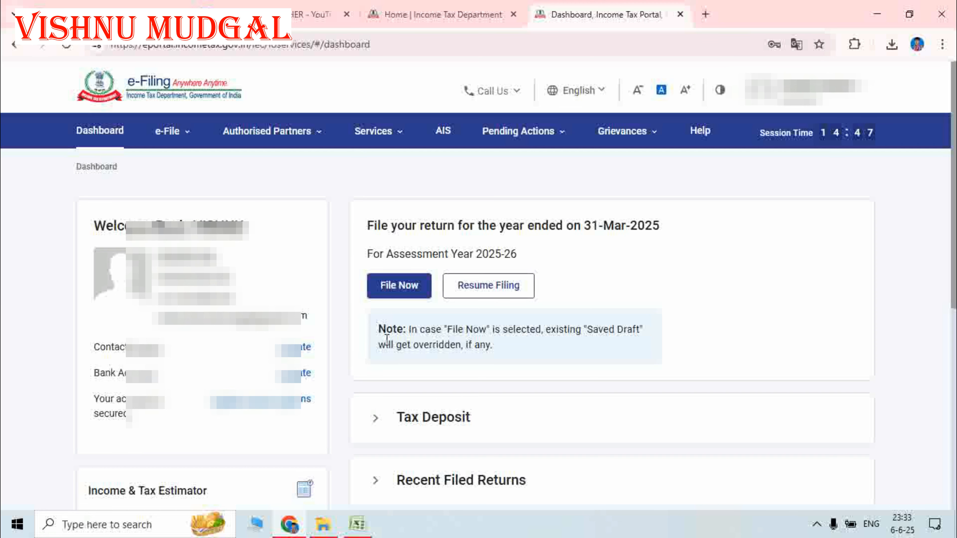
click(392, 294)
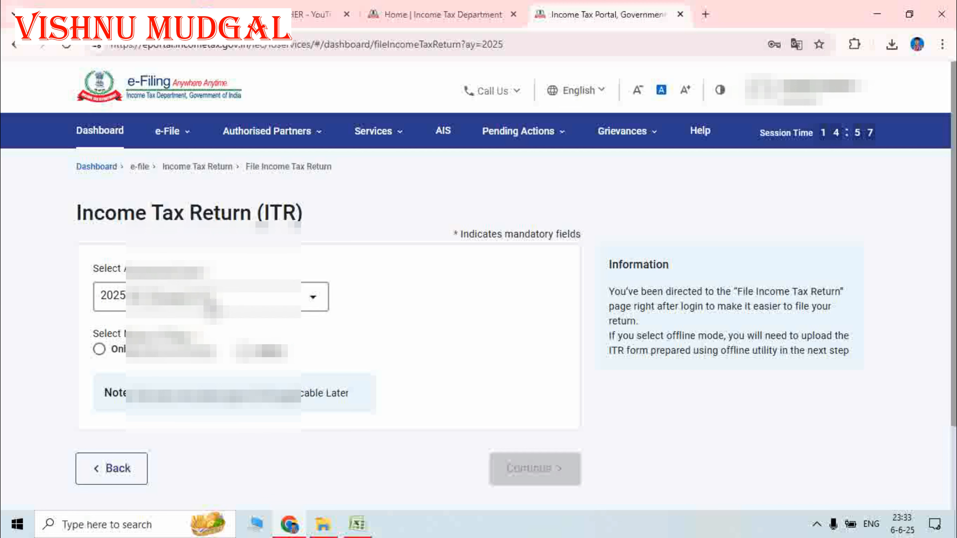
click(213, 298)
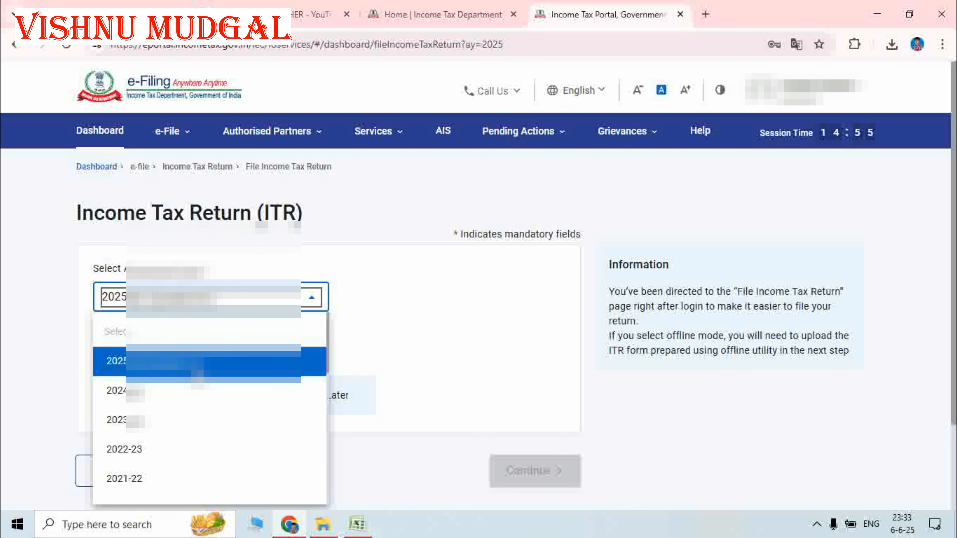
click(197, 370)
click(408, 312)
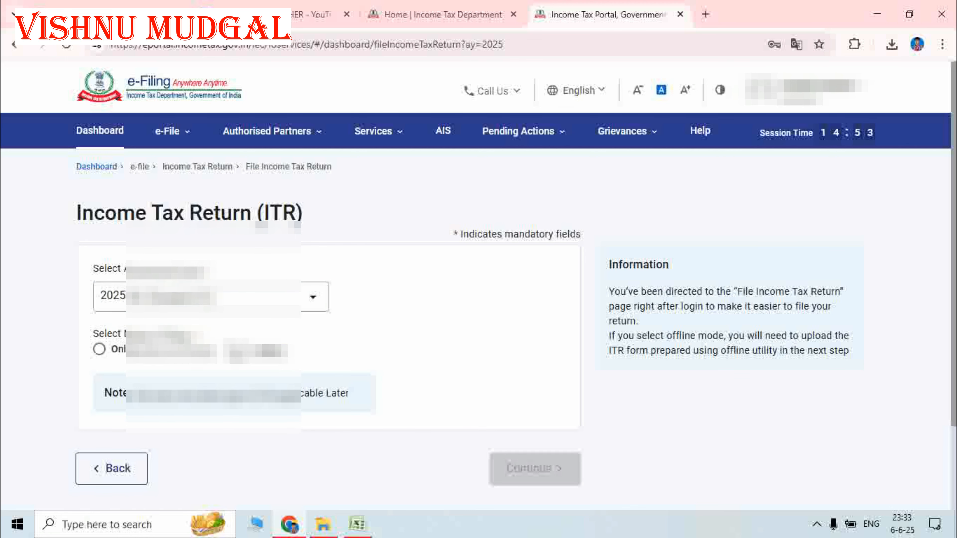
click(100, 351)
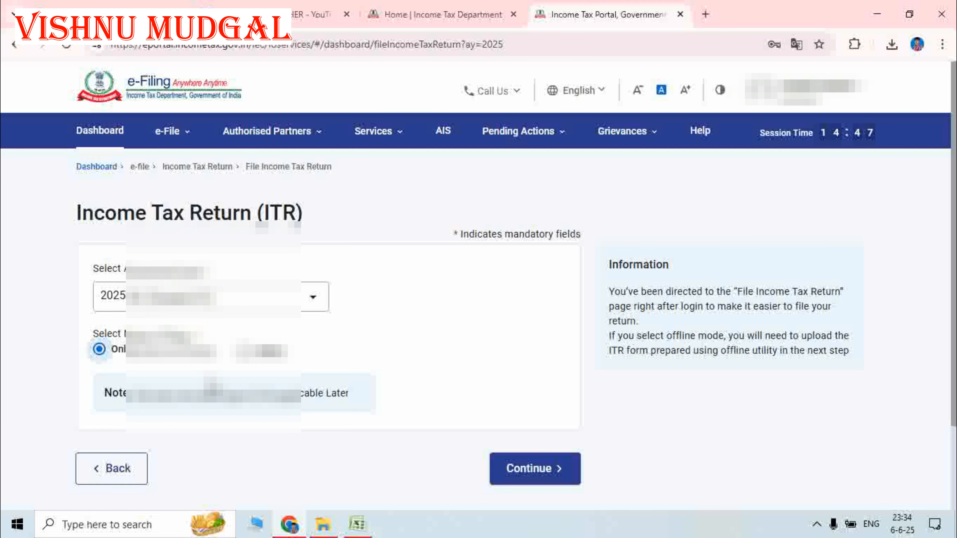
click(539, 471)
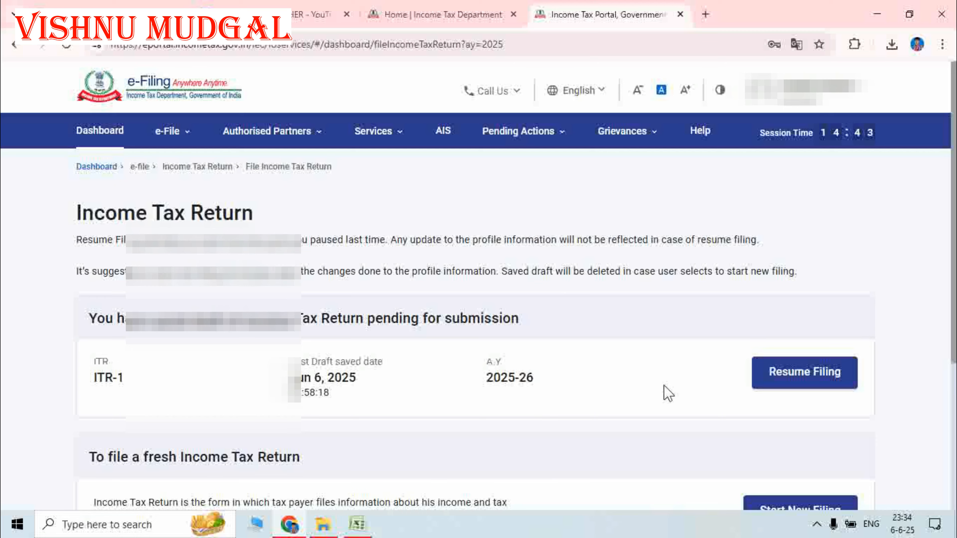
scroll(627, 395, down, 5)
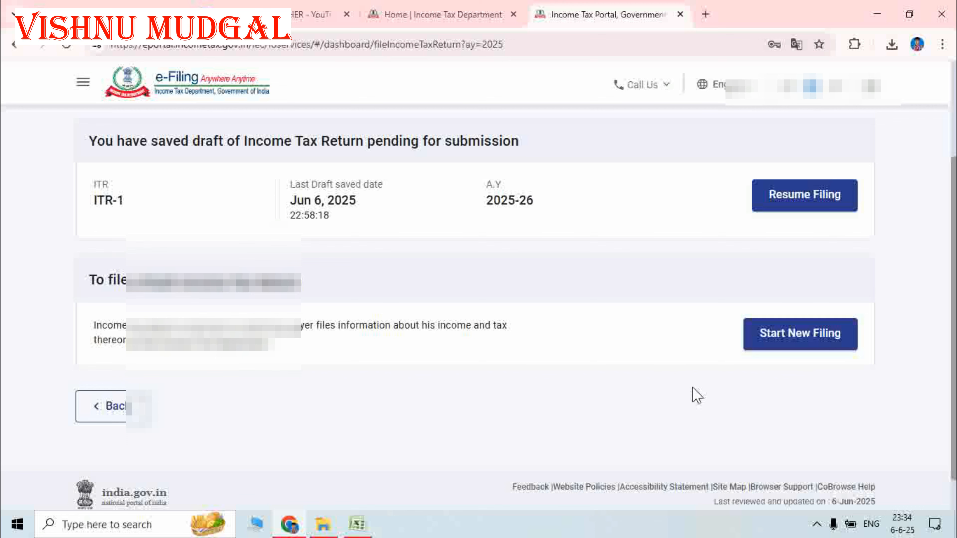
click(805, 337)
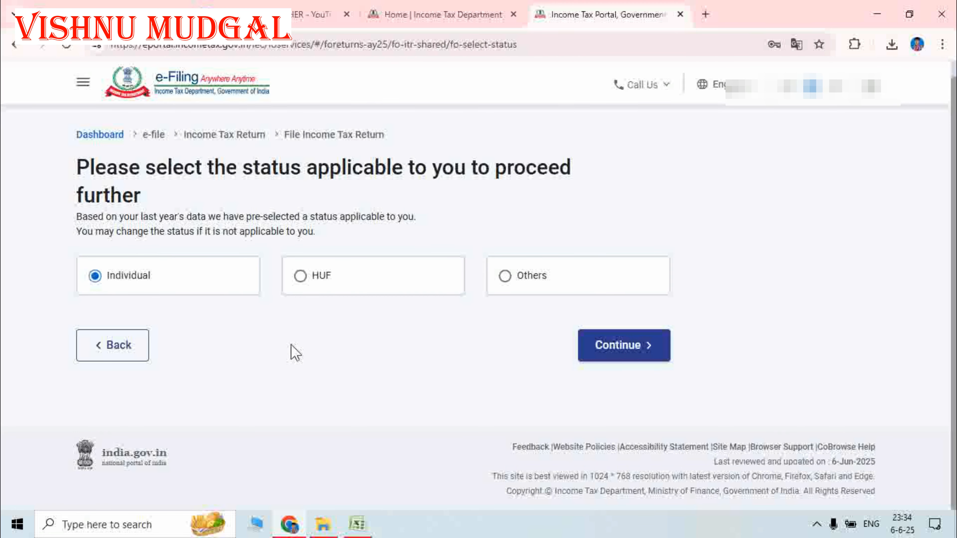
- Confirm Individual status, select the ITR-1 form and dismiss the New Tax Regime notice
click(619, 354)
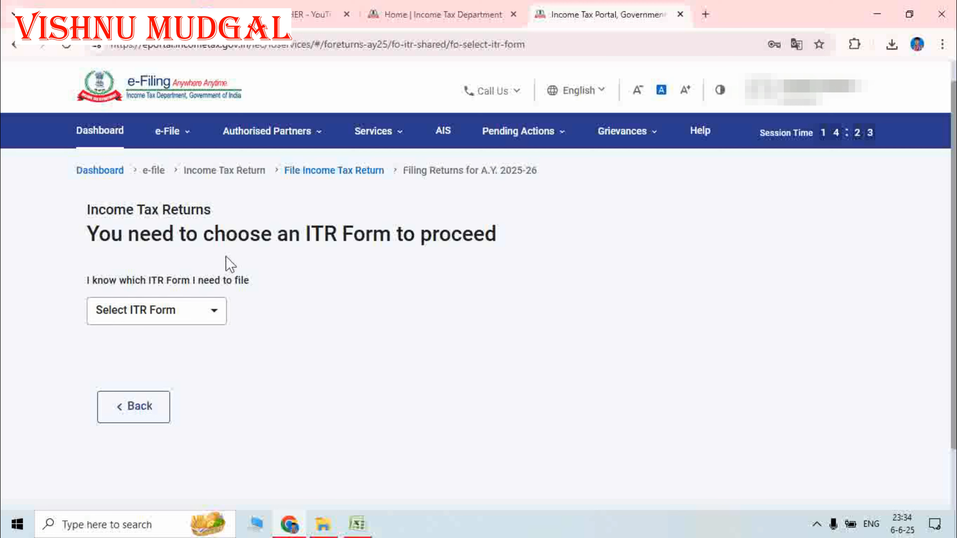
click(173, 315)
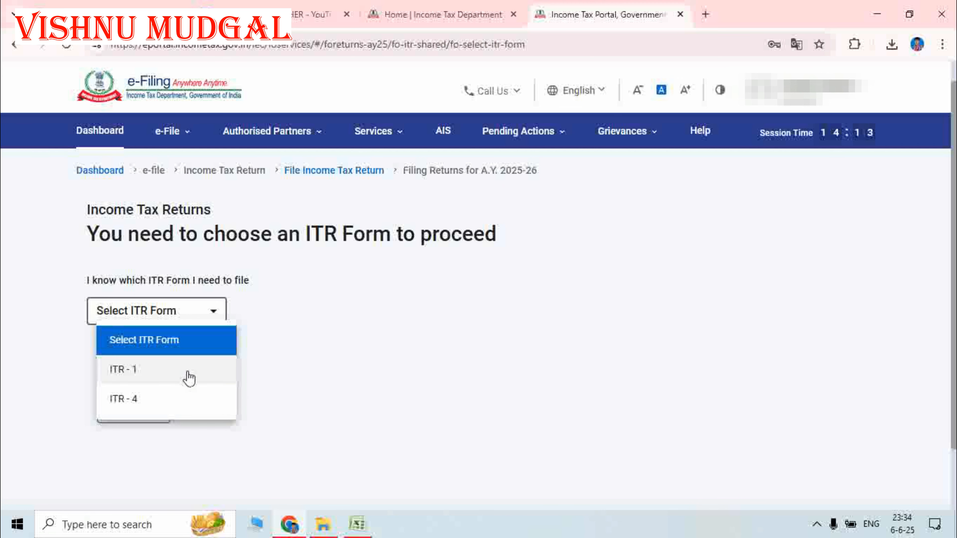
click(134, 375)
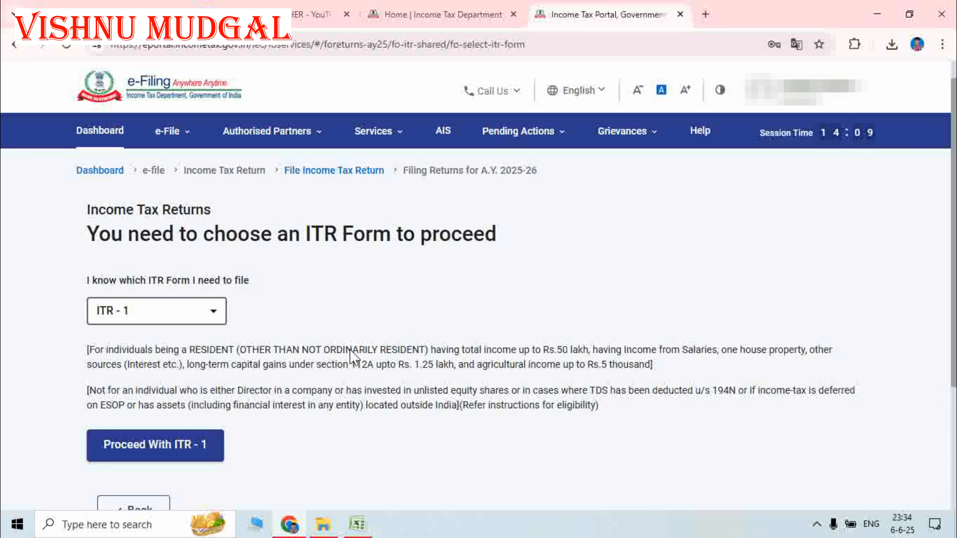
scroll(350, 350, down, 3)
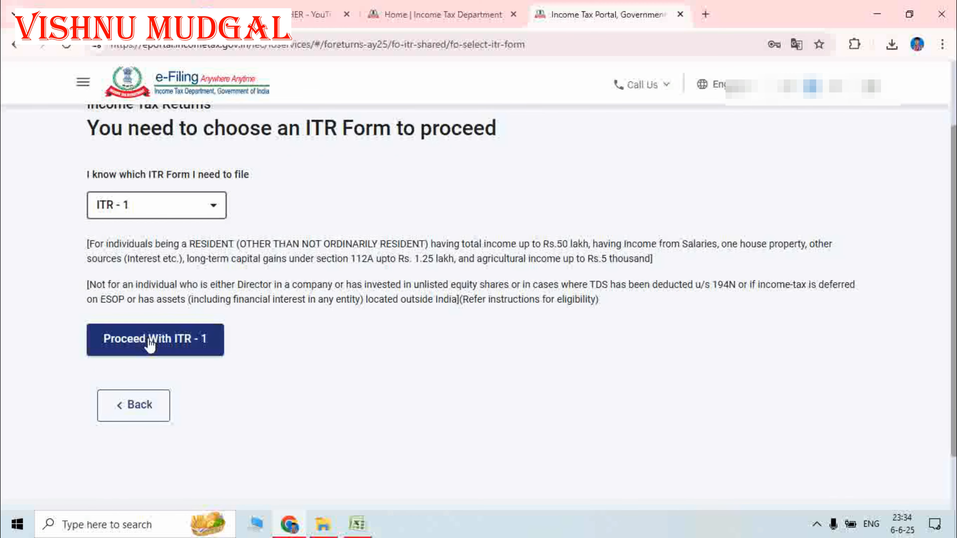
click(150, 341)
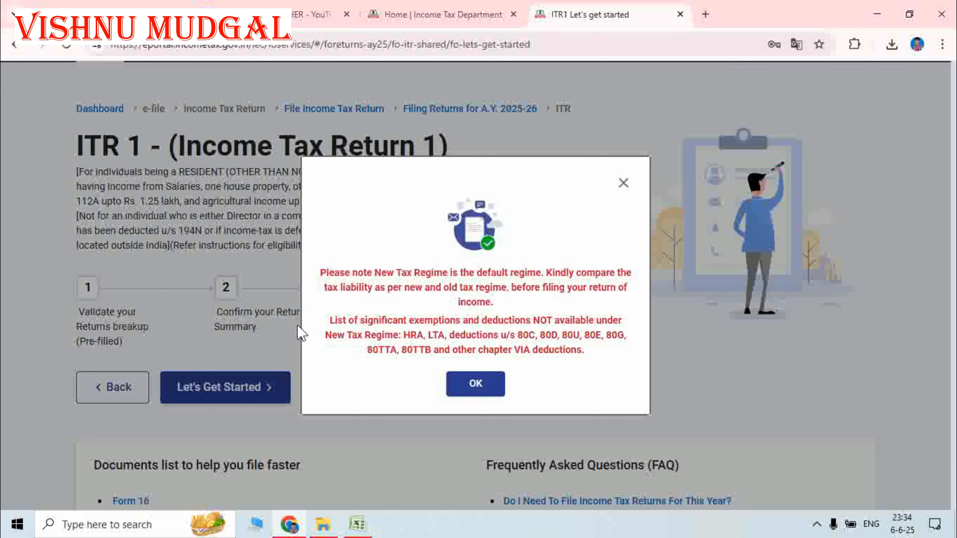
click(478, 388)
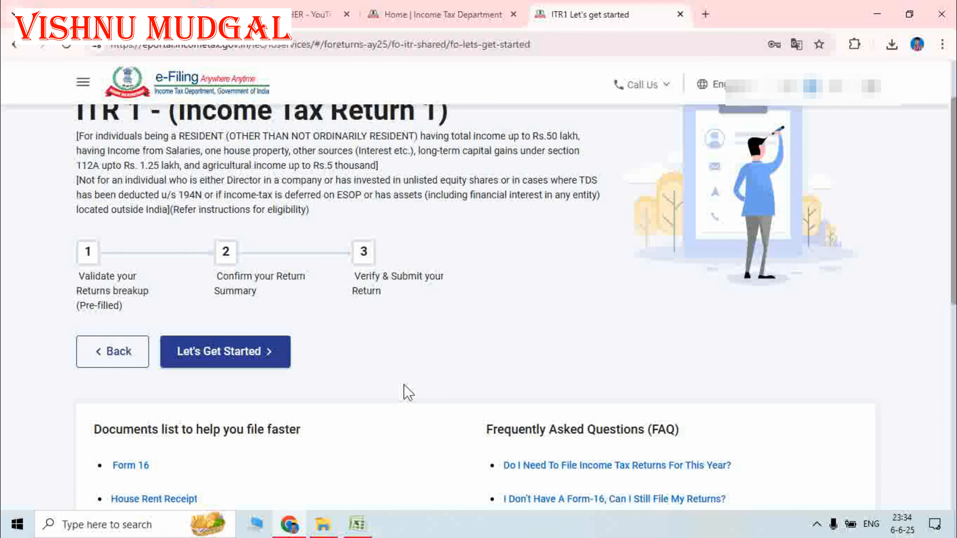
- Begin the ITR-1 filing, stating that taxable income exceeds the basic exemption limit
click(223, 358)
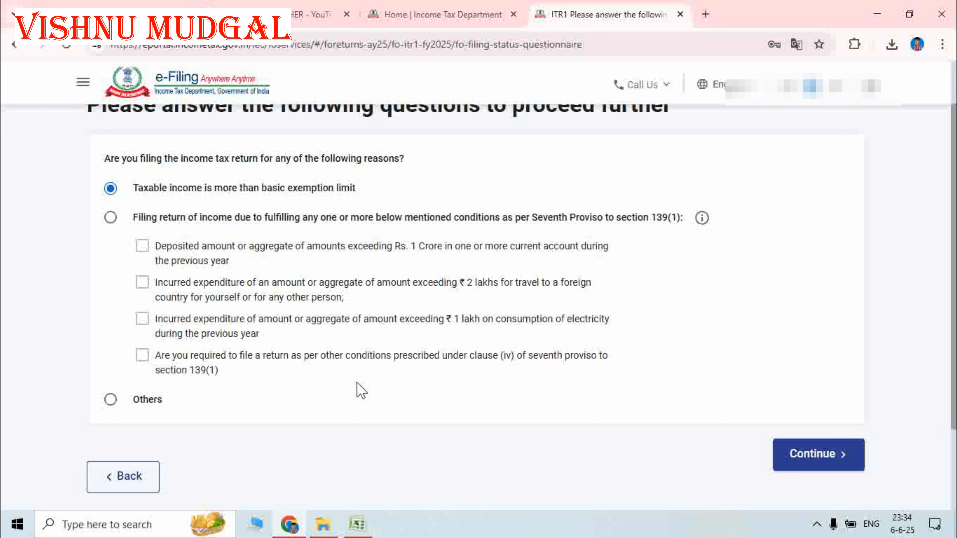
scroll(386, 391, up, 2)
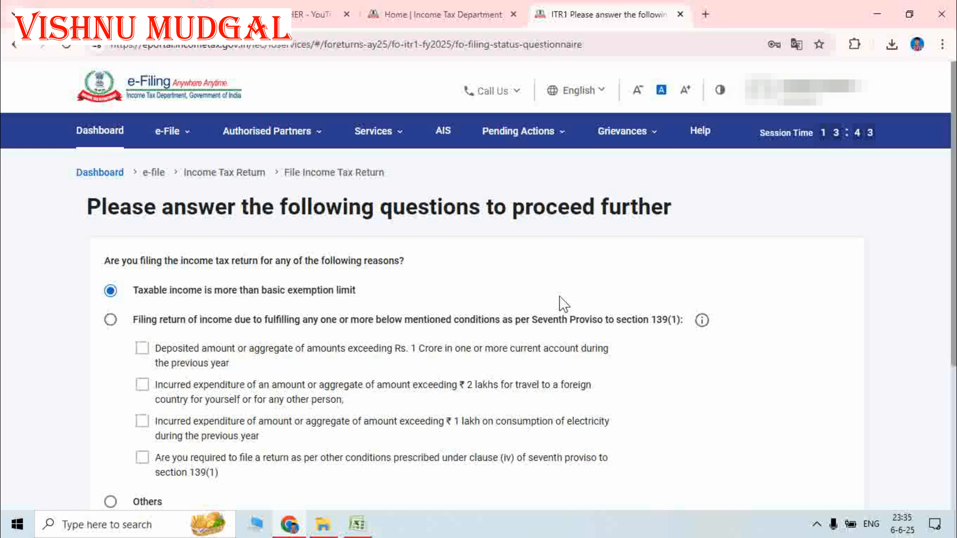
scroll(443, 285, down, 3)
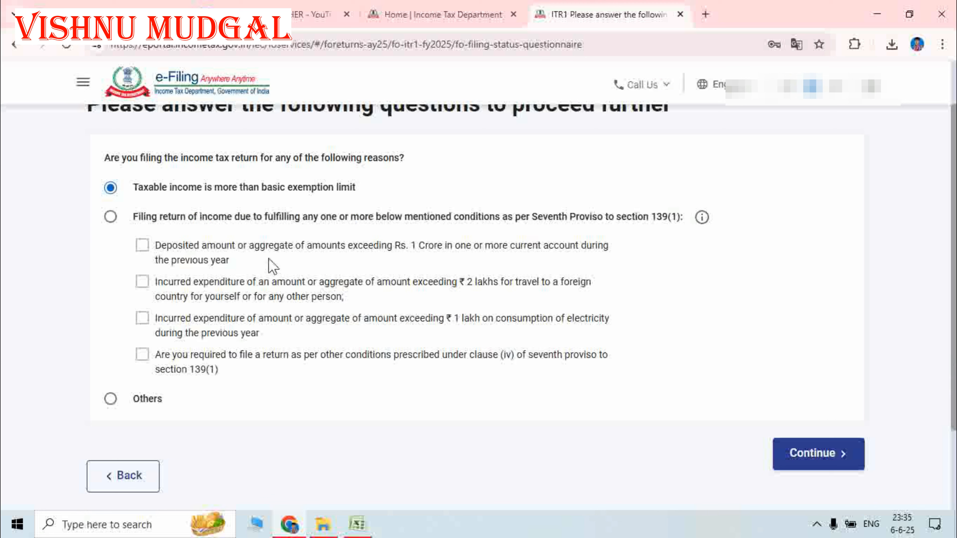
click(815, 457)
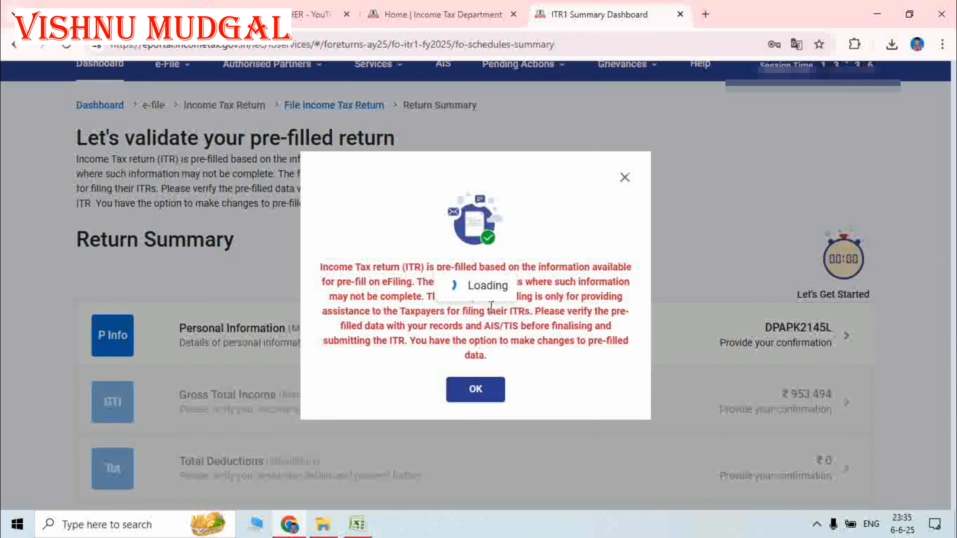
- Dismiss the pre-filled return notice and open the Personal Information section
click(478, 390)
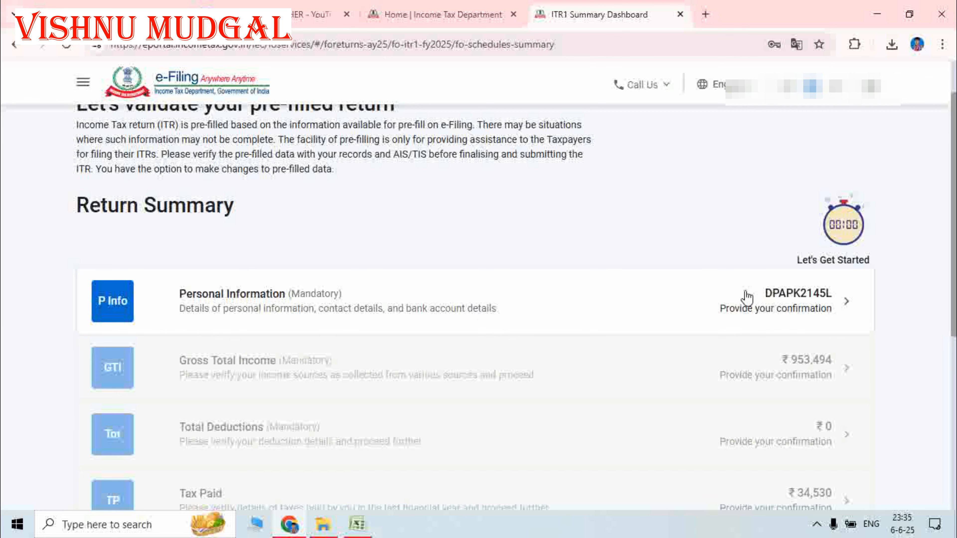
click(819, 304)
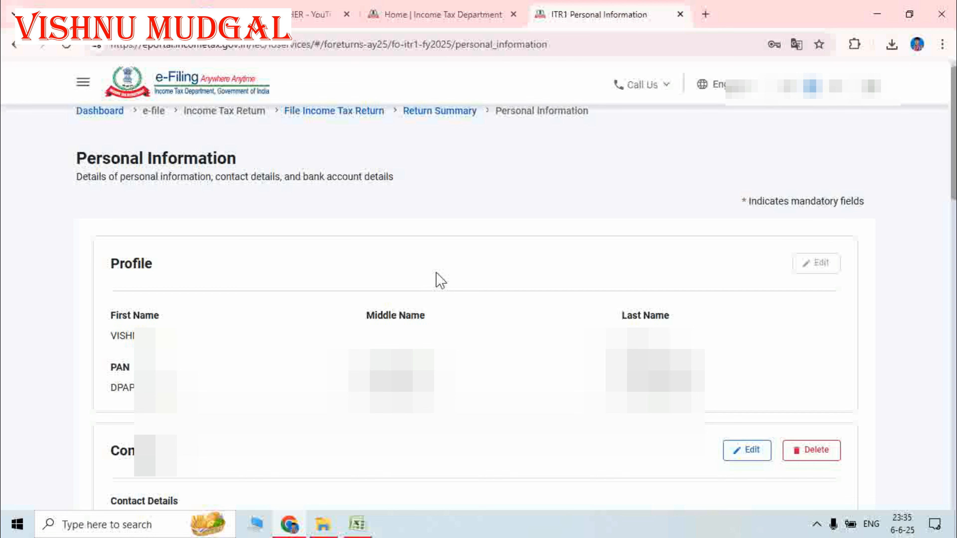
- Keep State Government as the Nature of Employment
scroll(438, 280, down, 2)
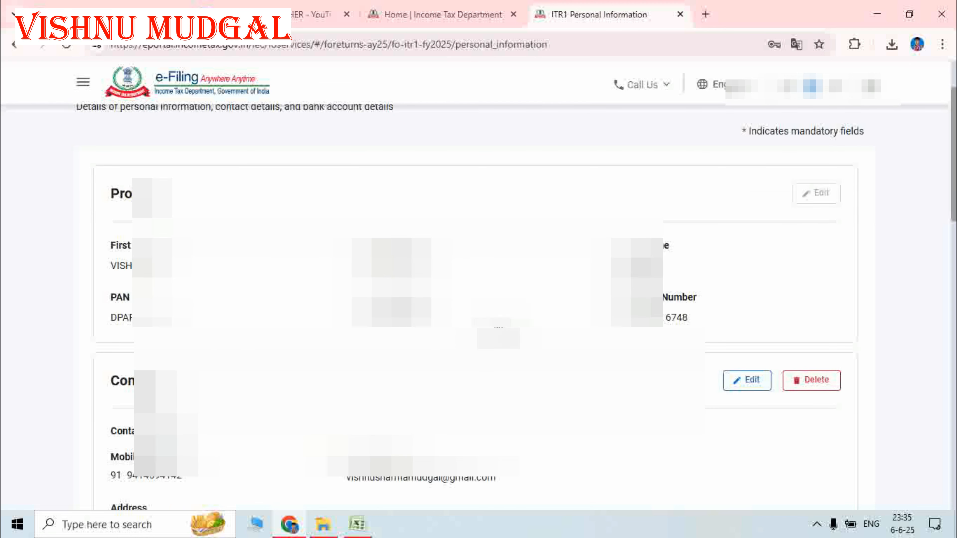
scroll(496, 327, down, 1)
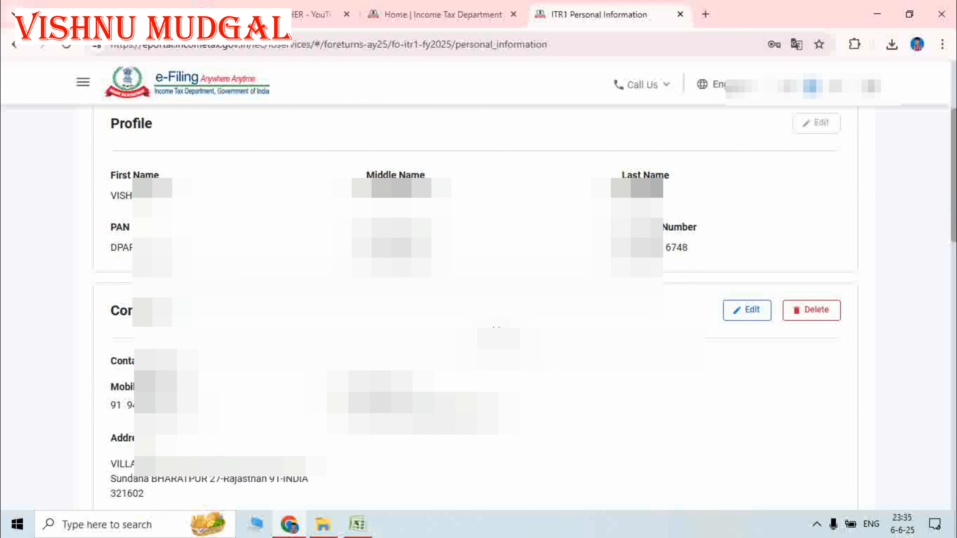
scroll(496, 328, down, 7)
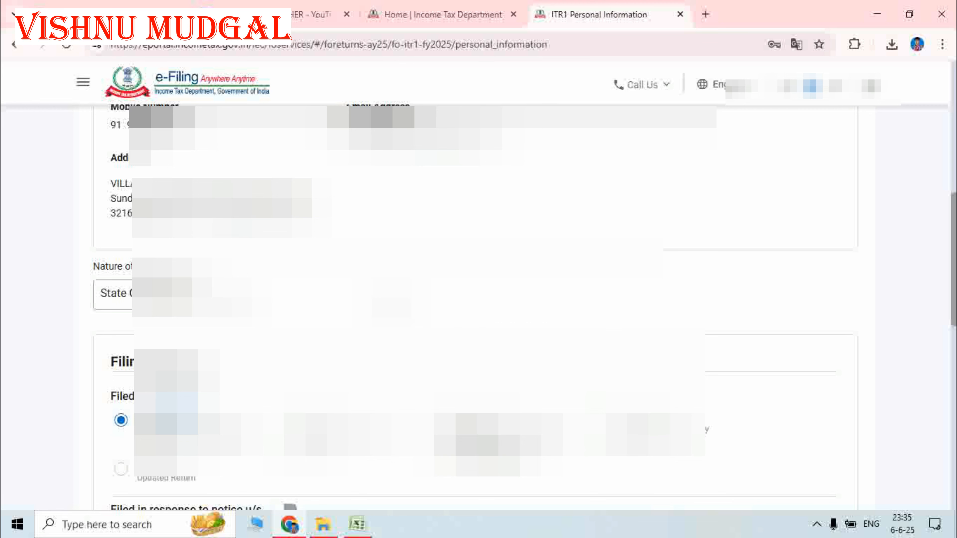
scroll(496, 327, down, 2)
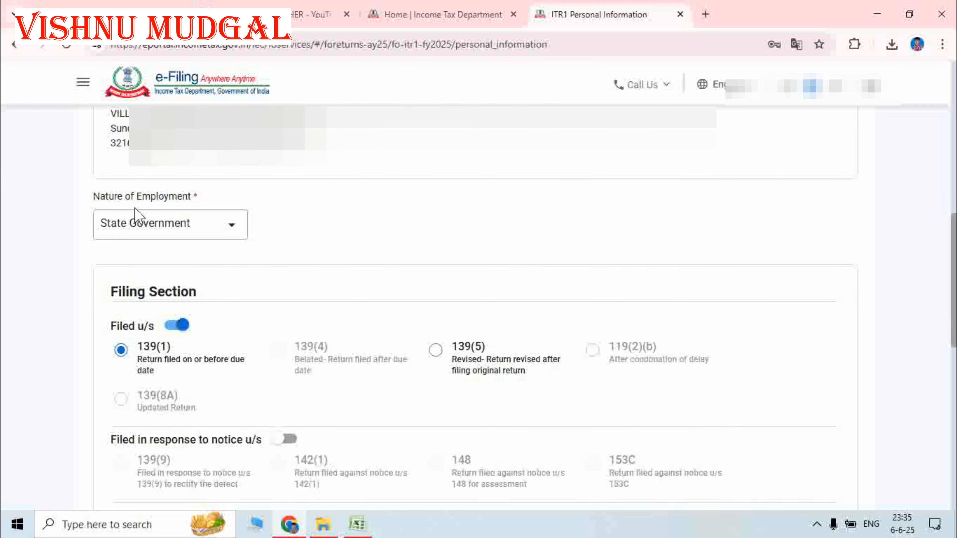
click(205, 231)
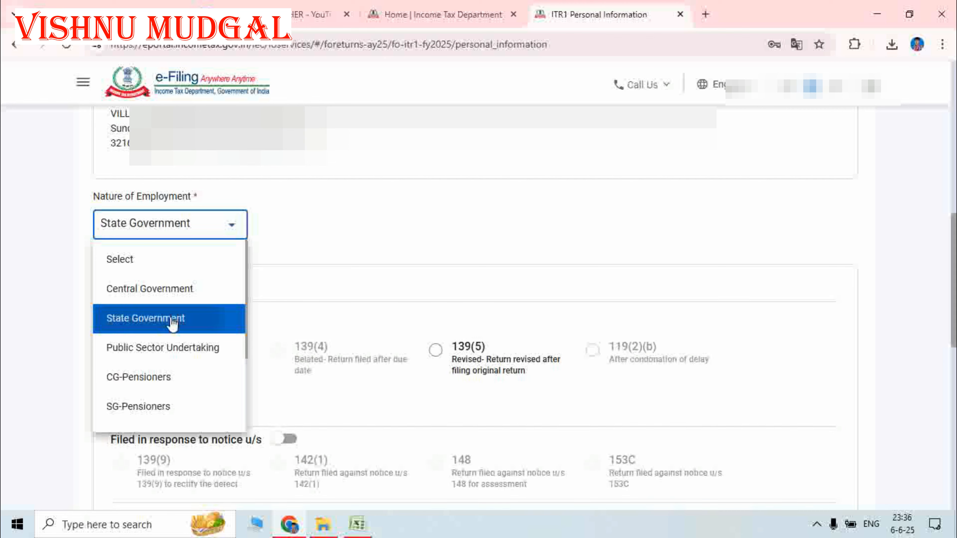
click(142, 327)
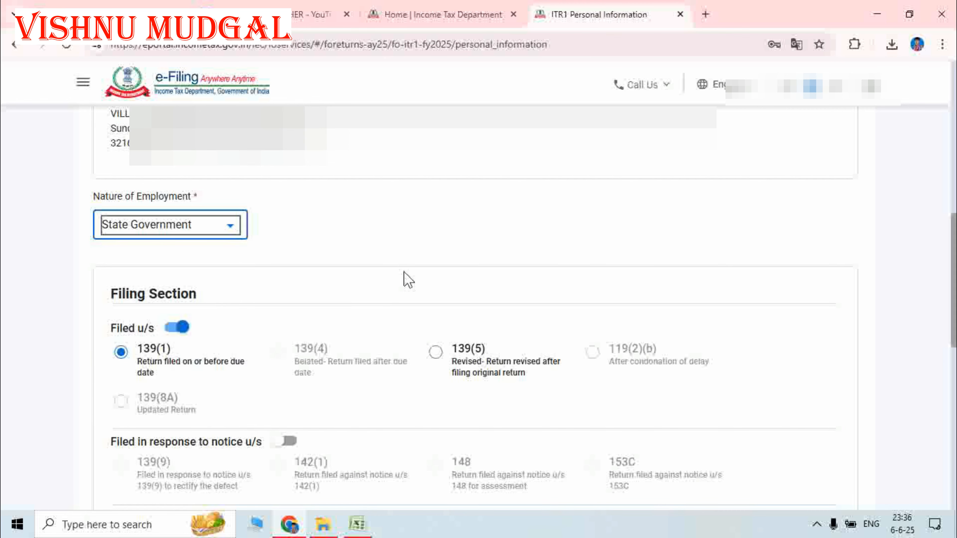
- Answer Yes to opting out of the new tax regime under section 115BAC(6)
scroll(403, 269, down, 4)
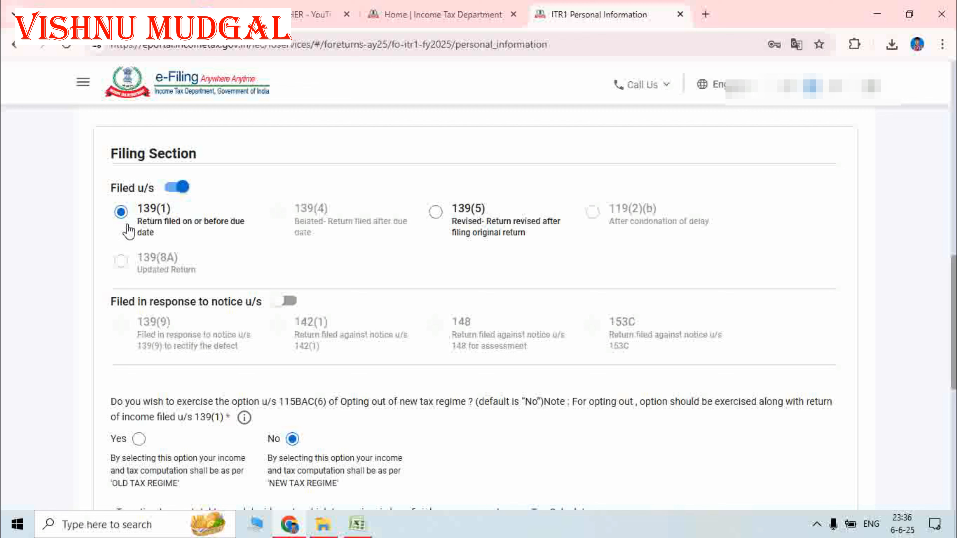
scroll(341, 212, down, 2)
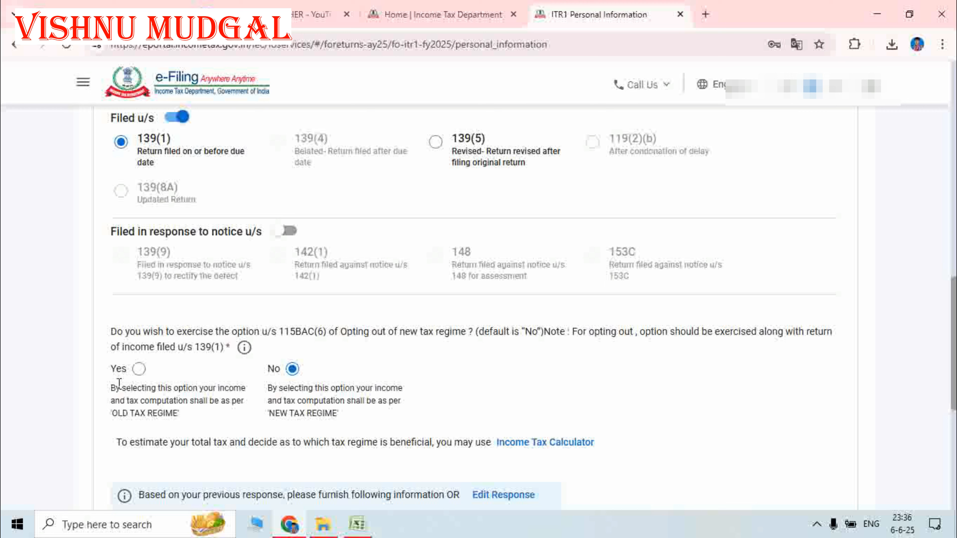
click(137, 375)
click(292, 370)
click(139, 369)
scroll(662, 359, down, 6)
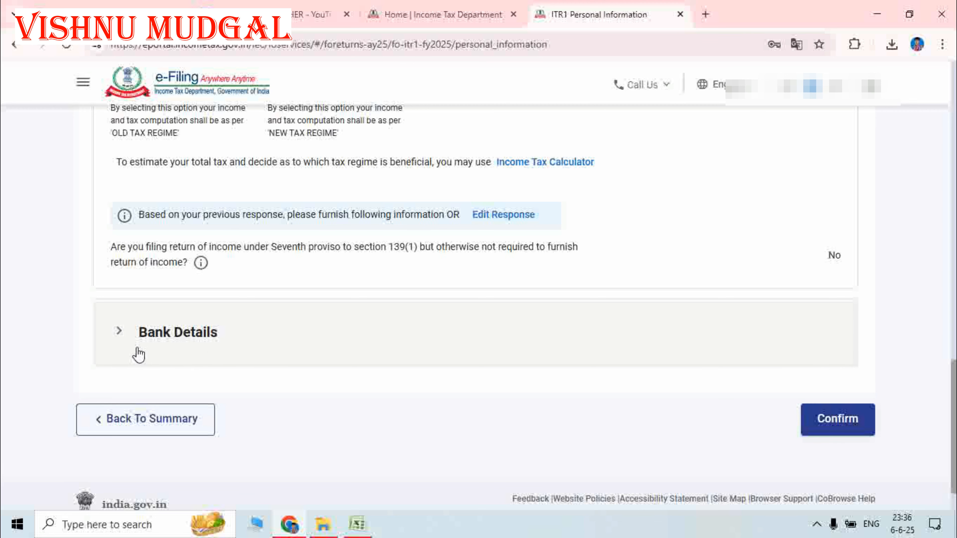
- Keep the validated bank account nominated for refund and confirm Personal Information
click(120, 334)
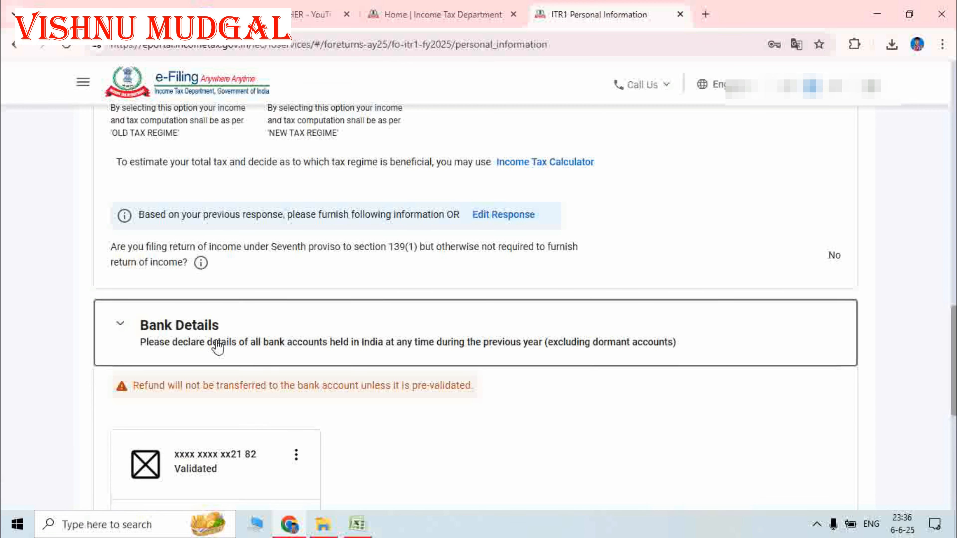
scroll(560, 348, down, 4)
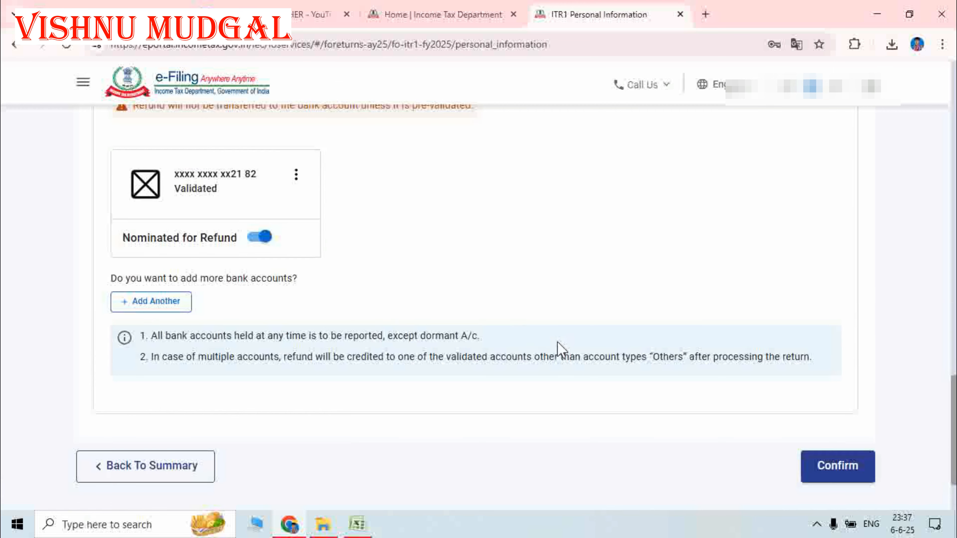
scroll(419, 266, up, 2)
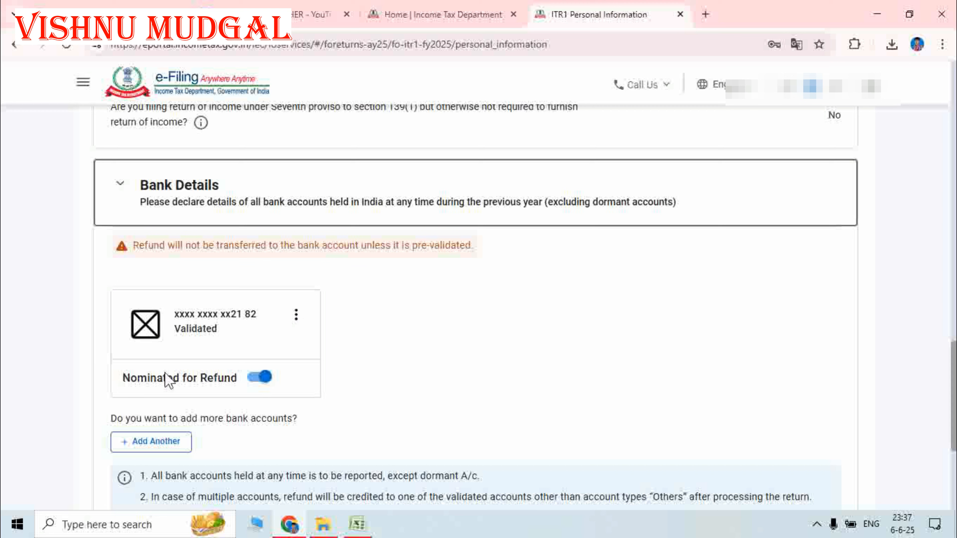
click(259, 377)
click(262, 378)
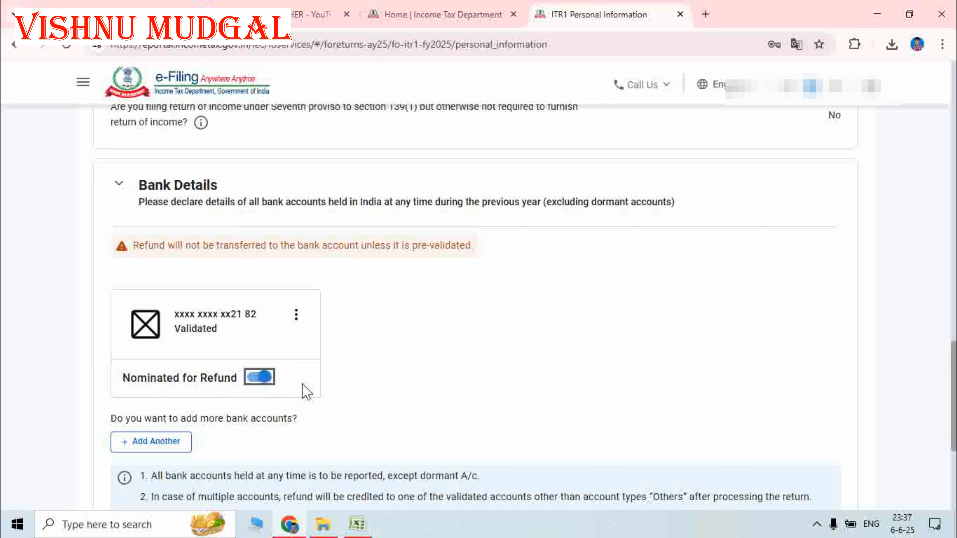
scroll(630, 357, down, 5)
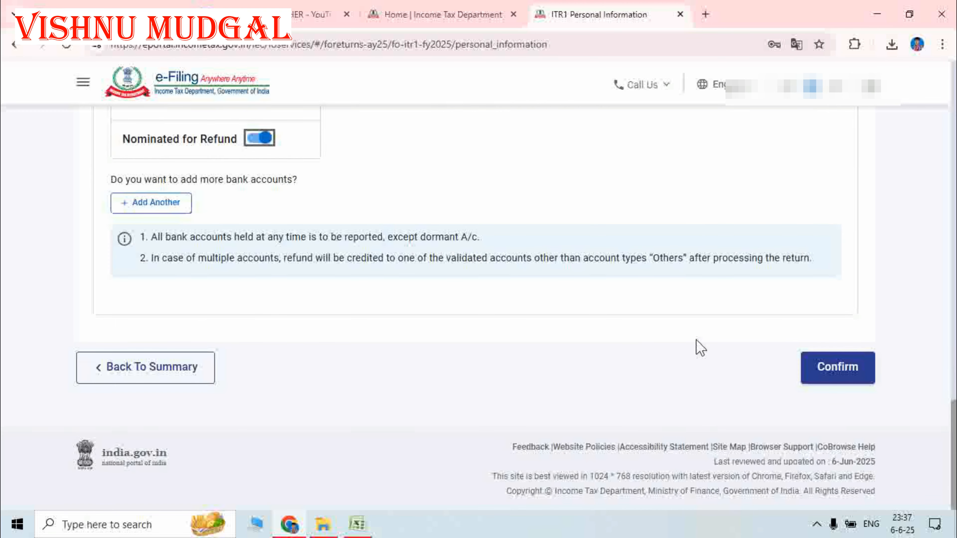
click(839, 377)
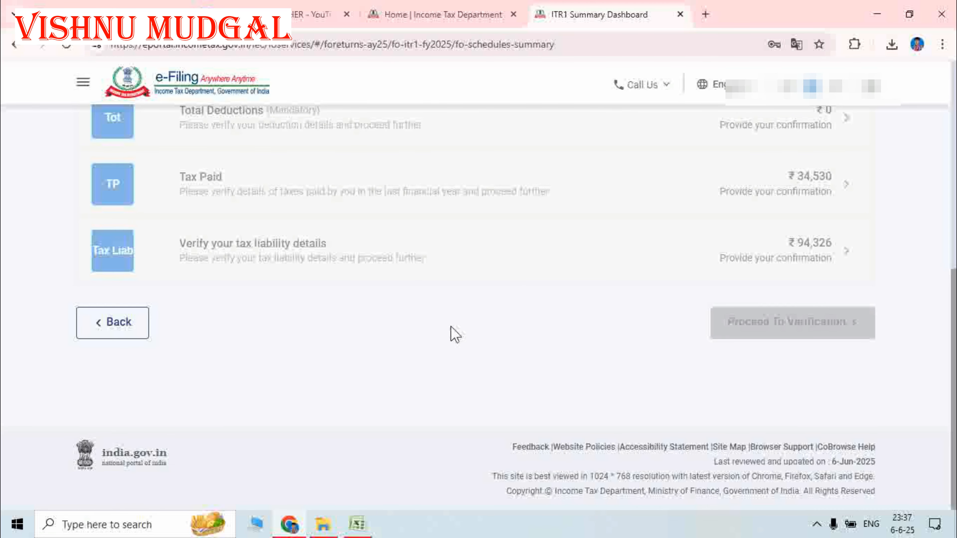
scroll(467, 332, up, 8)
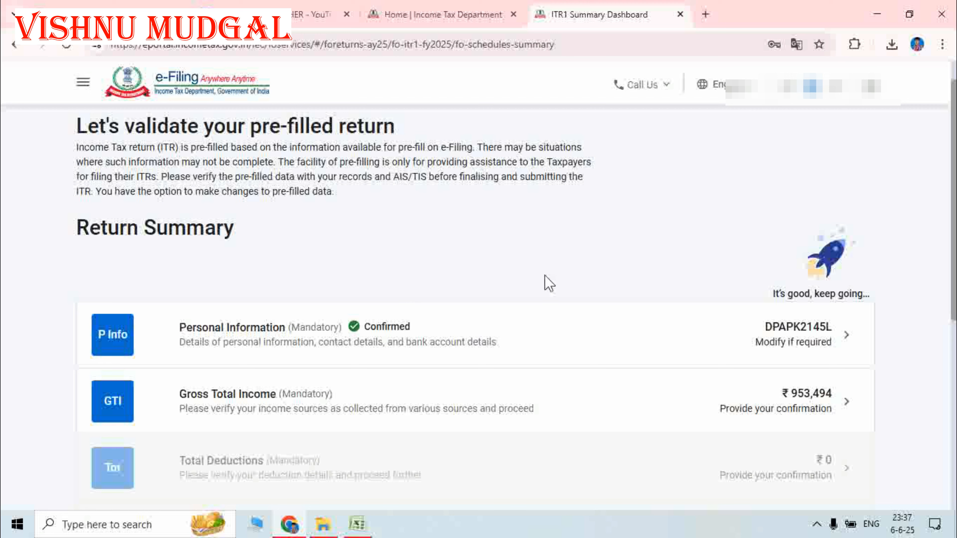
scroll(750, 272, down, 3)
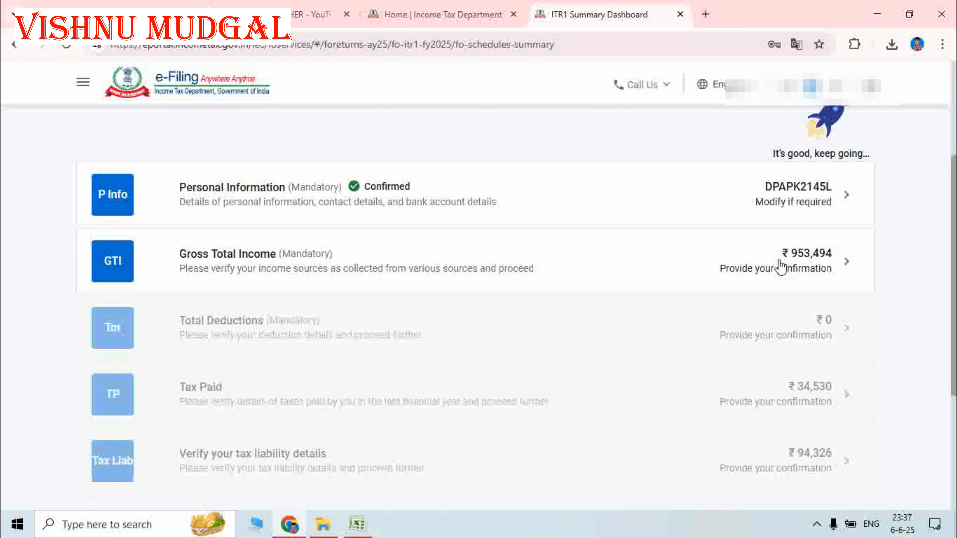
- Review the Gross Total Income breakdown and open B1 Income From Salary for editing
click(779, 267)
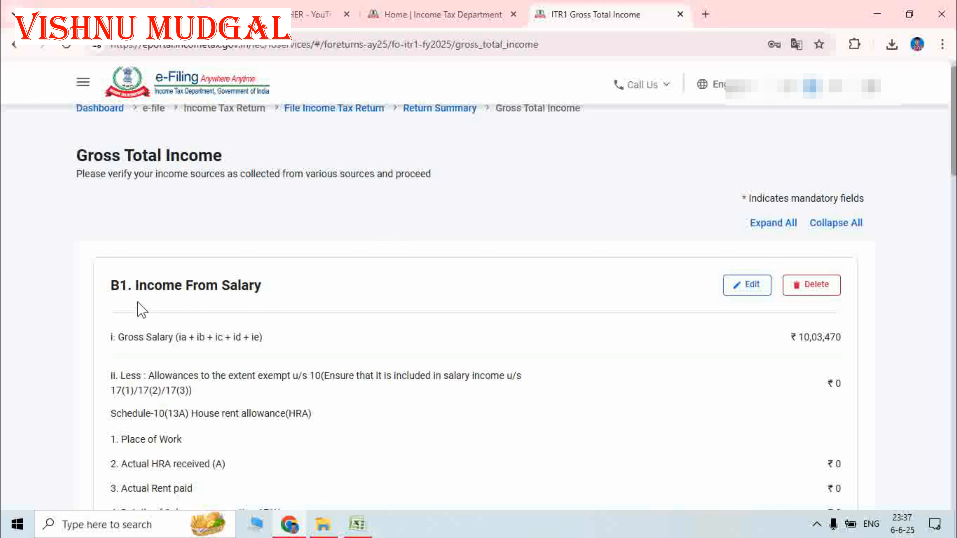
scroll(507, 304, down, 3)
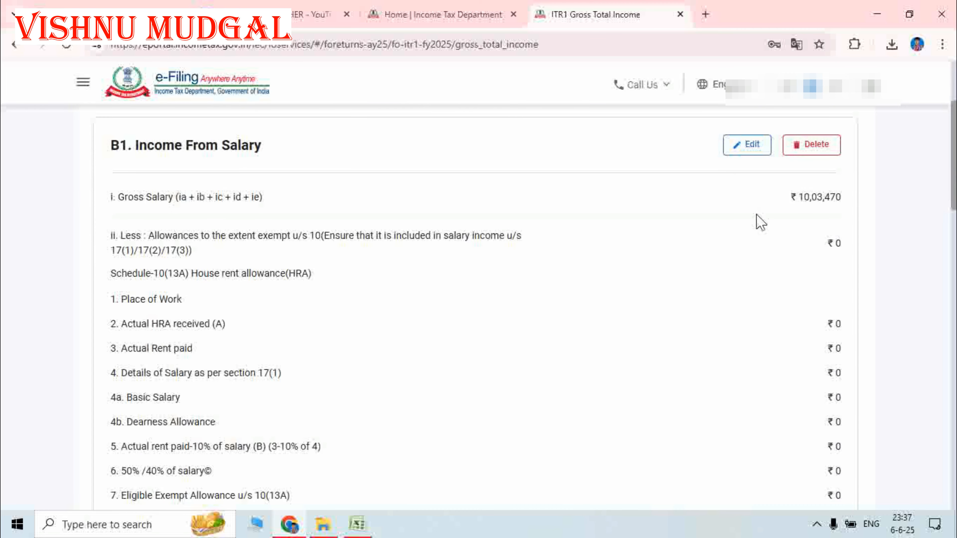
scroll(722, 274, down, 5)
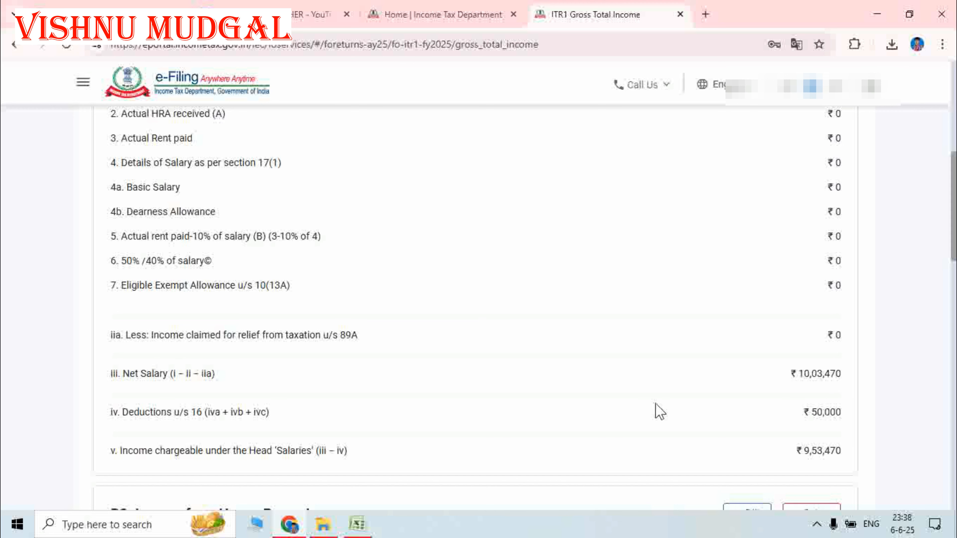
scroll(658, 406, down, 2)
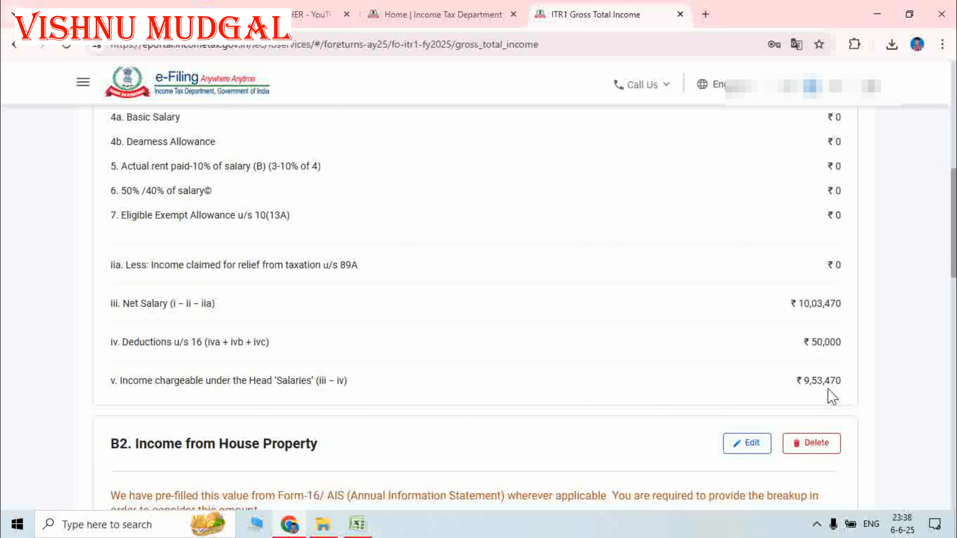
scroll(744, 316, up, 10)
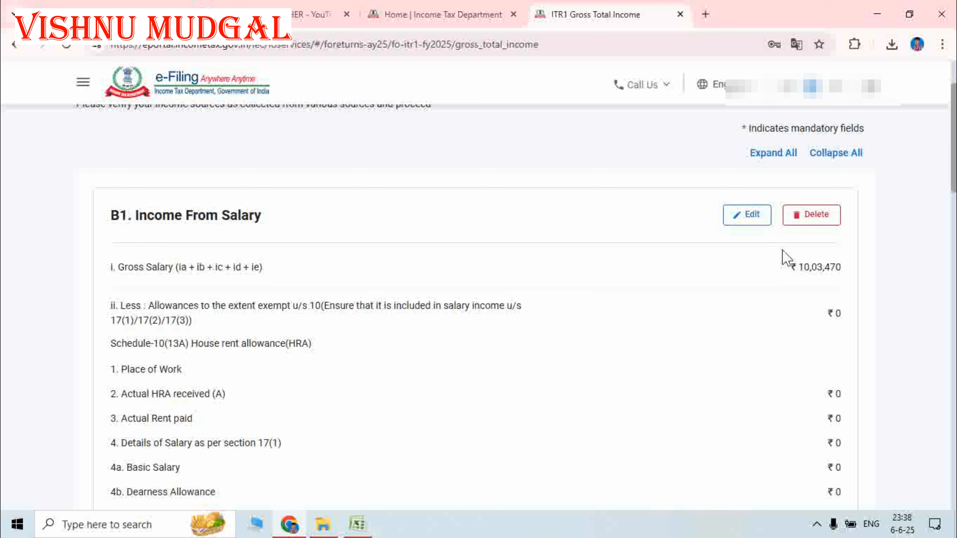
click(752, 220)
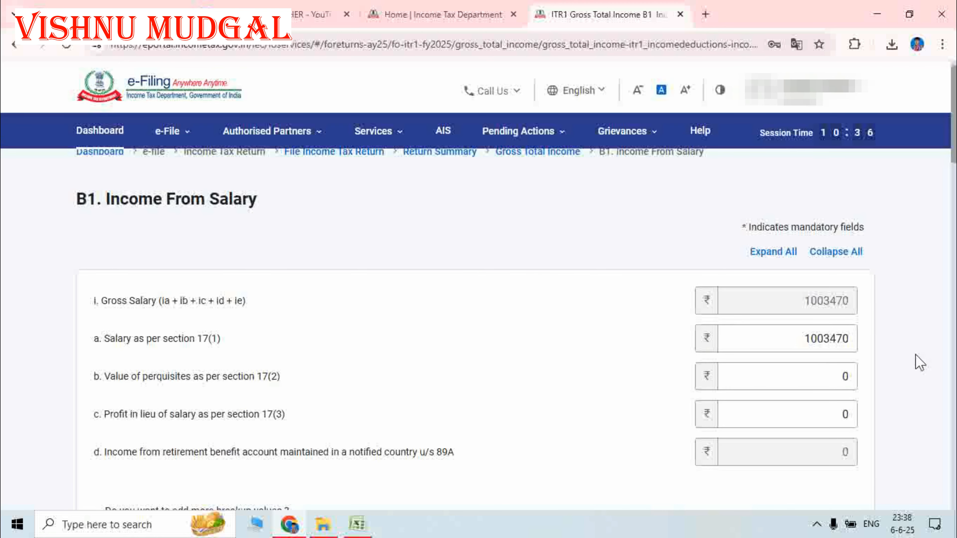
- Remove the Leave Travel allowance row from the salary exempt allowances
click(852, 339)
scroll(626, 342, down, 4)
scroll(631, 343, down, 10)
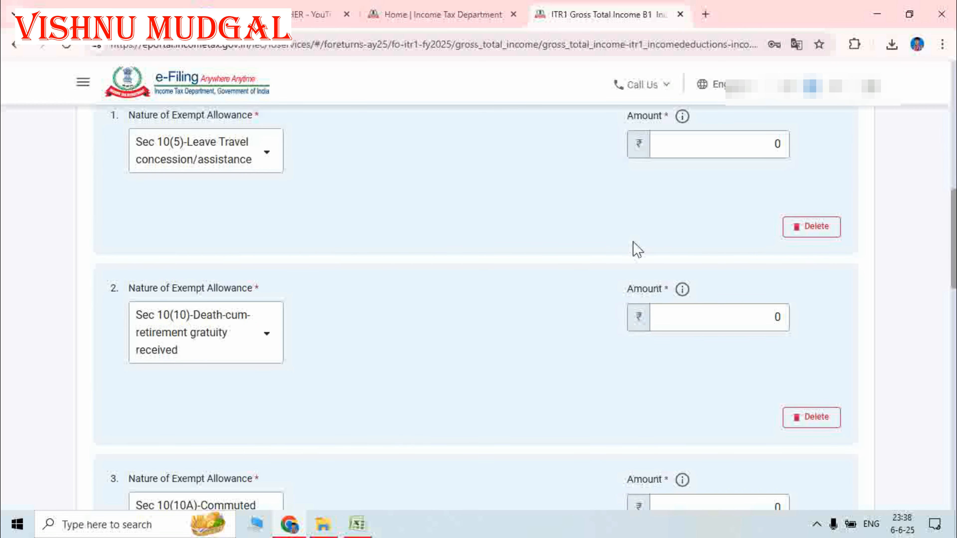
scroll(632, 250, up, 2)
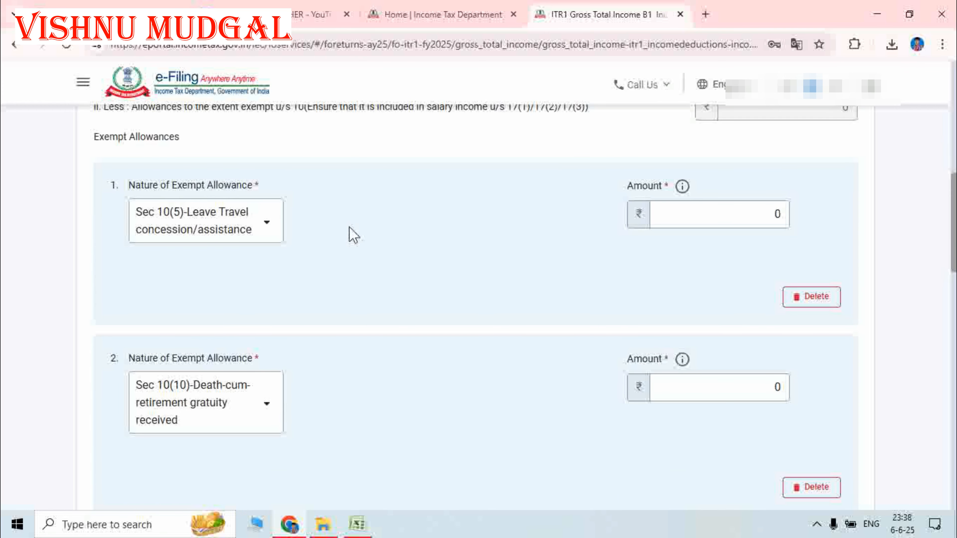
click(816, 300)
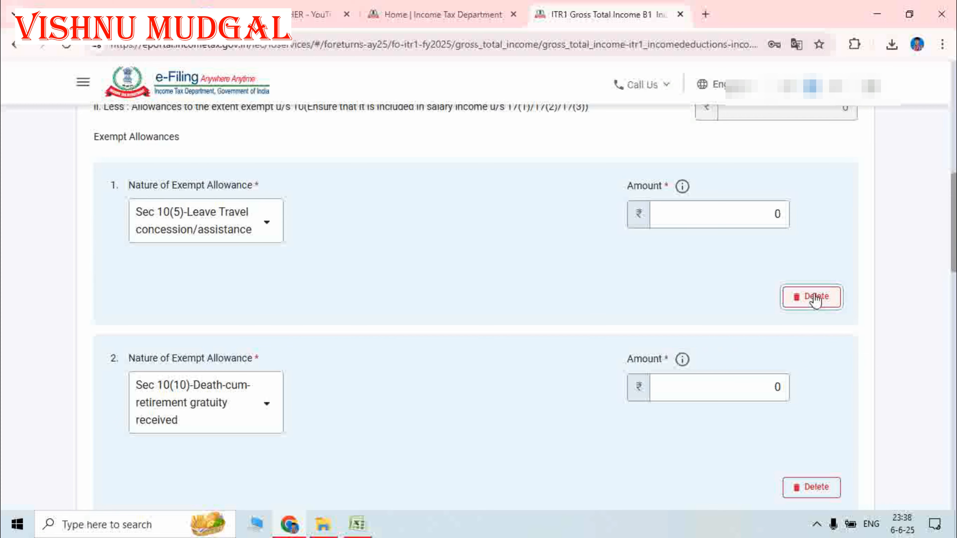
click(522, 332)
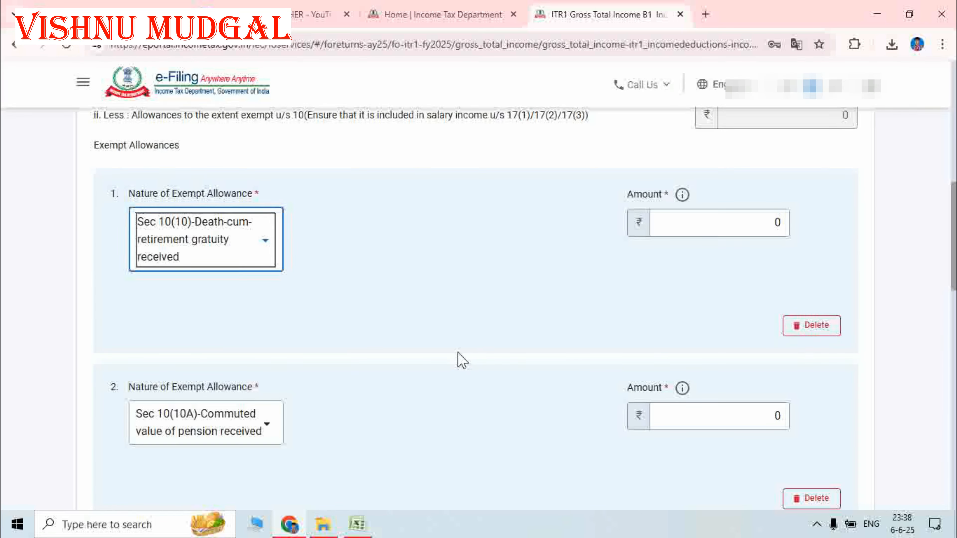
- Save the salary schedule, returning to Gross Total Income with ₹10,03,470 net salary
scroll(794, 381, down, 8)
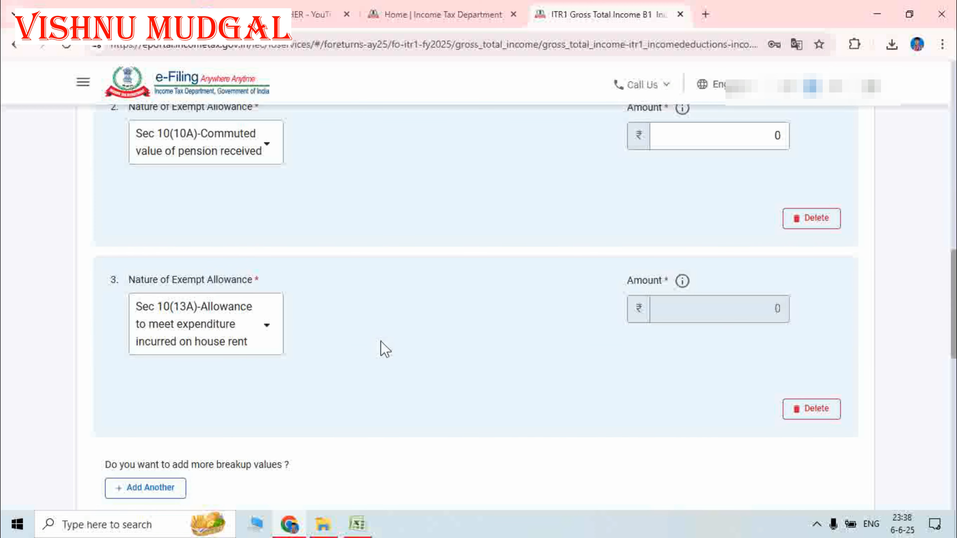
scroll(425, 353, up, 10)
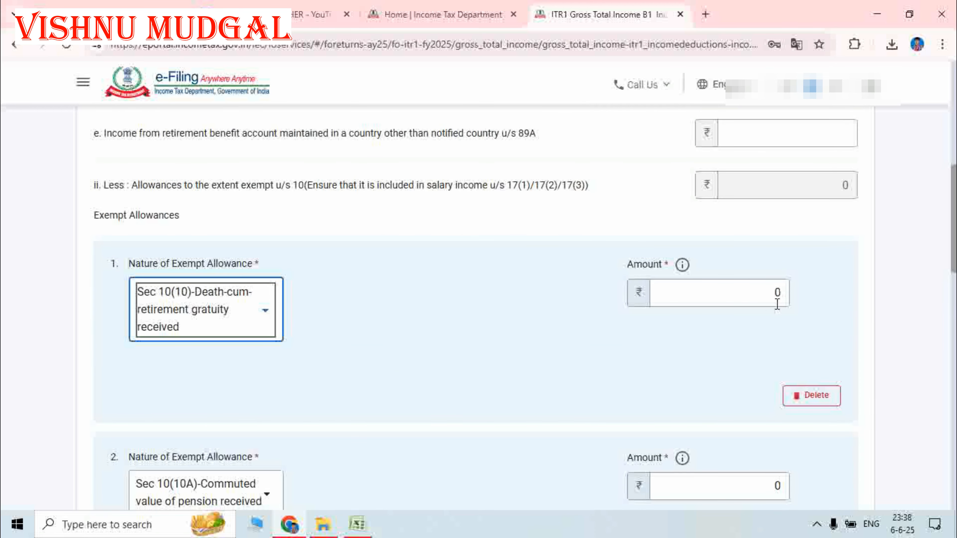
scroll(488, 389, down, 11)
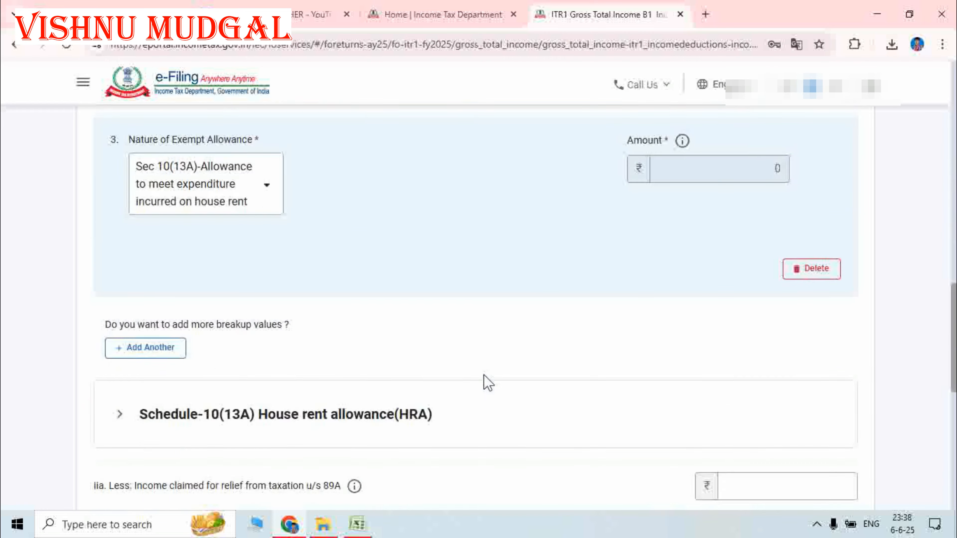
scroll(489, 383, down, 14)
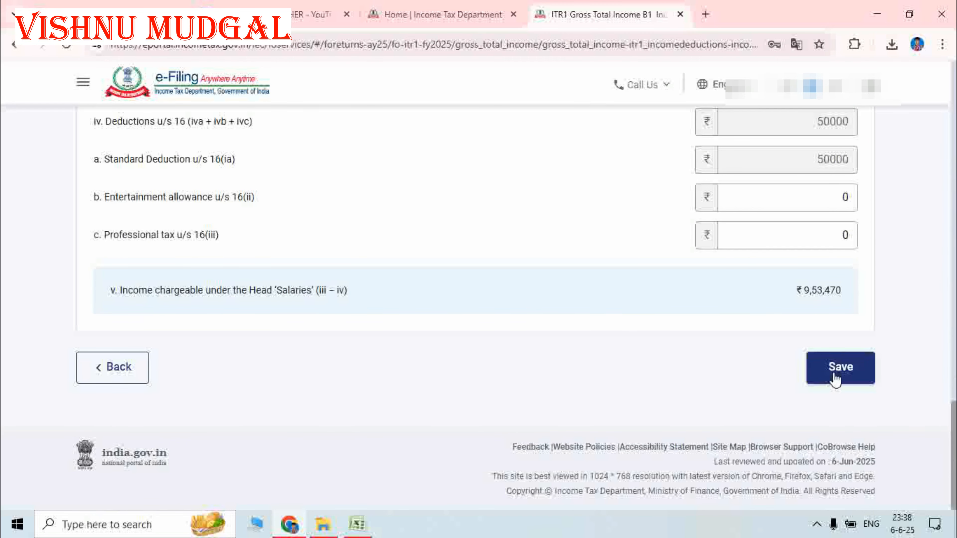
click(839, 368)
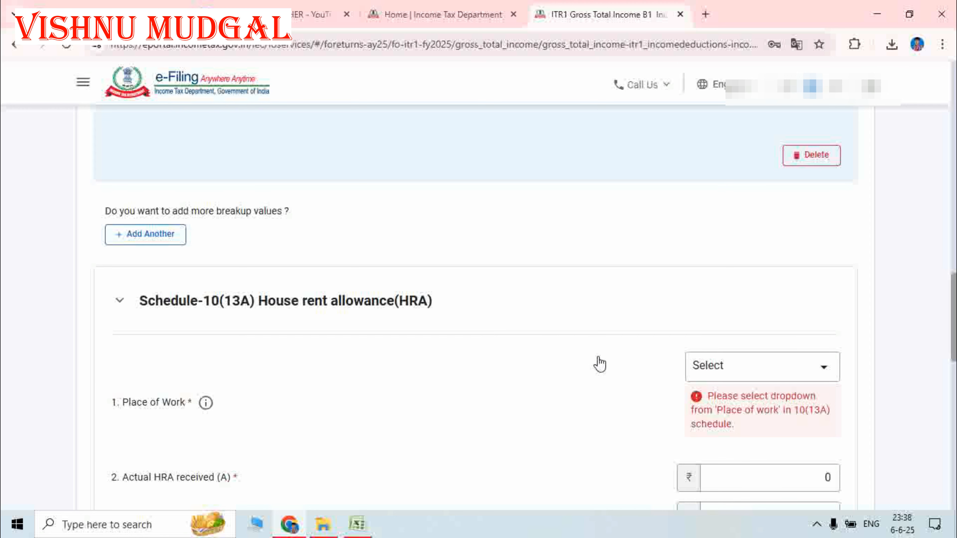
scroll(599, 357, up, 4)
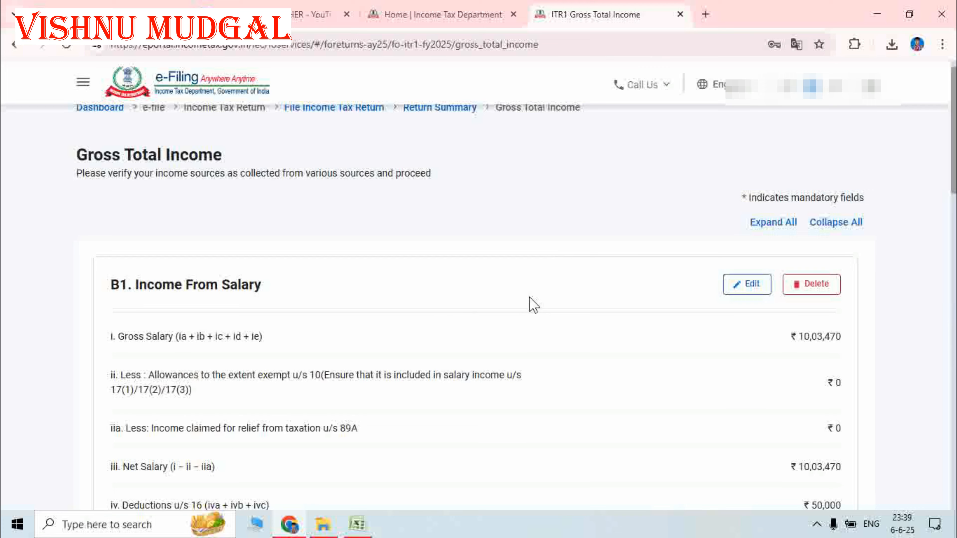
scroll(533, 298, down, 5)
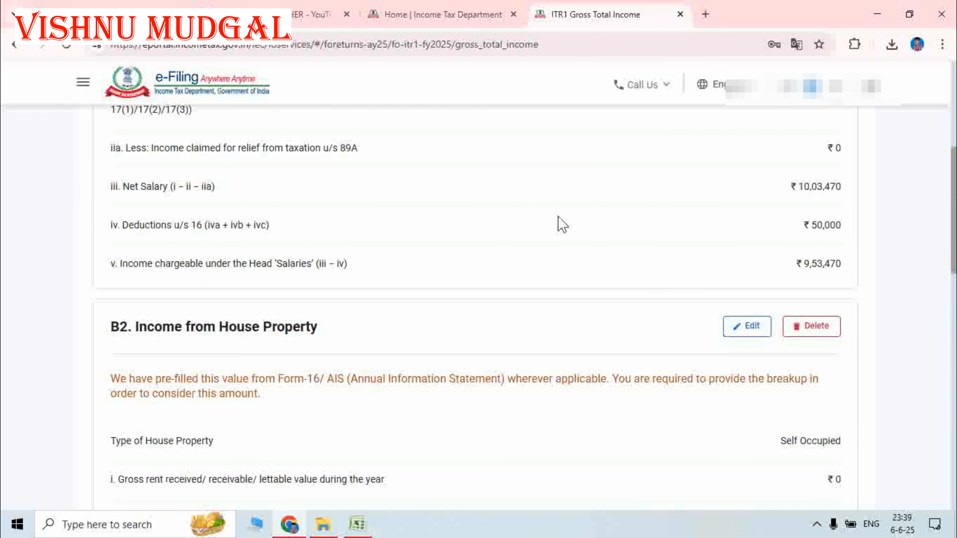
scroll(437, 257, down, 3)
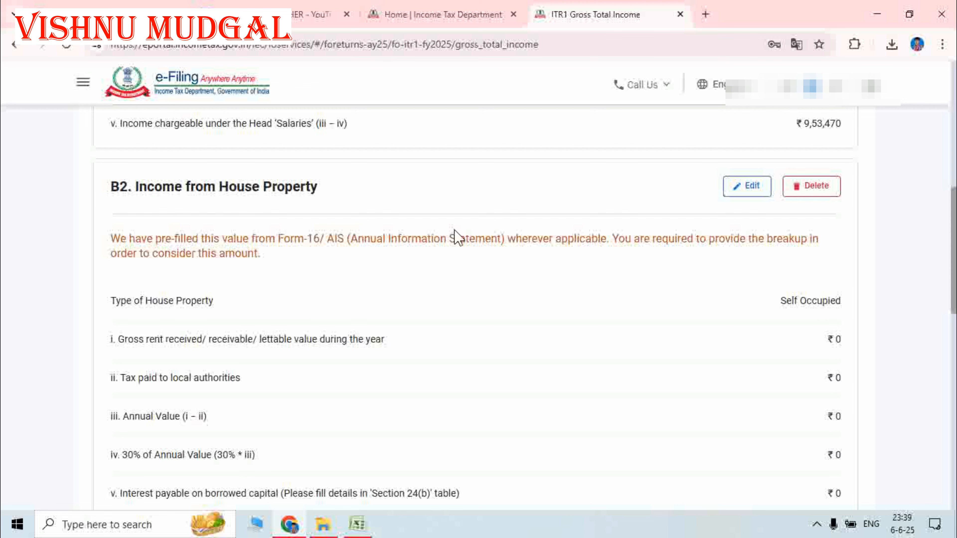
scroll(608, 301, down, 1)
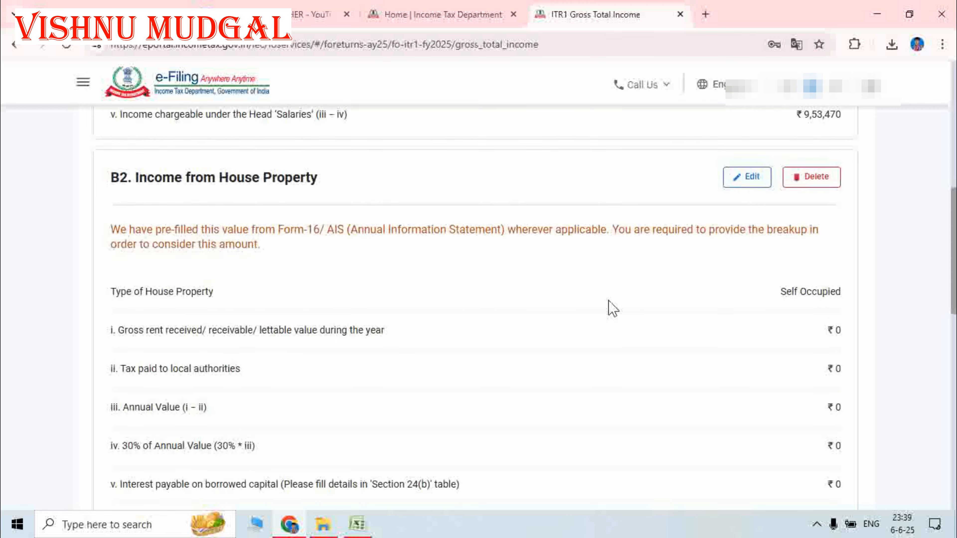
scroll(608, 301, down, 3)
scroll(754, 252, up, 3)
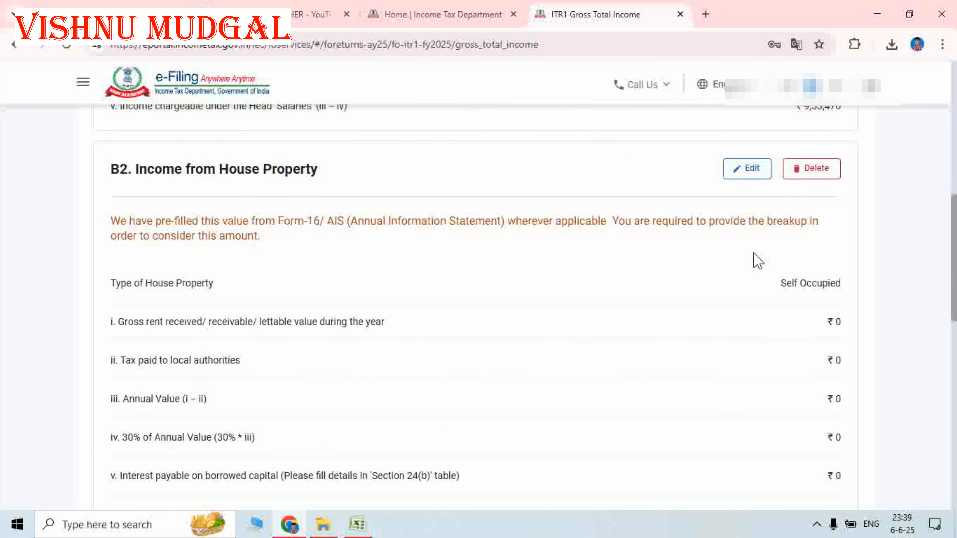
scroll(754, 252, up, 2)
- Edit B2 house property, switching type to Let Out and back to Self Occupied, then save
click(745, 191)
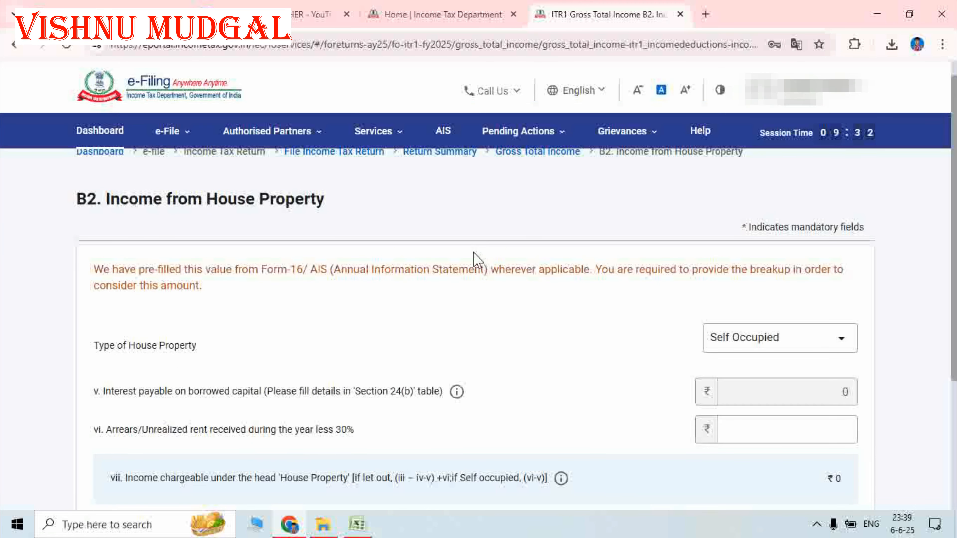
scroll(618, 338, down, 3)
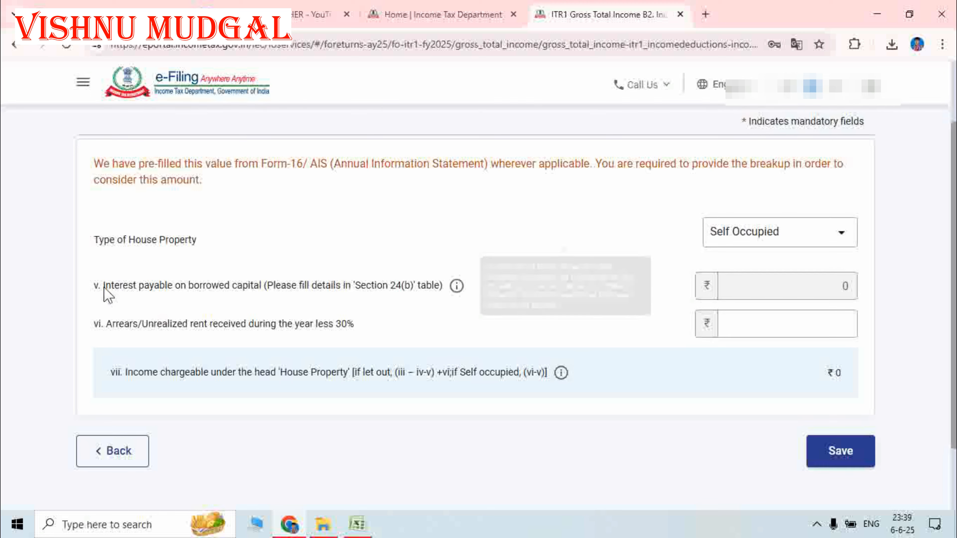
click(747, 241)
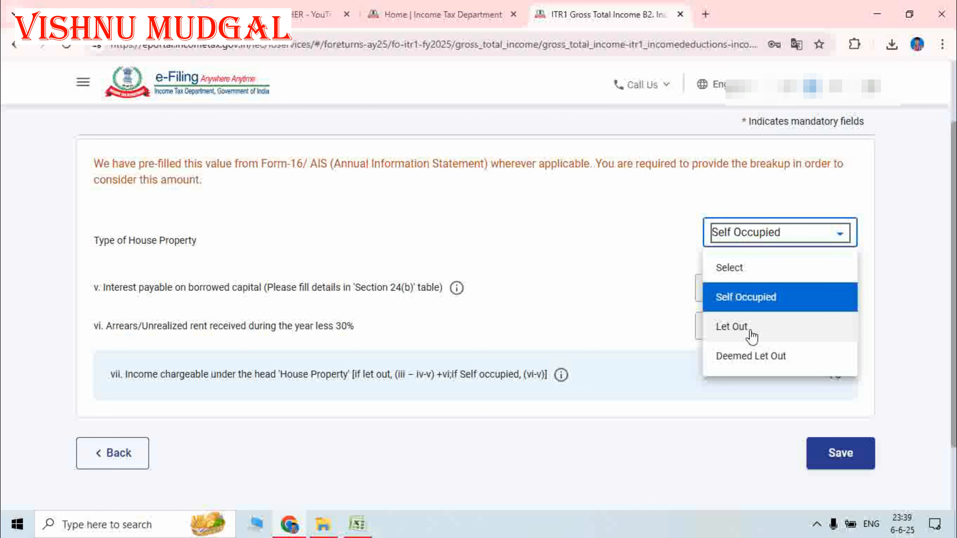
click(579, 313)
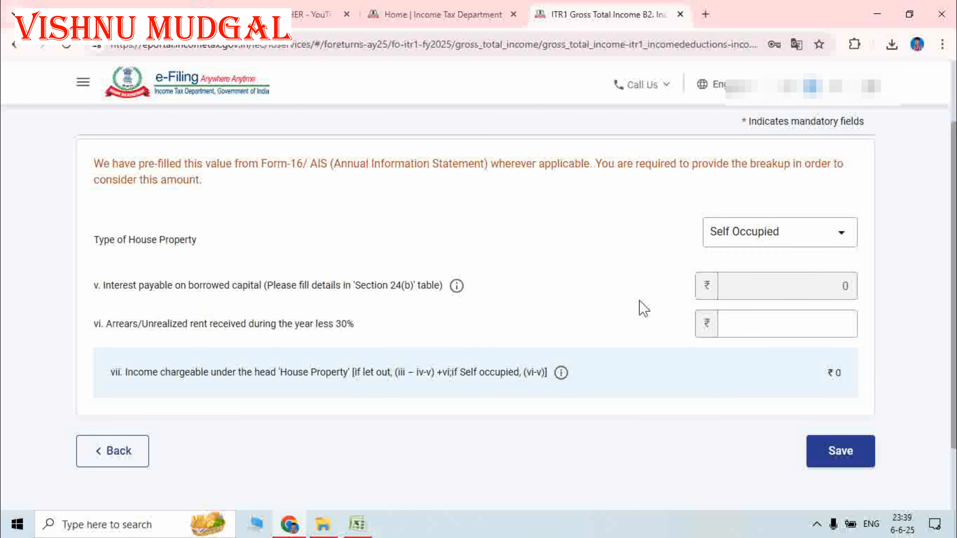
click(715, 241)
click(729, 327)
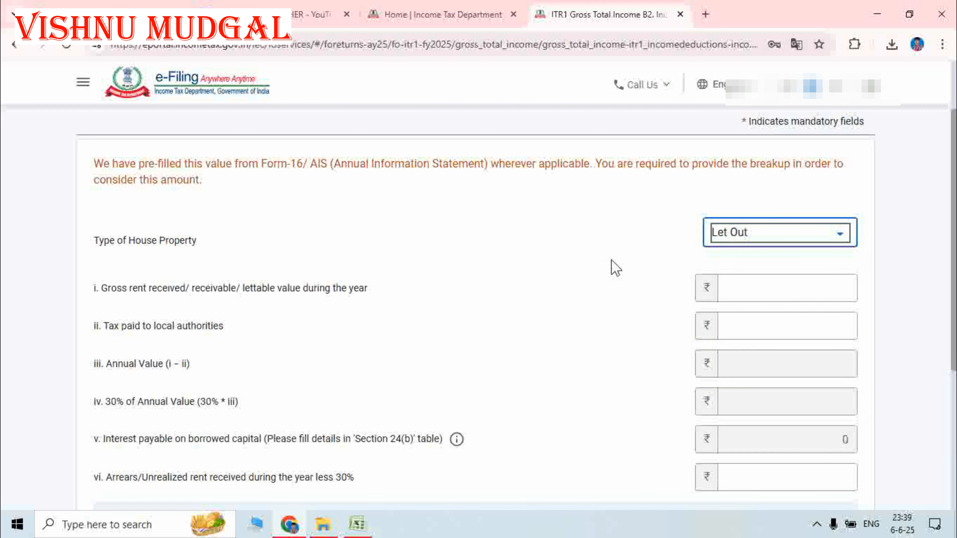
scroll(716, 339, down, 5)
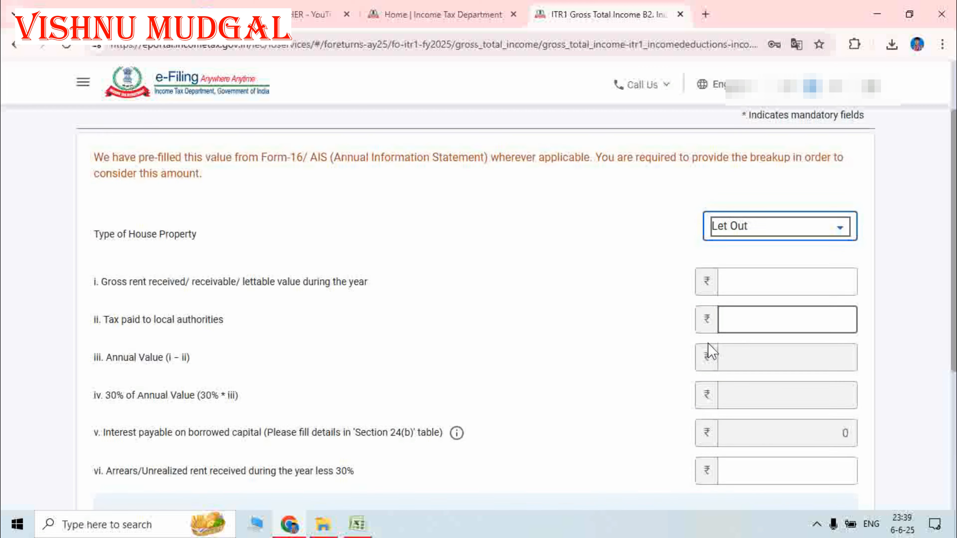
scroll(784, 354, up, 3)
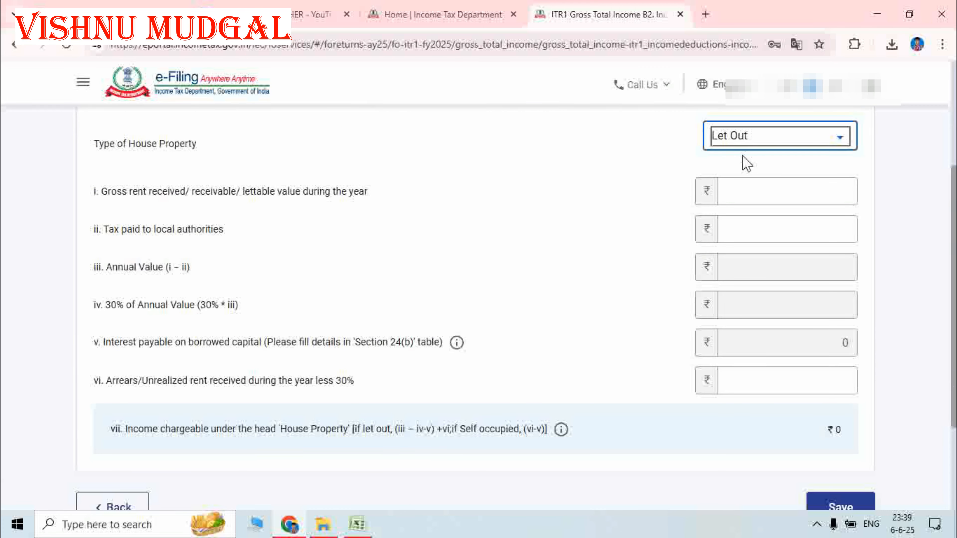
click(731, 141)
click(733, 202)
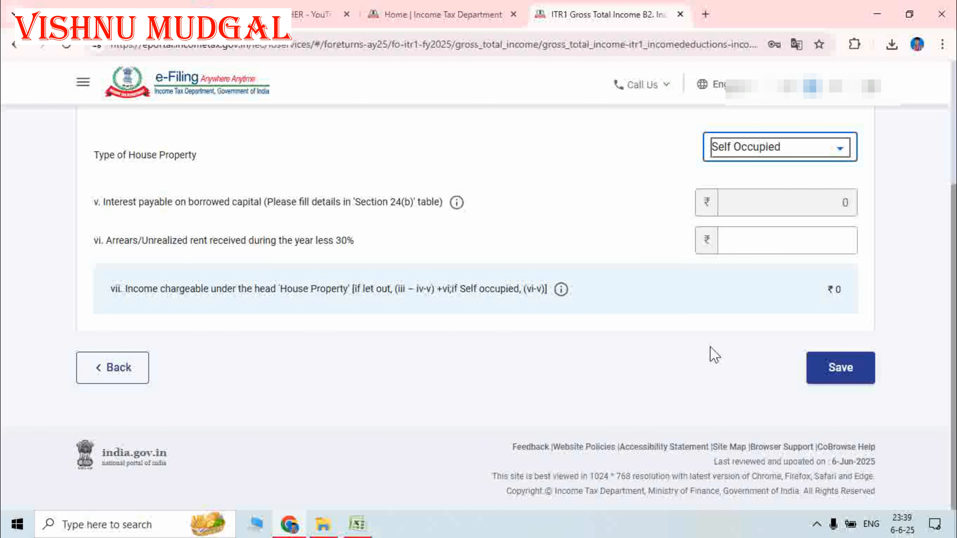
click(844, 371)
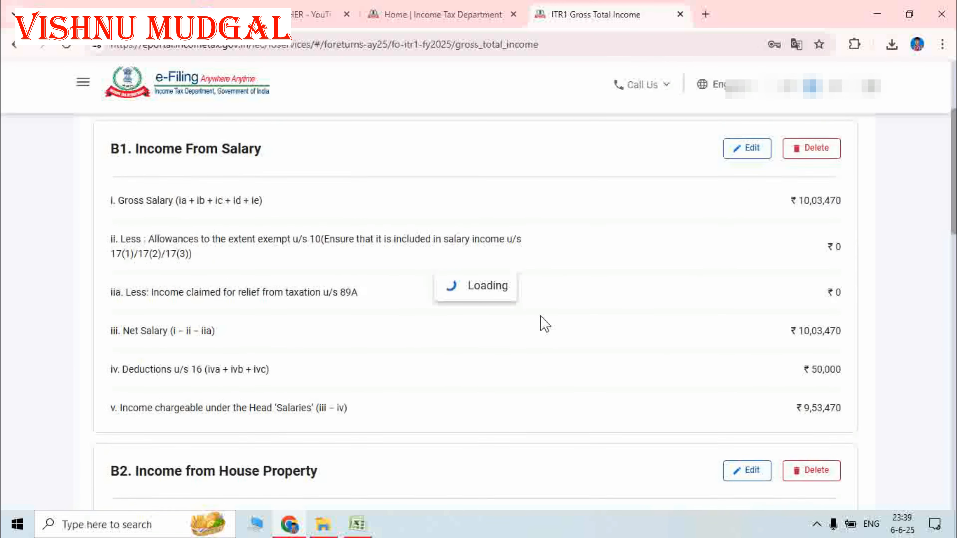
- Expand Section 24(b) interest on borrowed capital and add a new loan entry
scroll(390, 347, down, 10)
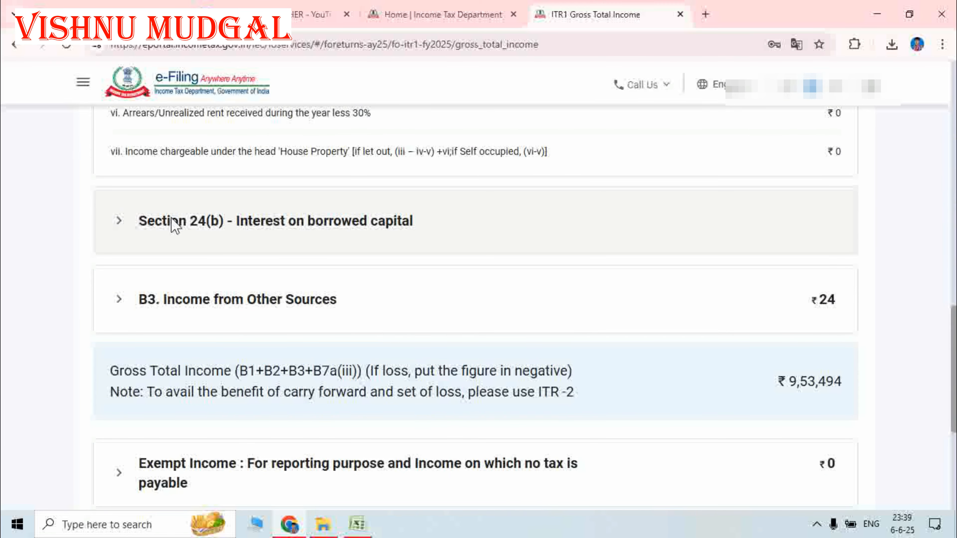
click(125, 223)
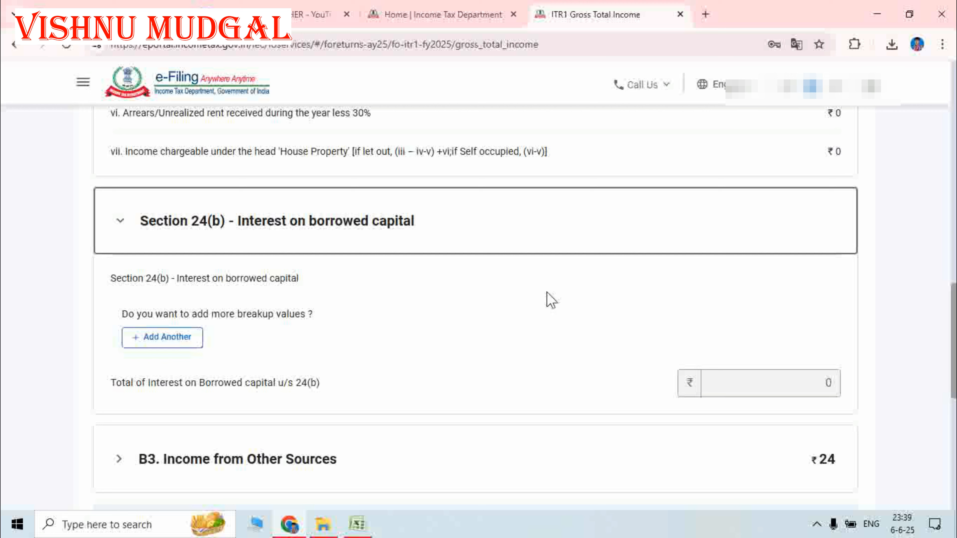
click(173, 339)
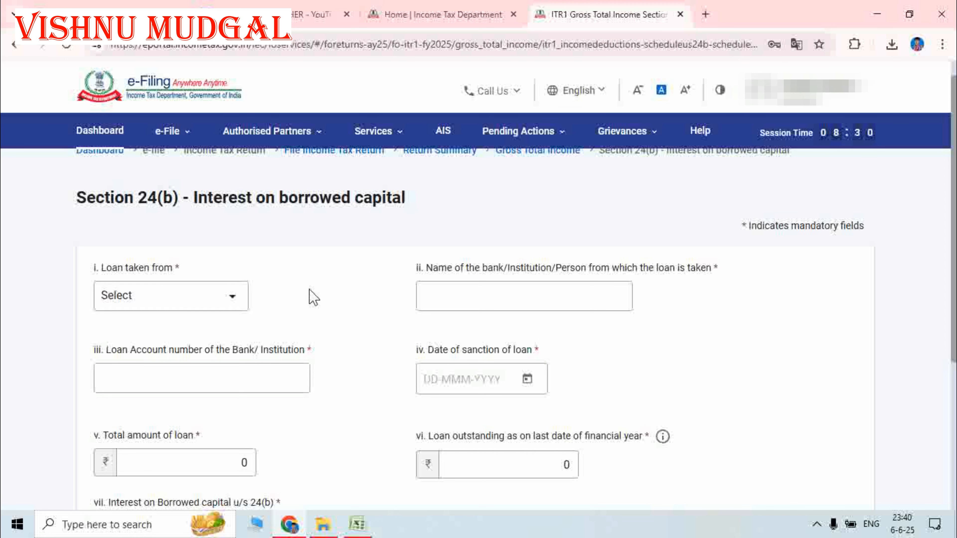
- Mark the loan as taken from a bank, with BANK OF BARODA as lender, and fill its loan account number
scroll(308, 282, down, 3)
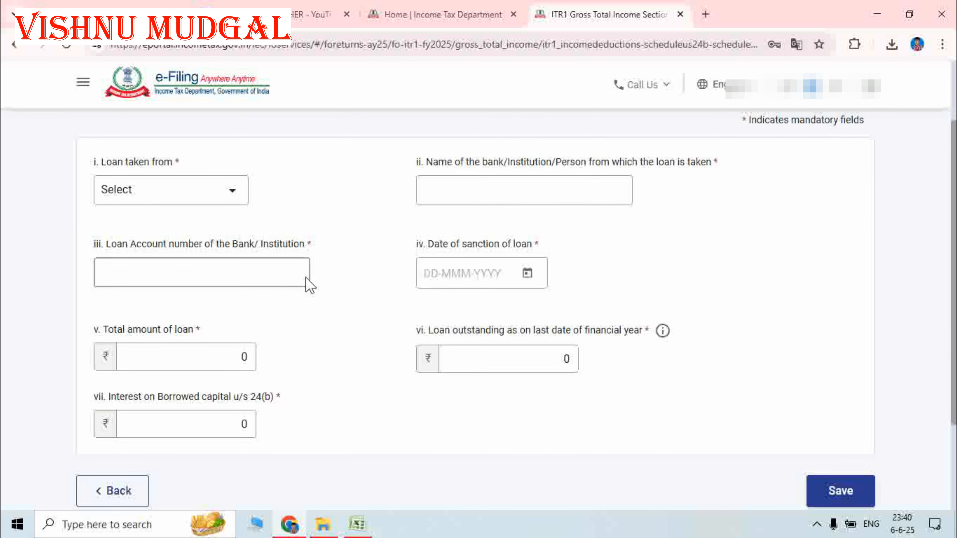
click(163, 192)
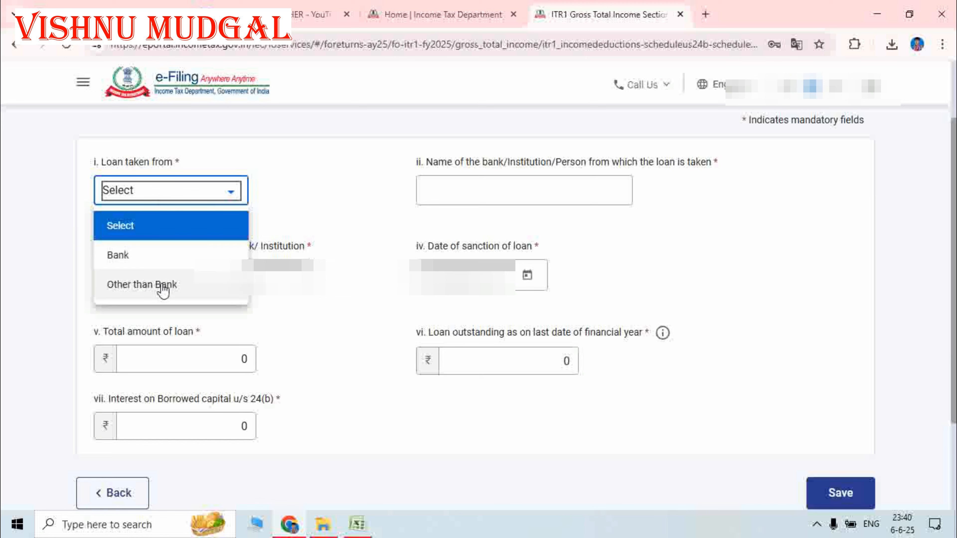
click(150, 260)
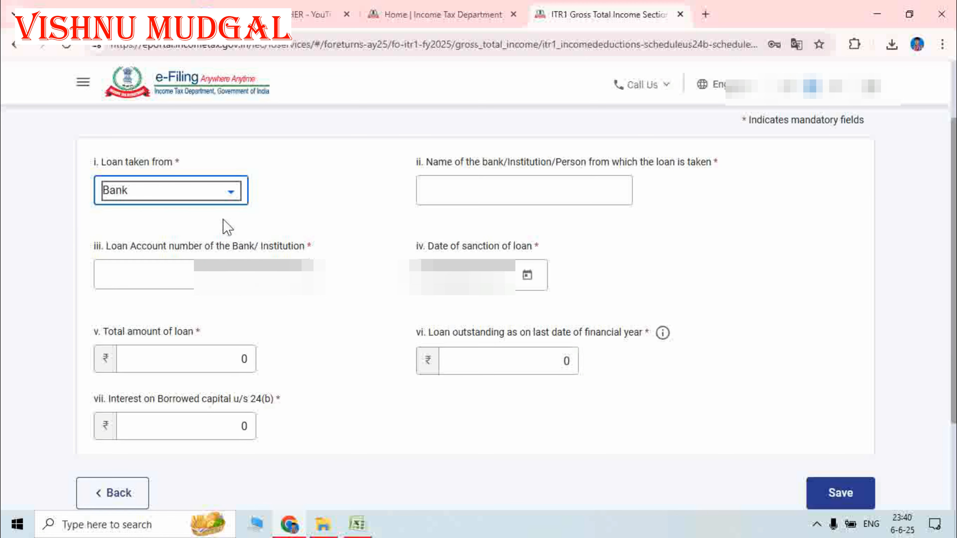
click(502, 184)
click(352, 210)
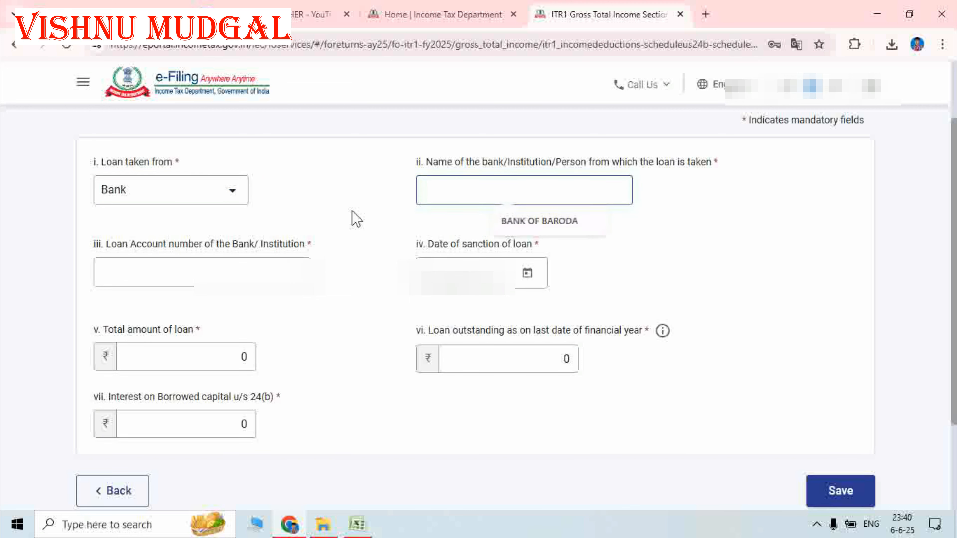
click(453, 192)
click(566, 221)
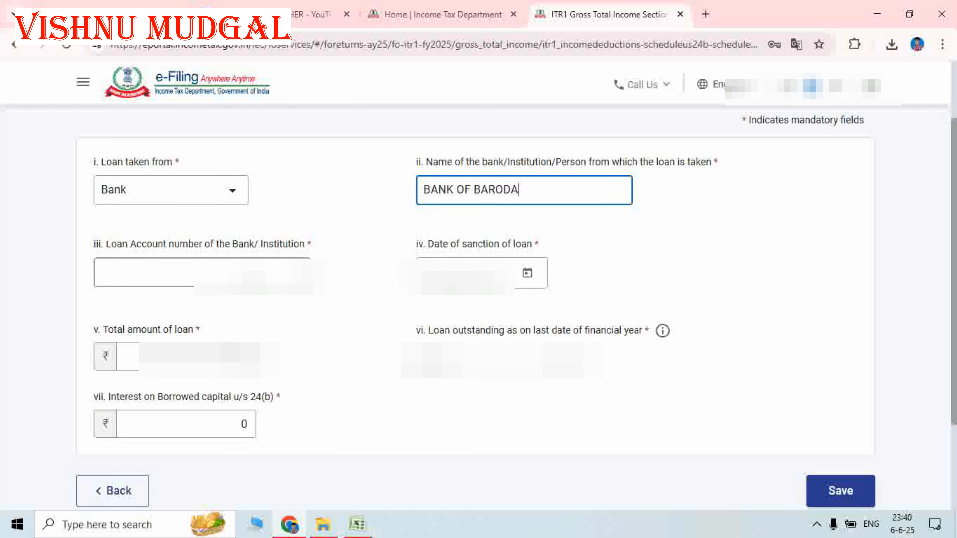
click(228, 276)
click(227, 301)
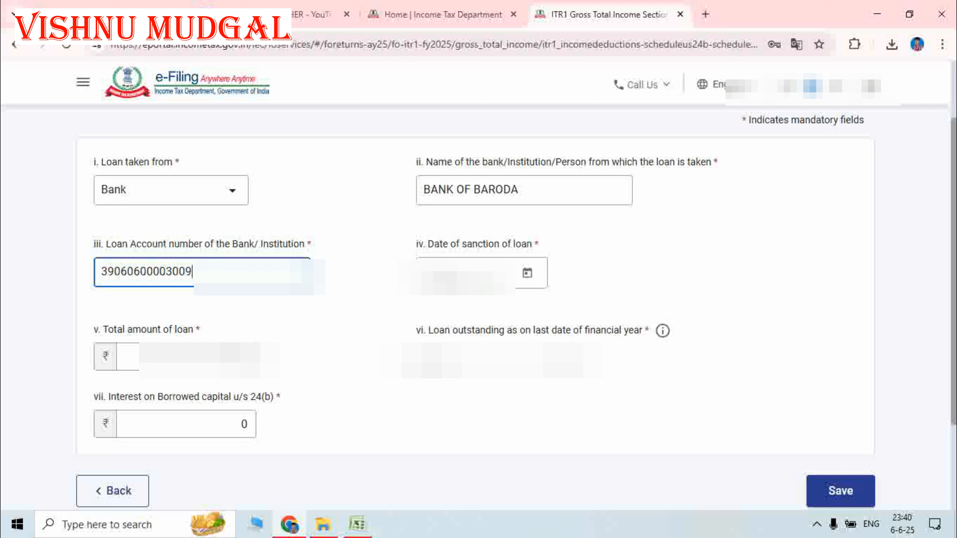
- Set the loan sanction date to 24 March 2023
click(464, 275)
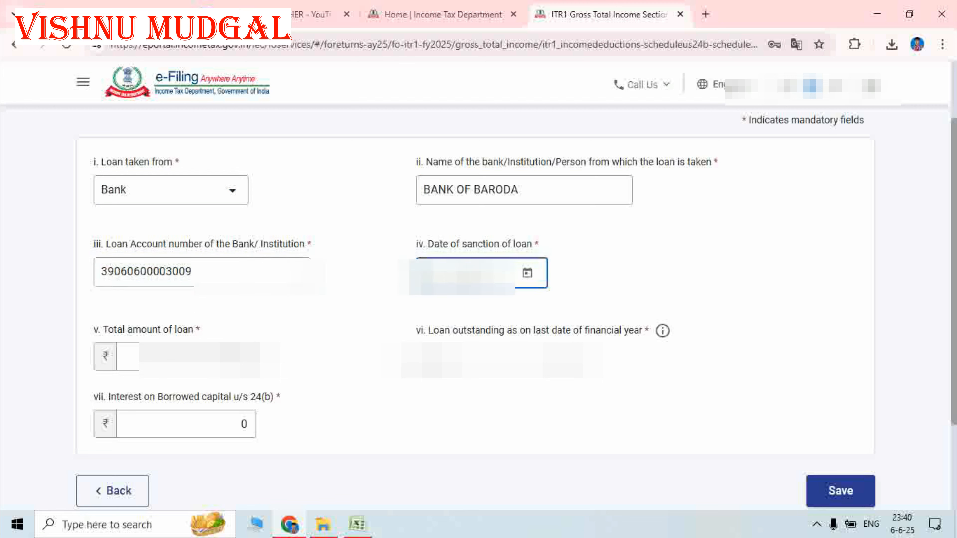
click(529, 278)
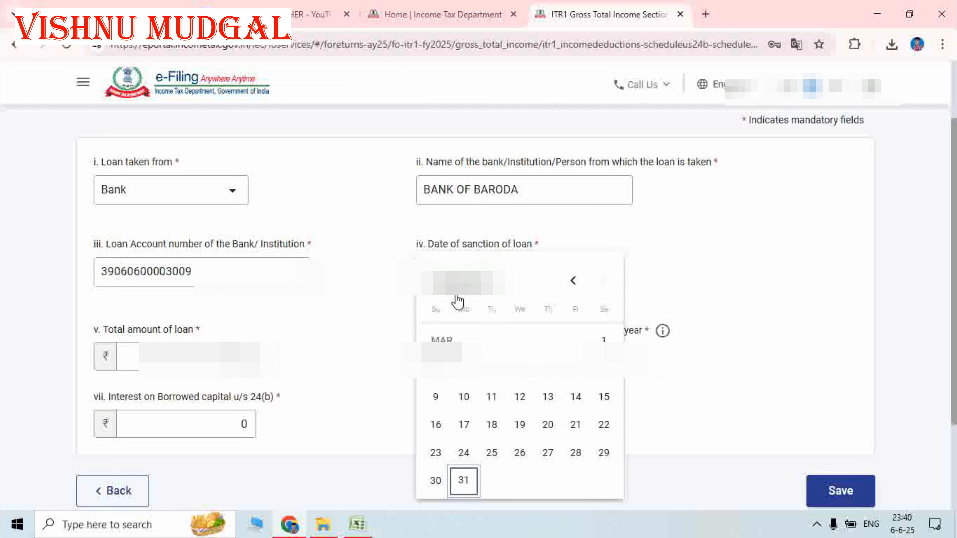
click(484, 293)
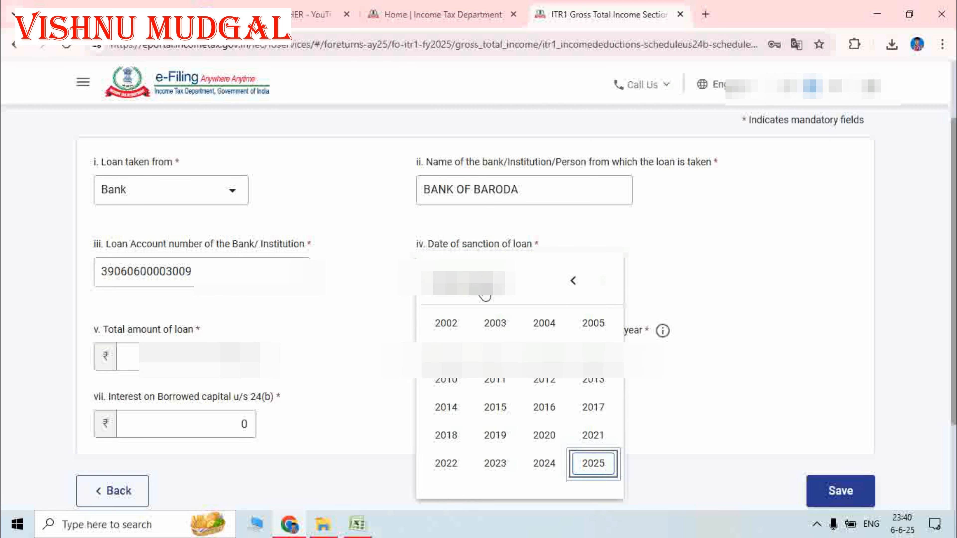
click(493, 466)
click(544, 355)
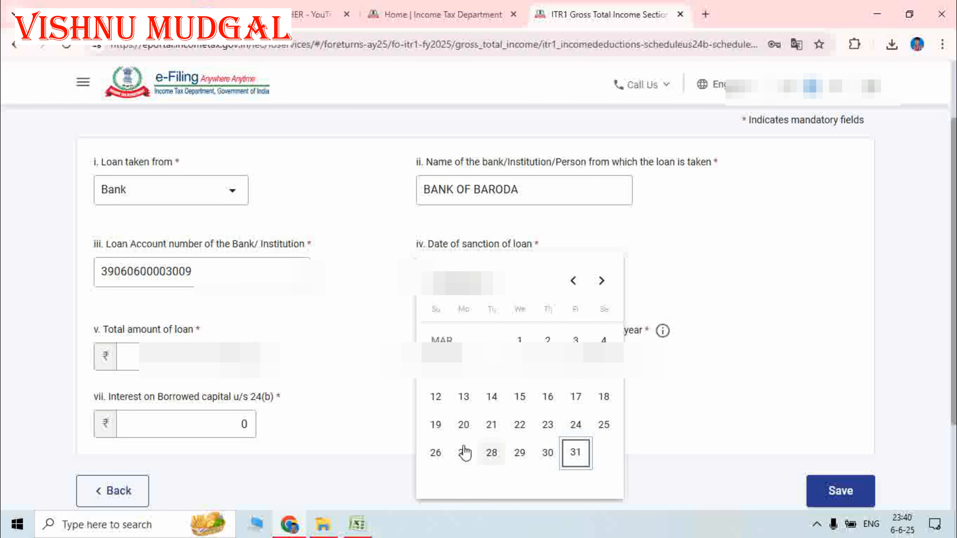
click(576, 430)
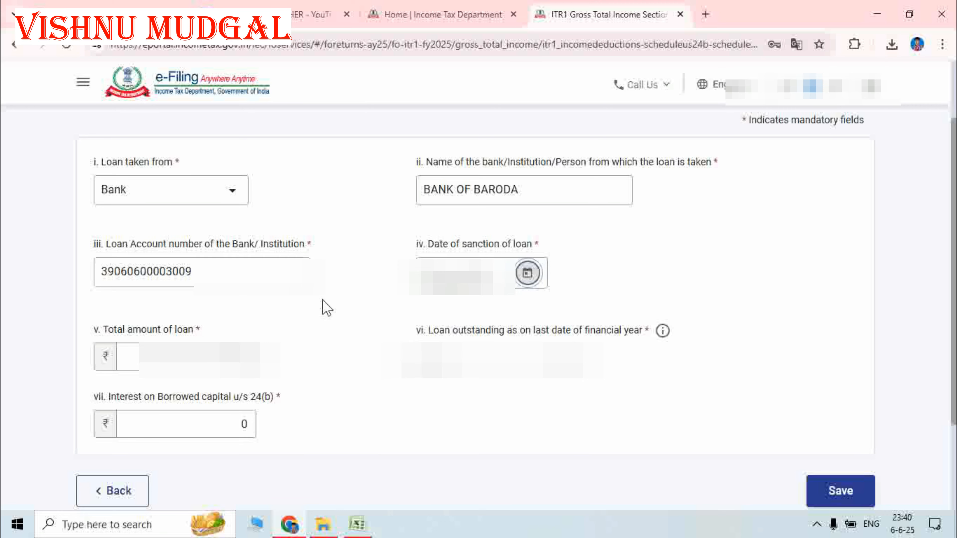
- Enter loan amount 3600000, outstanding 3468254 and 24(b) interest 307921, then save
scroll(323, 307, down, 3)
click(246, 235)
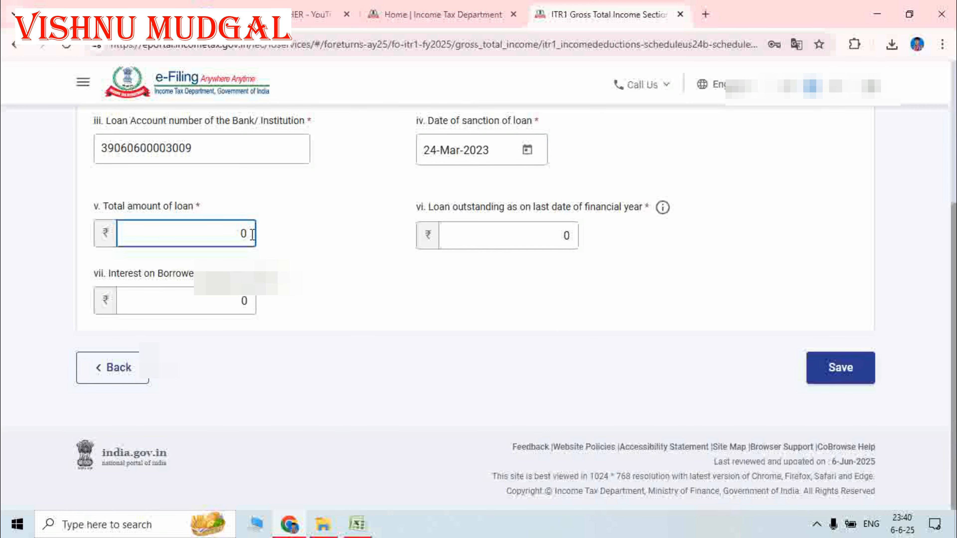
text(3600000)
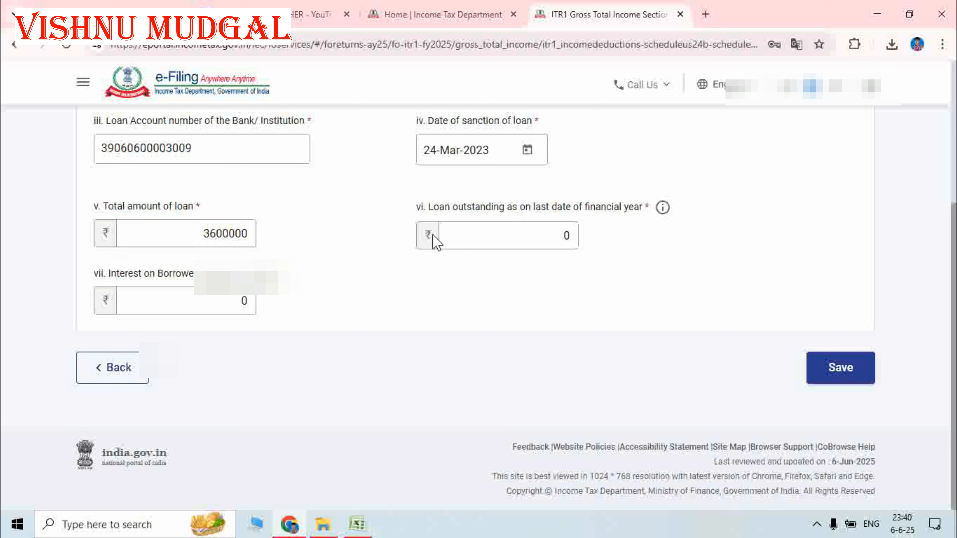
click(576, 234)
drag(575, 234, 553, 237)
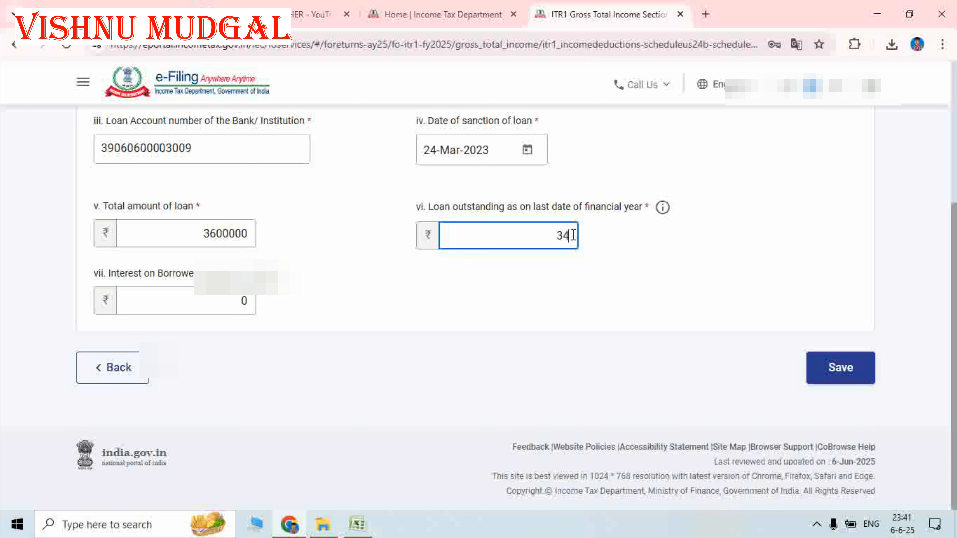
text(68)
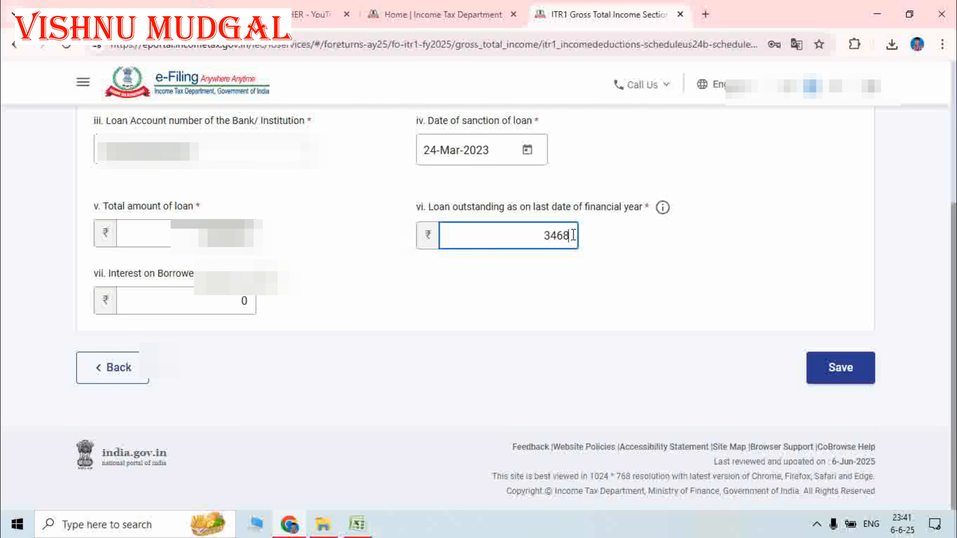
text(254)
click(447, 280)
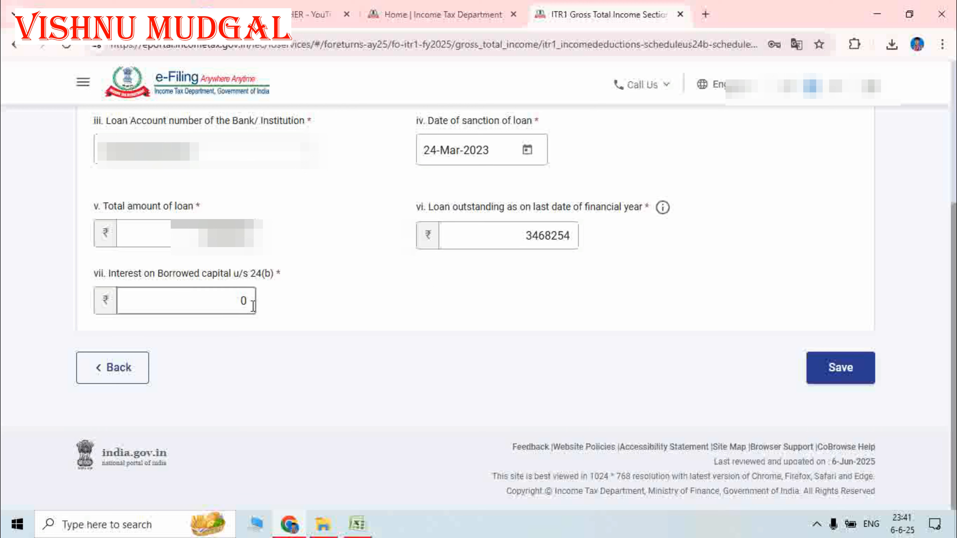
click(246, 301)
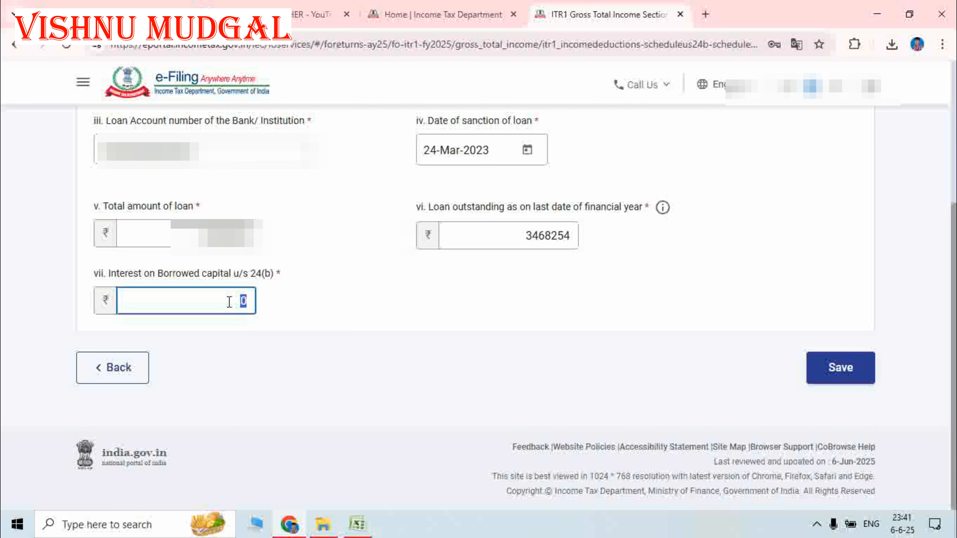
text(307921)
click(313, 324)
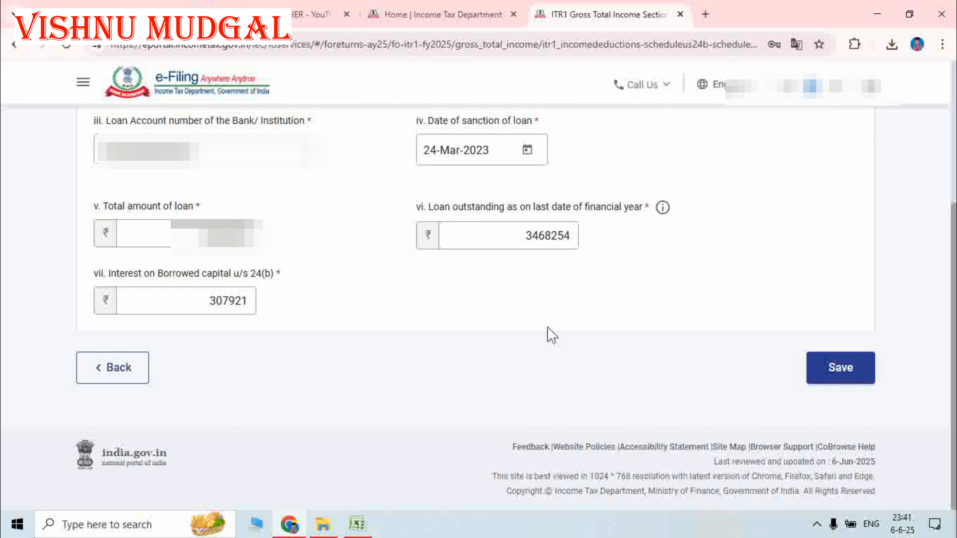
click(840, 369)
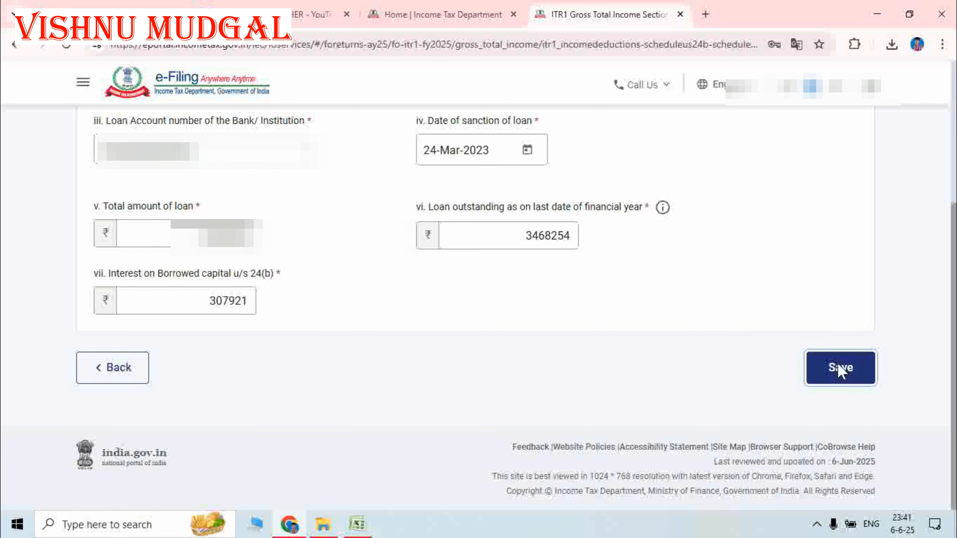
- Review the ₹7,53,494 Gross Total Income, expanding B3 Other Sources to show the ₹9 and ₹15 interest entries
scroll(533, 355, down, 6)
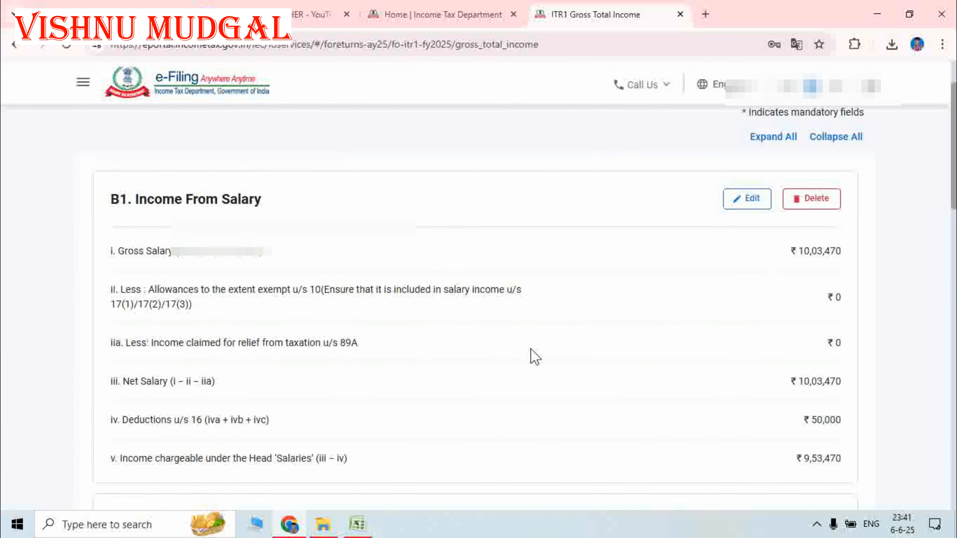
scroll(535, 357, down, 10)
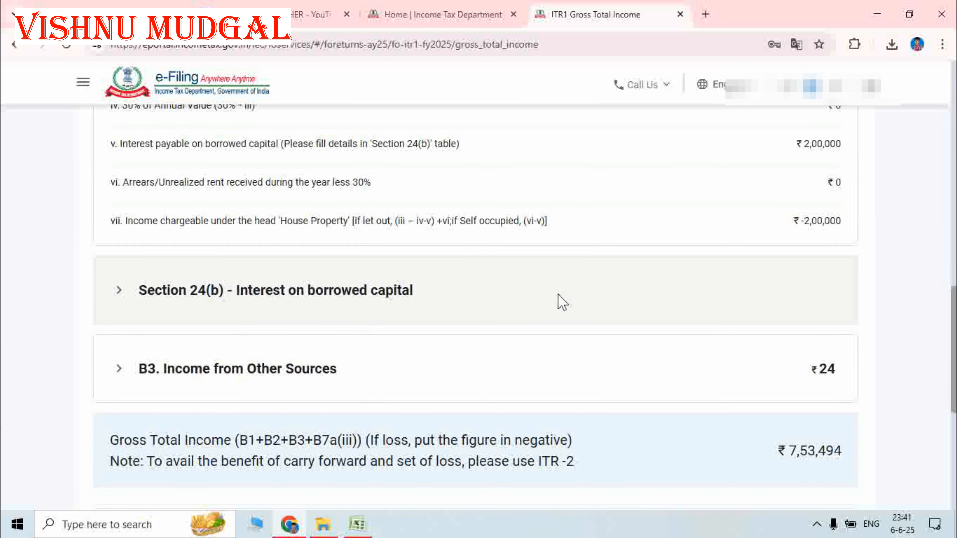
scroll(559, 302, down, 2)
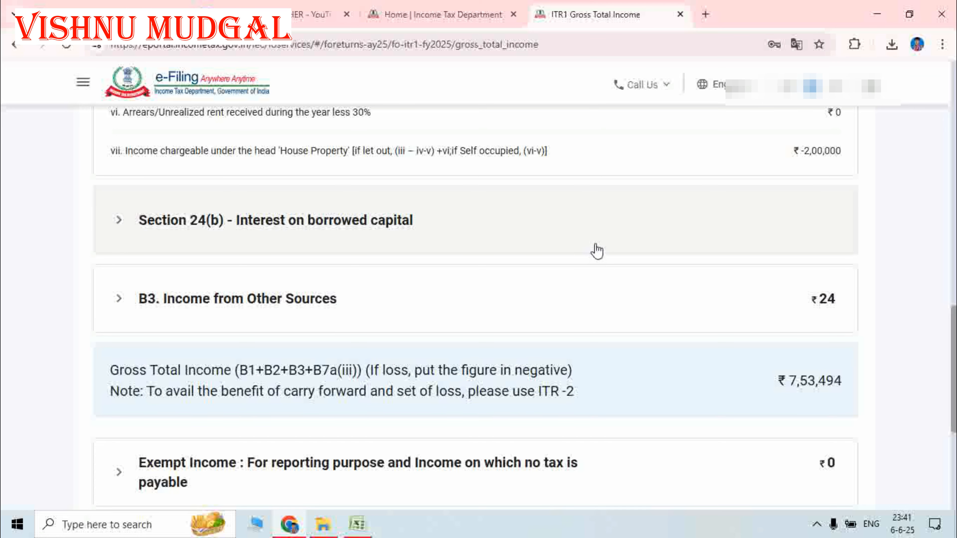
scroll(594, 250, up, 3)
scroll(733, 280, up, 2)
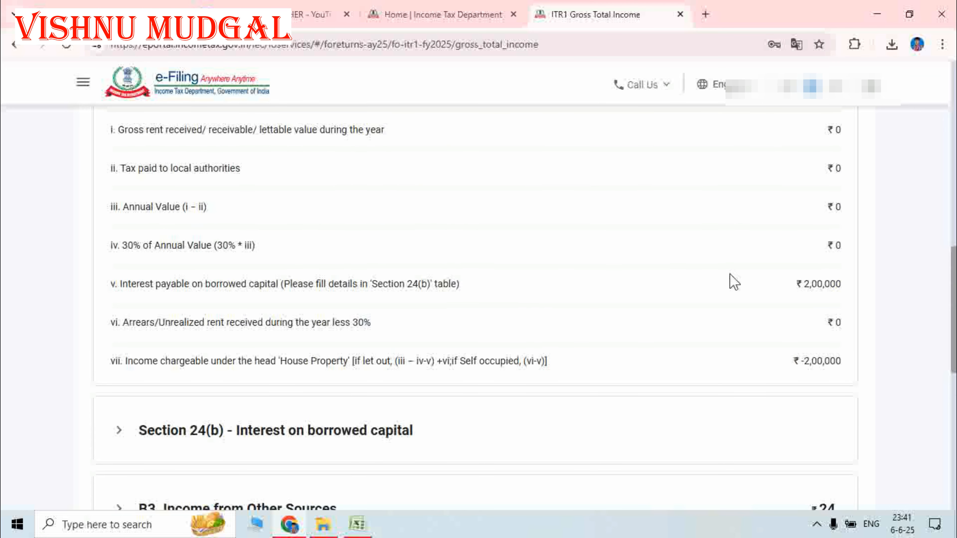
scroll(582, 338, up, 4)
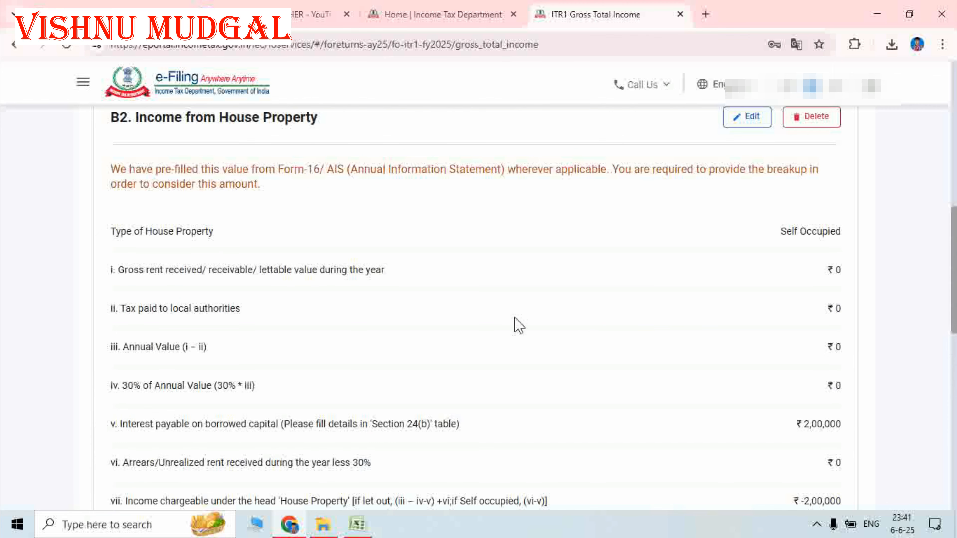
scroll(515, 320, down, 3)
scroll(493, 353, down, 5)
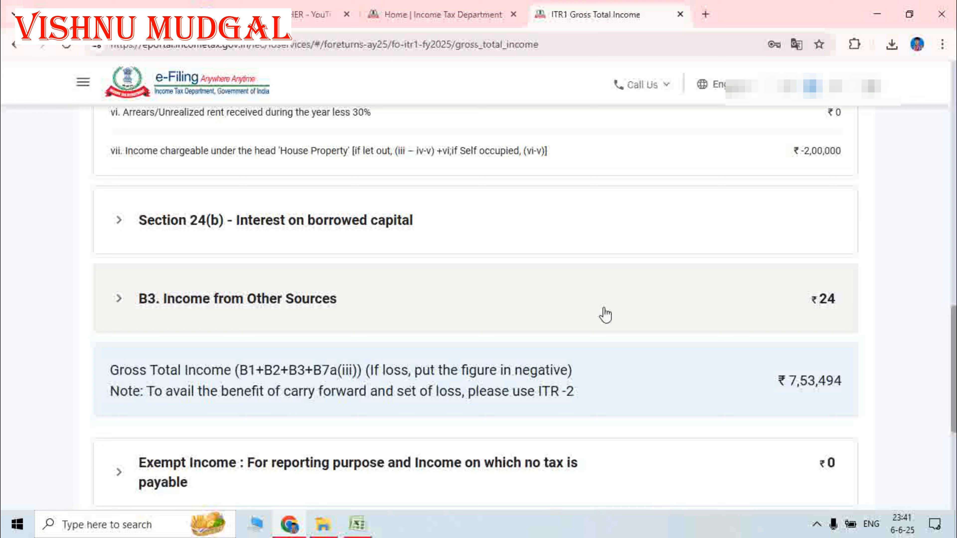
click(120, 300)
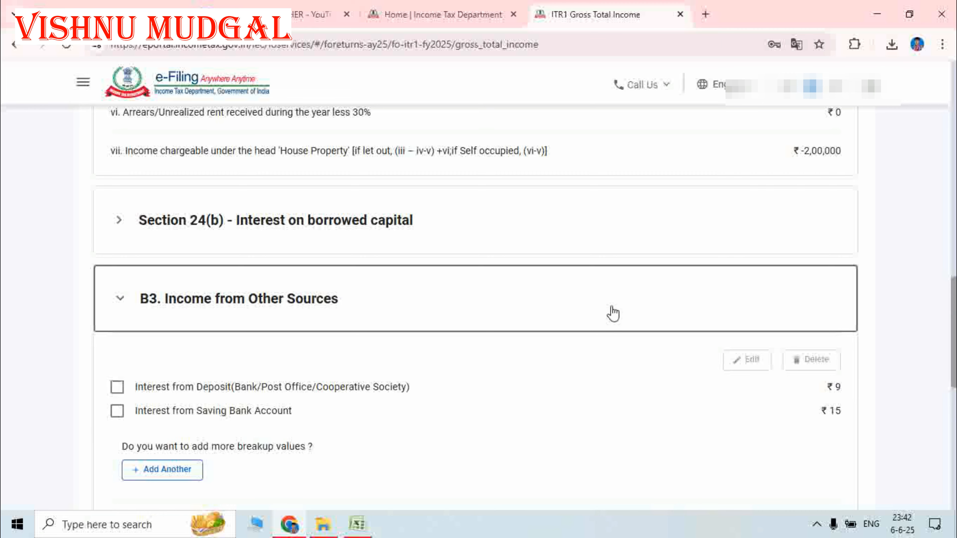
scroll(614, 313, down, 2)
scroll(291, 335, down, 2)
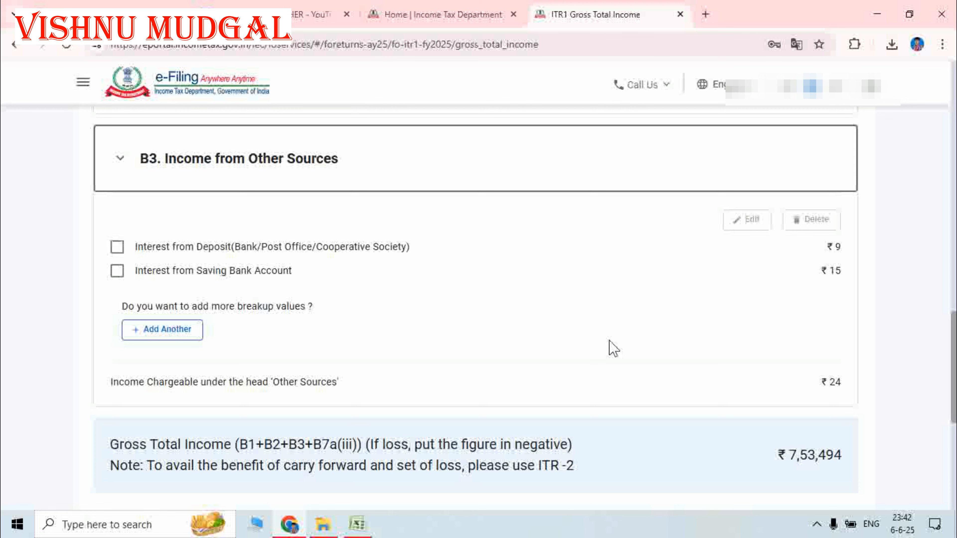
scroll(613, 348, down, 8)
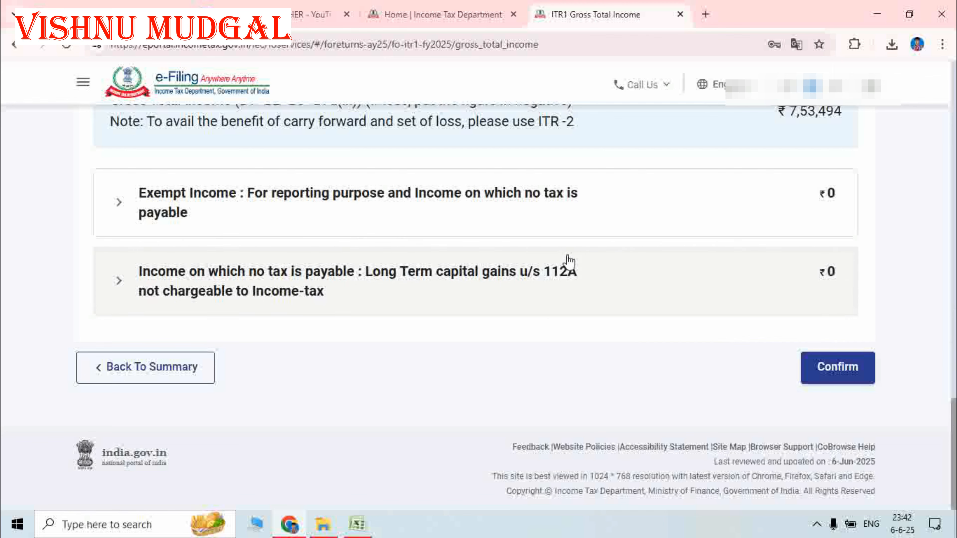
- Confirm the ₹7,53,494 Gross Total Income, then go to Total Deductions from the Summary Dashboard
click(835, 374)
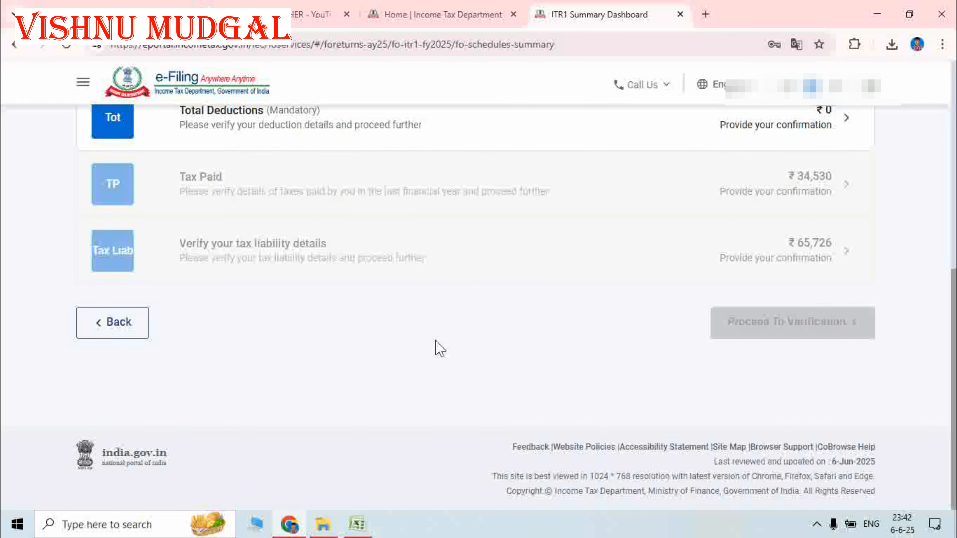
scroll(535, 364, up, 3)
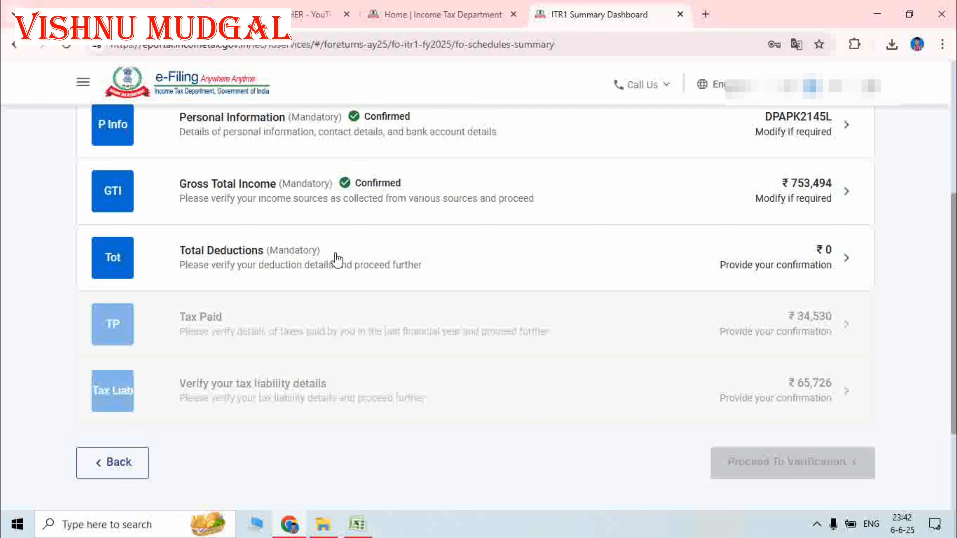
click(438, 269)
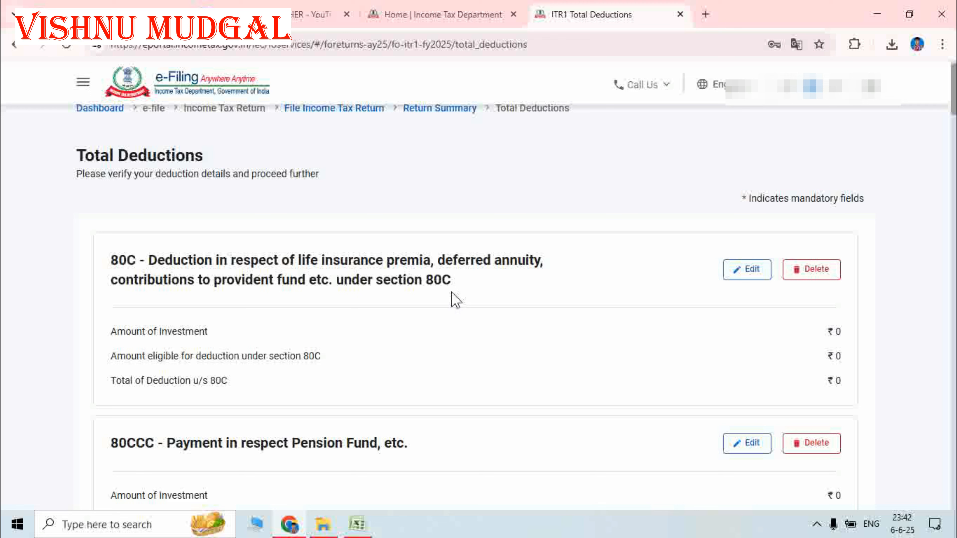
- Add a ₹45,754 80C breakup entry with the suggested policy number, keep the session alive, and save
click(751, 278)
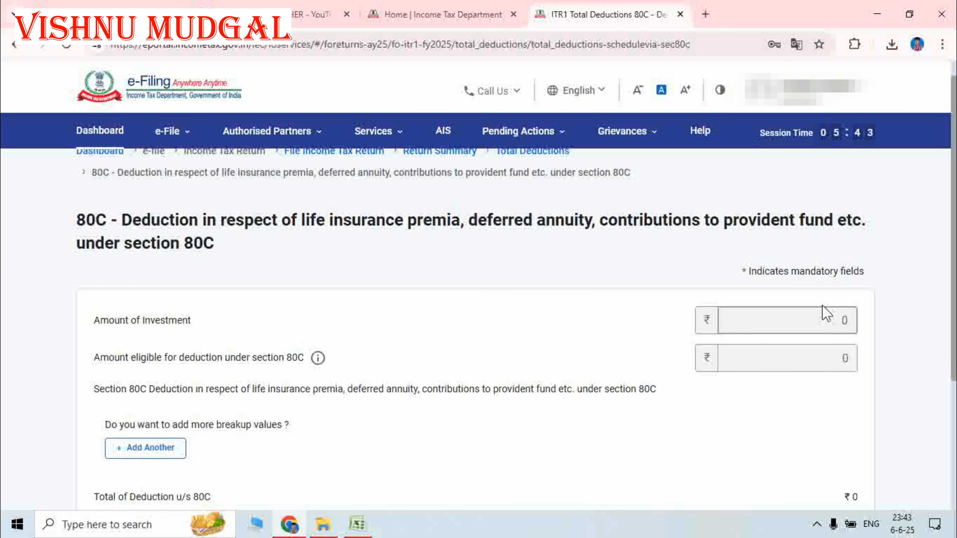
scroll(373, 368, down, 5)
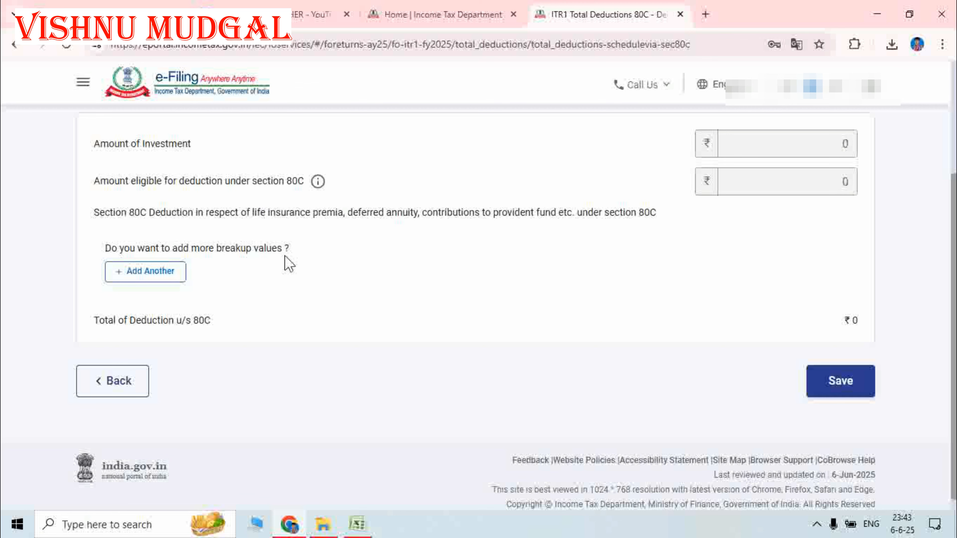
click(155, 274)
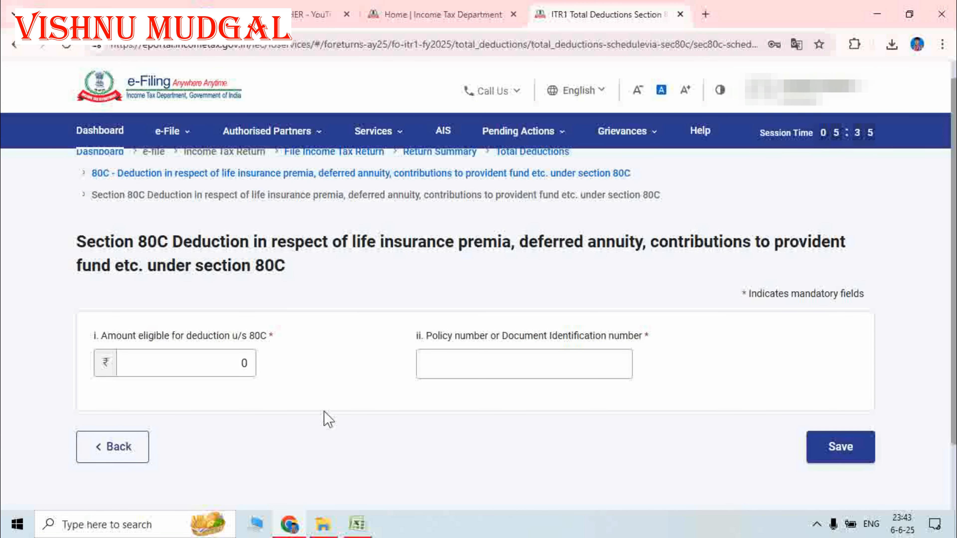
click(245, 363)
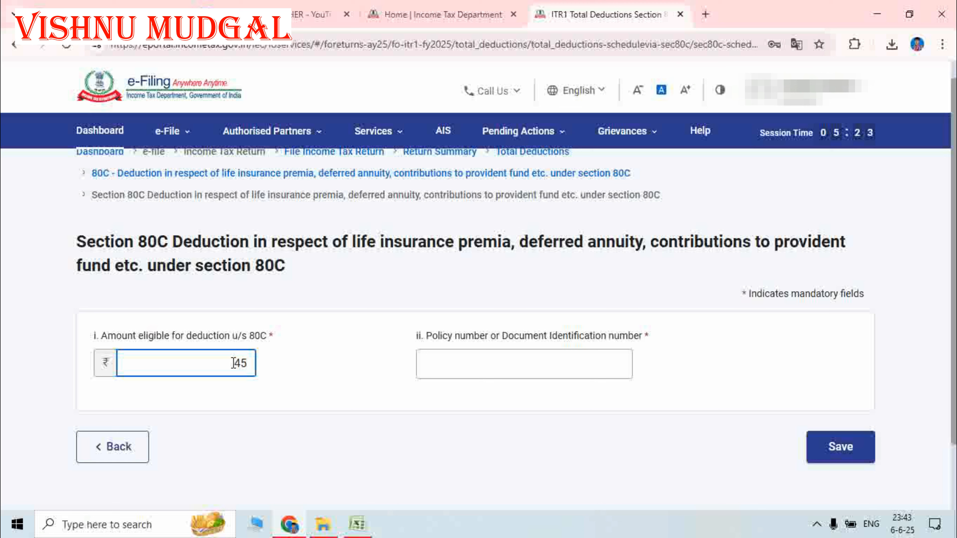
text(754)
click(511, 358)
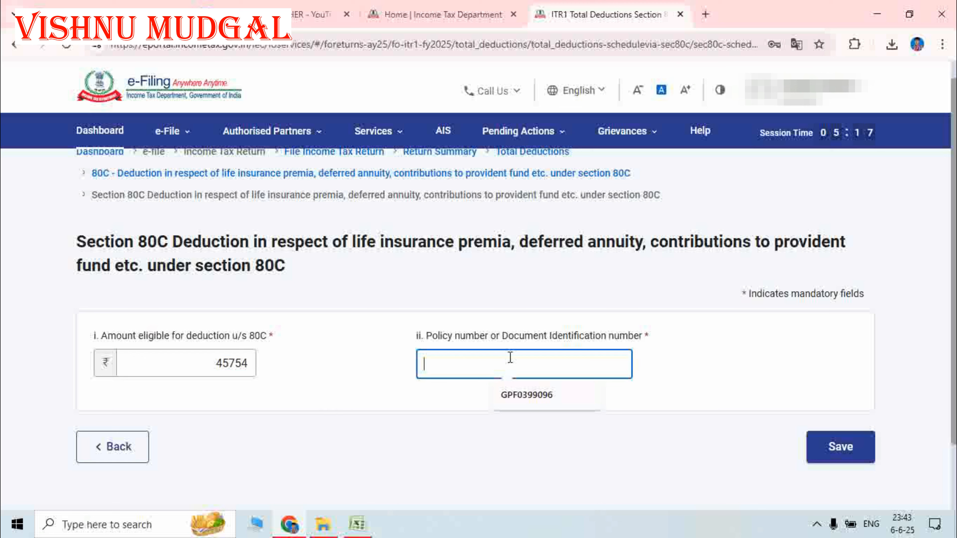
click(531, 397)
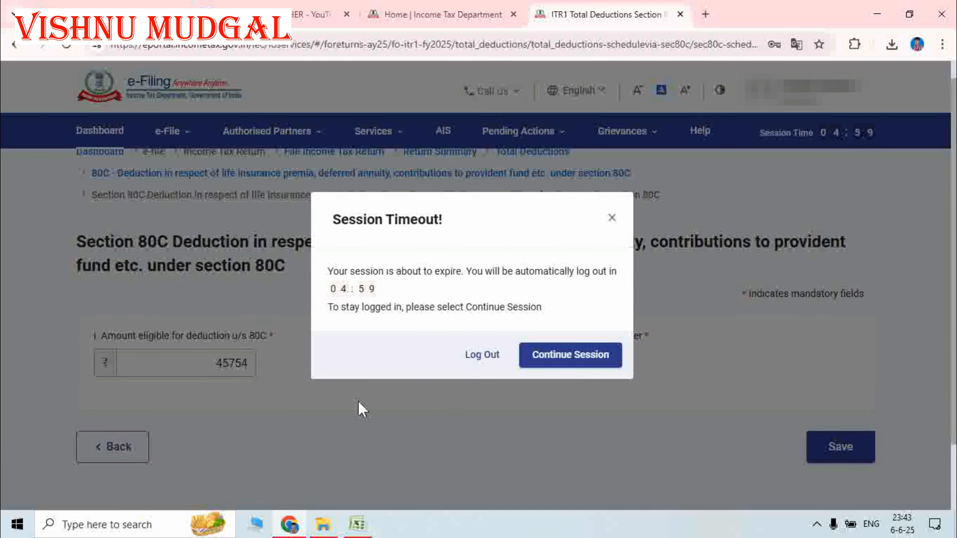
click(590, 358)
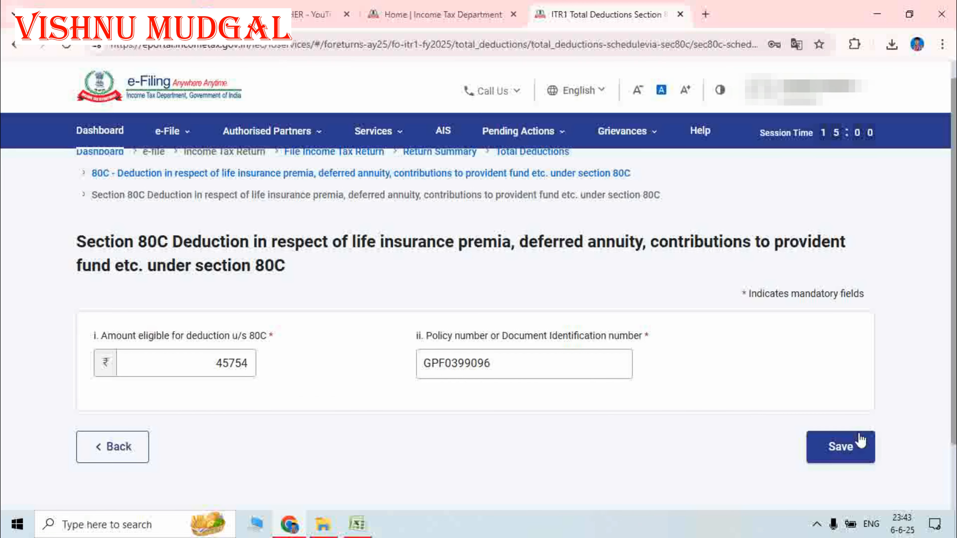
click(861, 441)
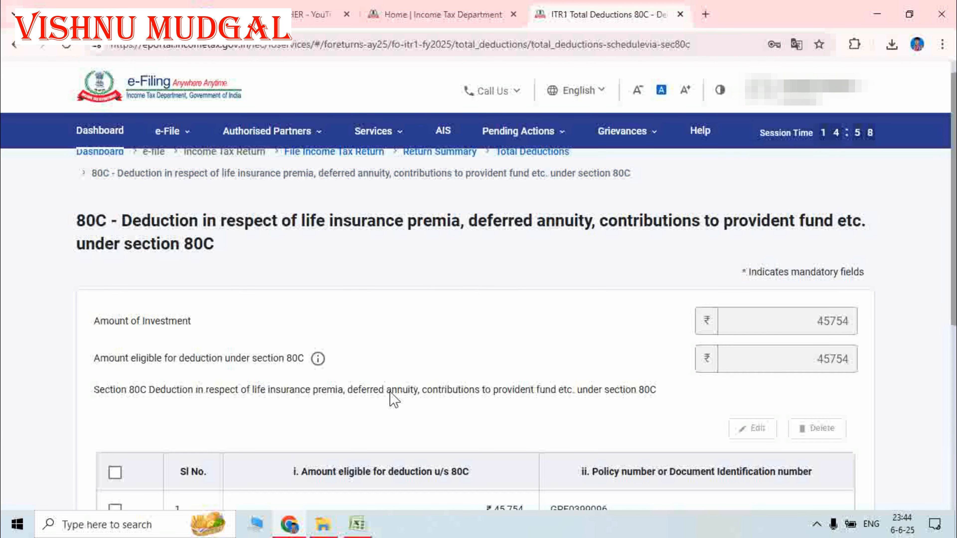
- Add and save a ₹60,000 80C entry with its suggested policy number
scroll(399, 395, down, 3)
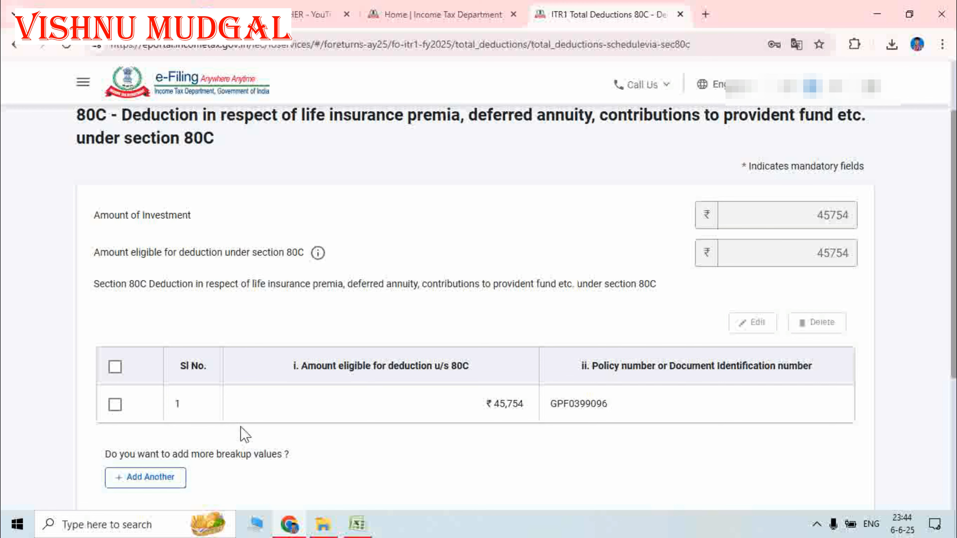
scroll(246, 441, down, 2)
click(148, 410)
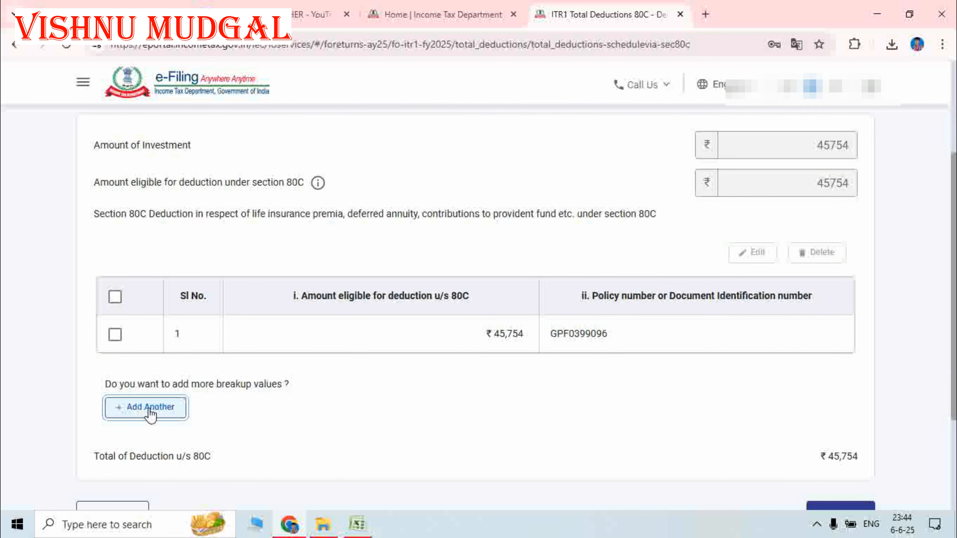
drag(254, 367, 217, 365)
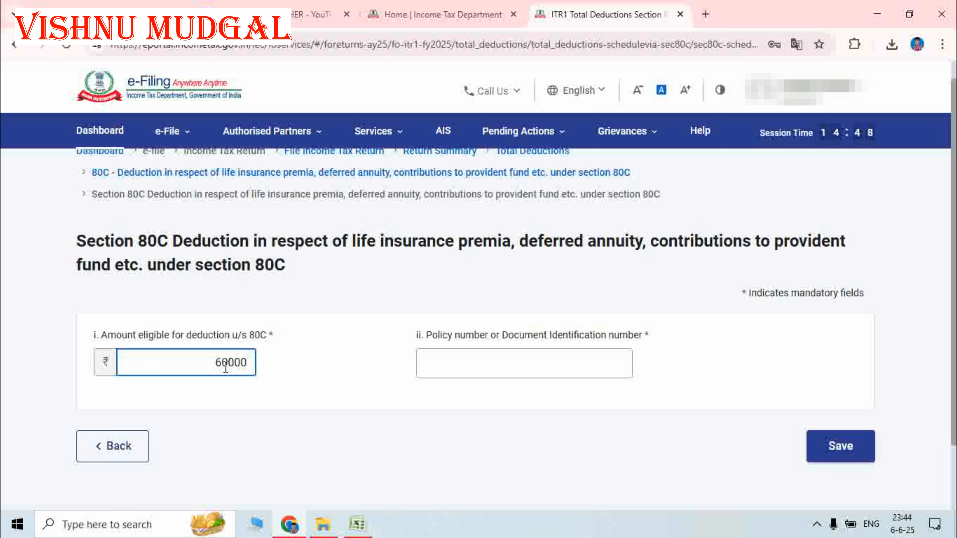
text(60000)
click(439, 361)
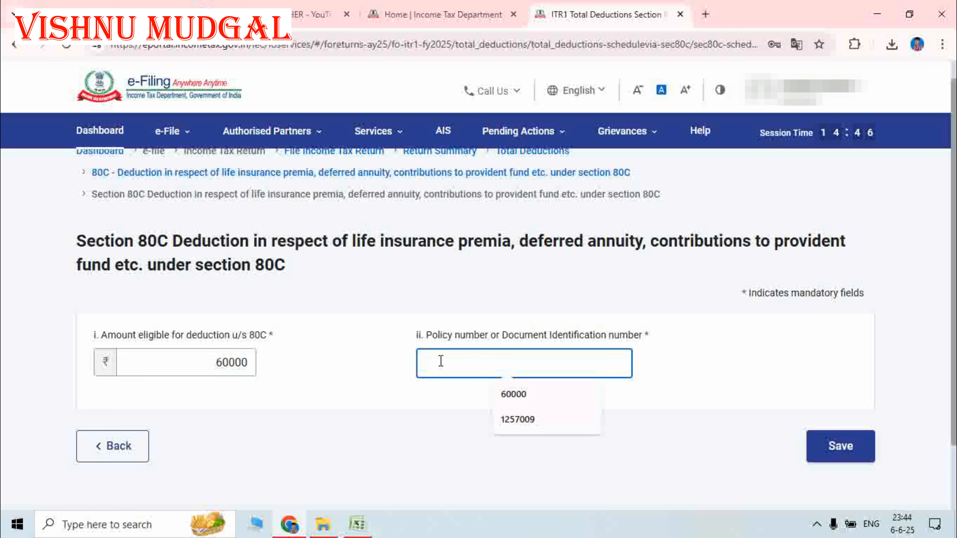
click(529, 423)
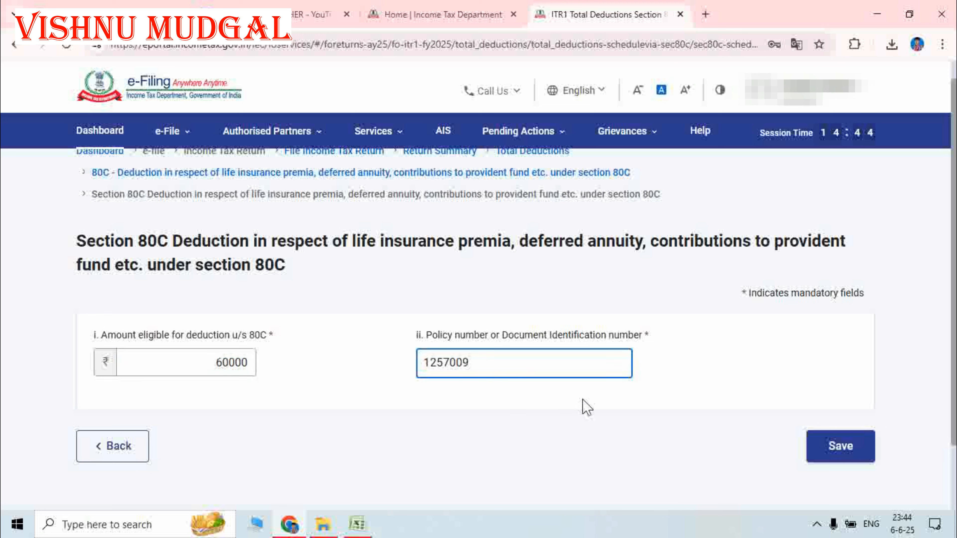
click(839, 454)
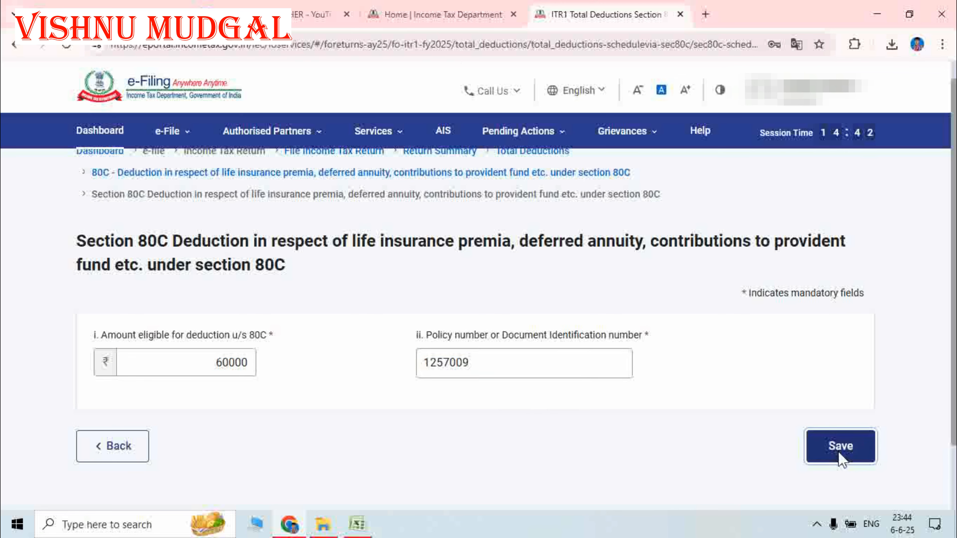
- Add and save a second 80C entry of ₹75,227
scroll(405, 368, down, 8)
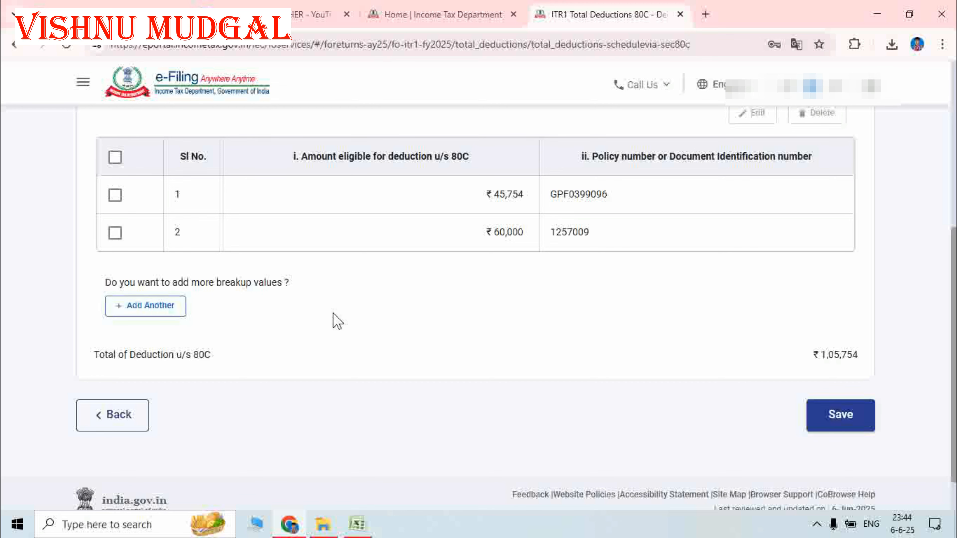
click(177, 311)
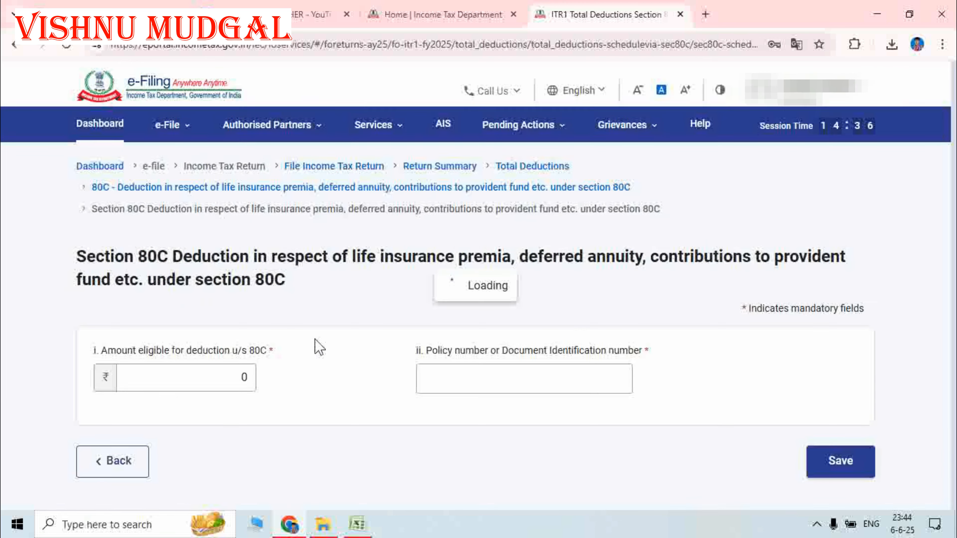
click(245, 362)
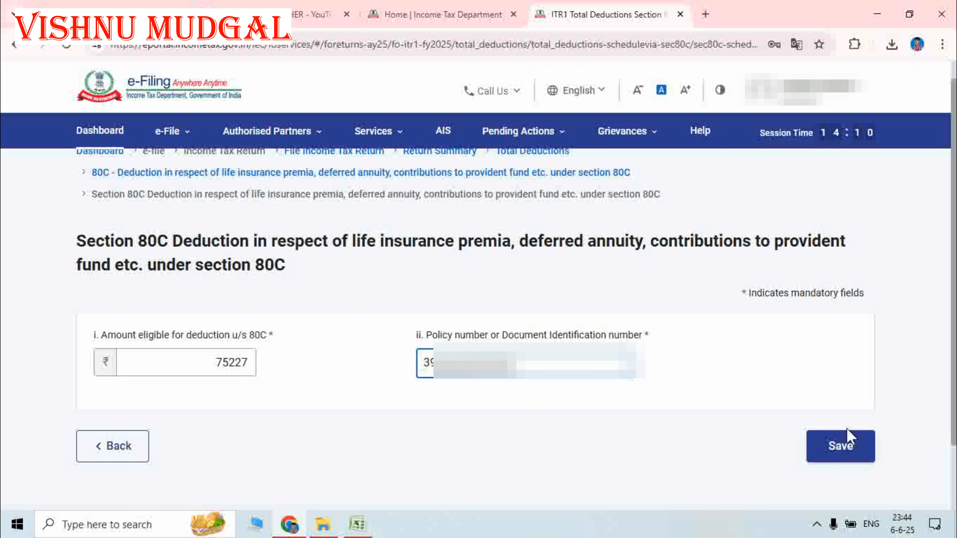
click(848, 438)
- Save the 80C page with three entries totalling ₹1,80,981 (₹1,50,000 eligible)
scroll(570, 377, down, 1)
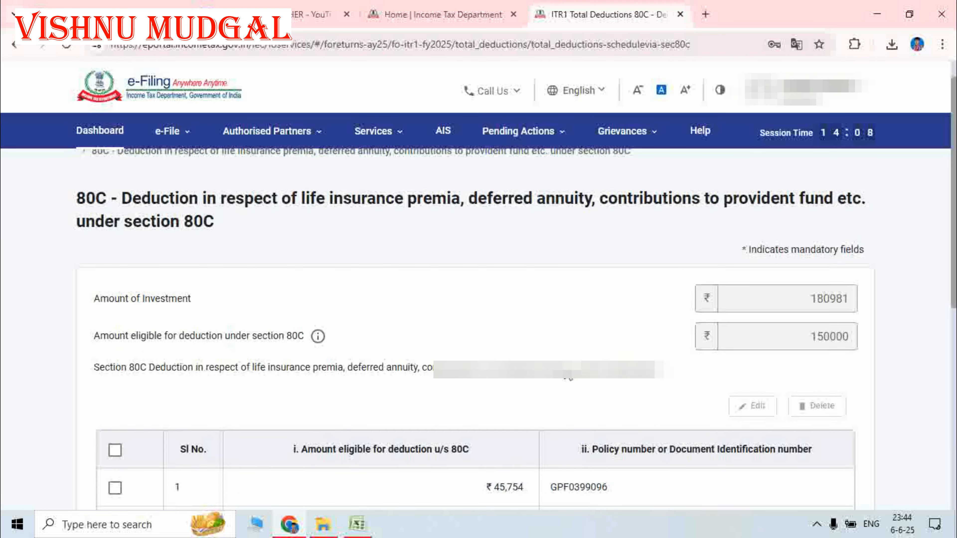
scroll(571, 377, down, 6)
scroll(572, 373, up, 5)
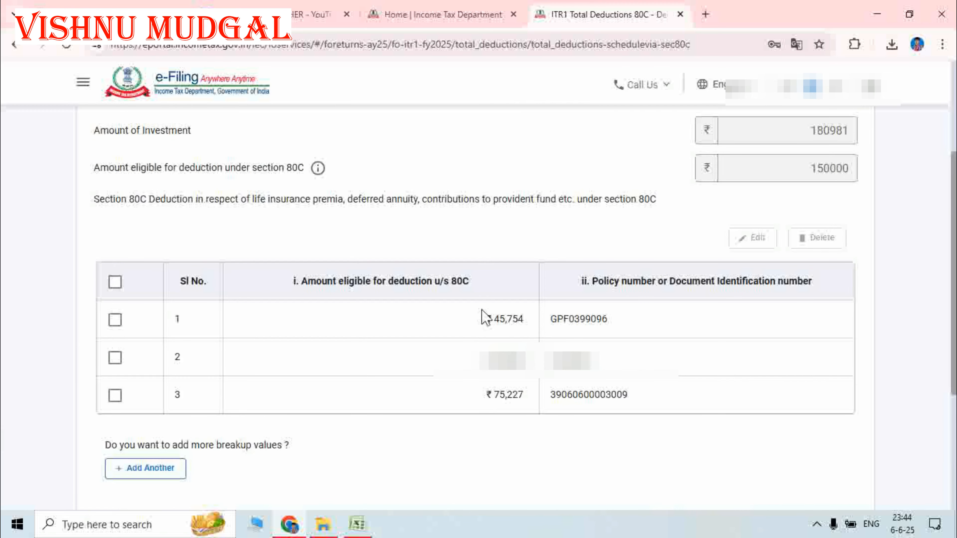
scroll(490, 318, up, 3)
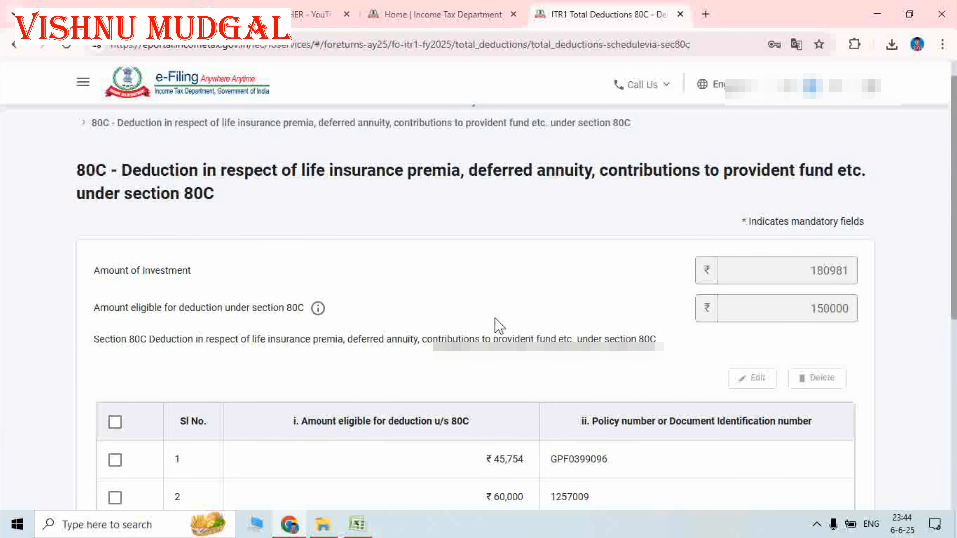
scroll(505, 331, down, 4)
scroll(560, 377, down, 2)
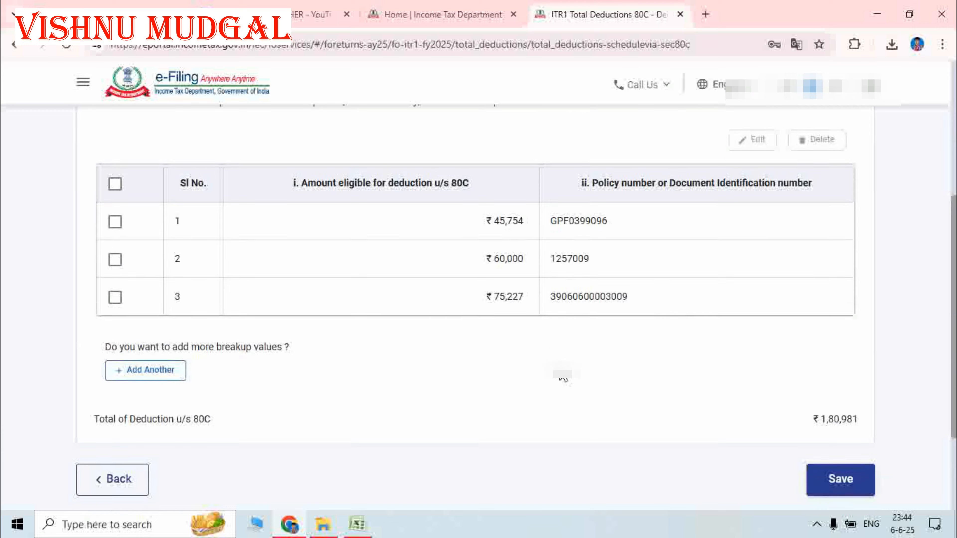
scroll(615, 340, up, 5)
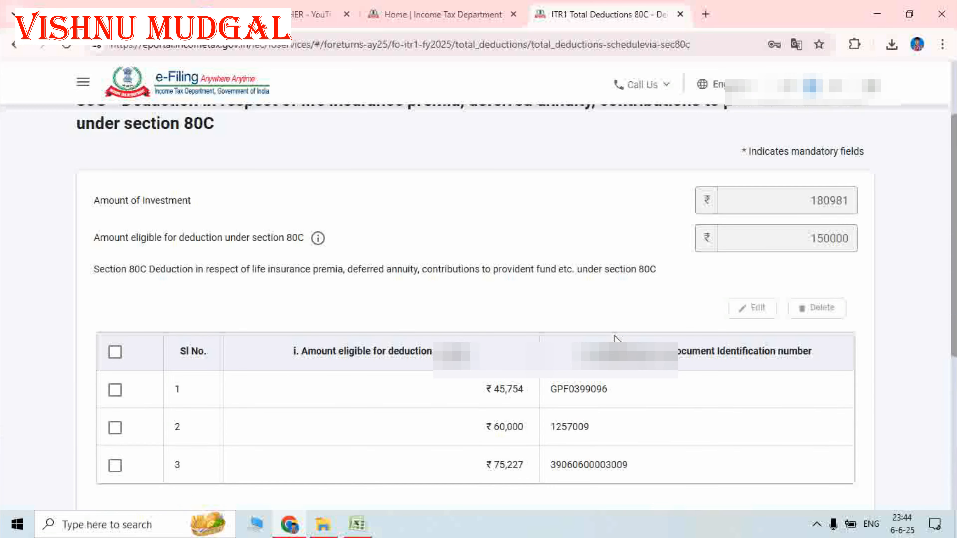
scroll(614, 337, down, 3)
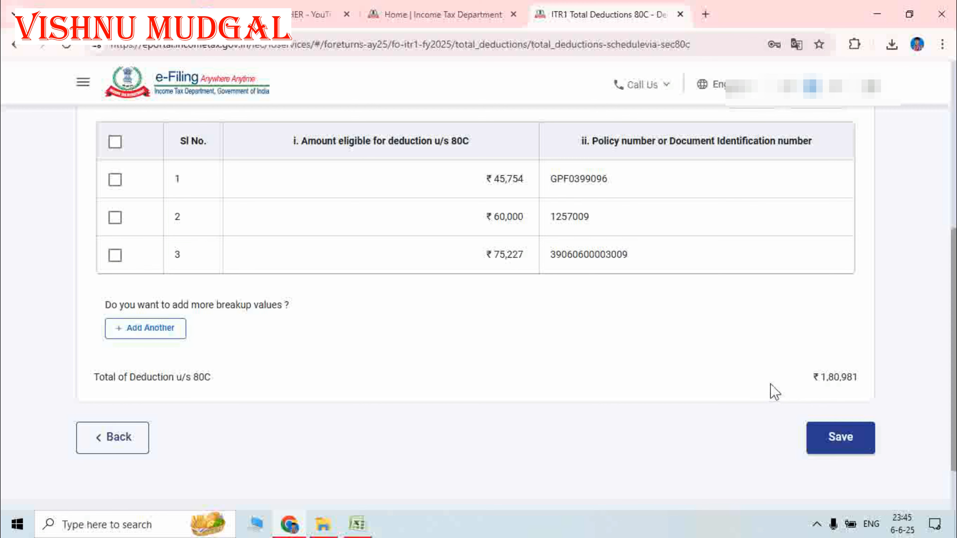
click(841, 439)
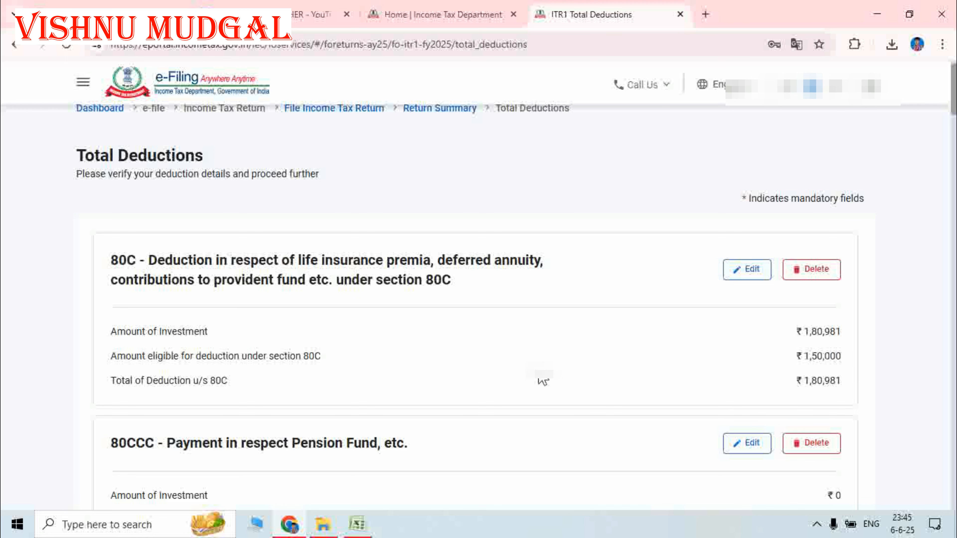
scroll(543, 379, down, 3)
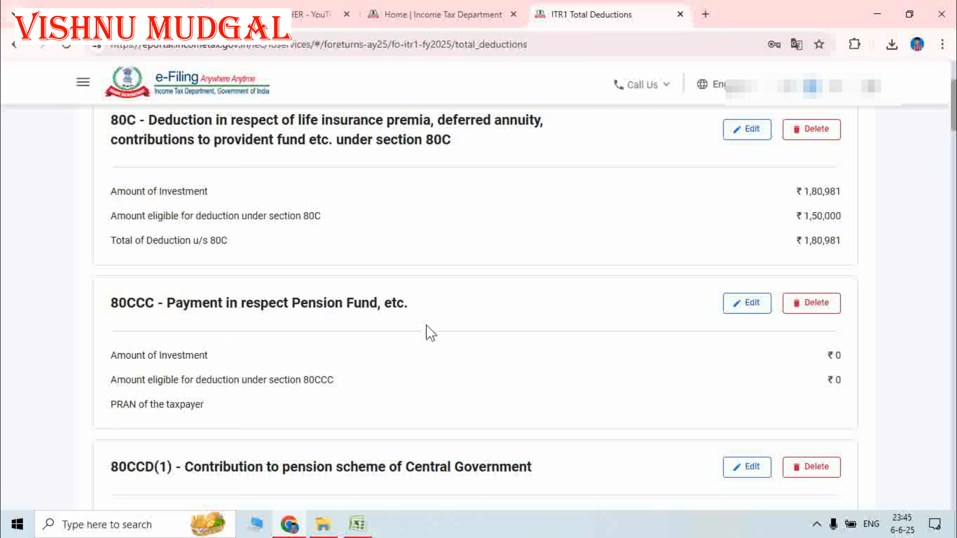
scroll(641, 326, down, 2)
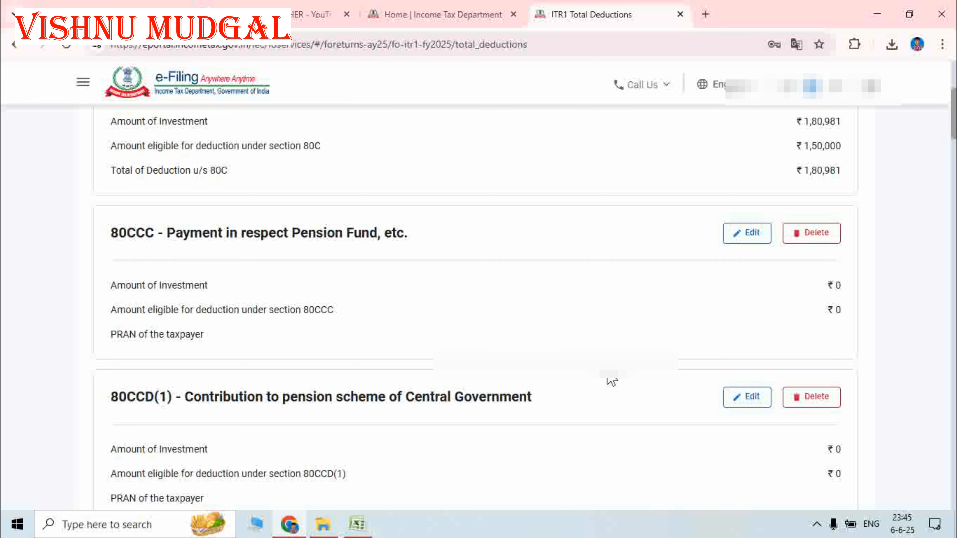
scroll(611, 380, down, 3)
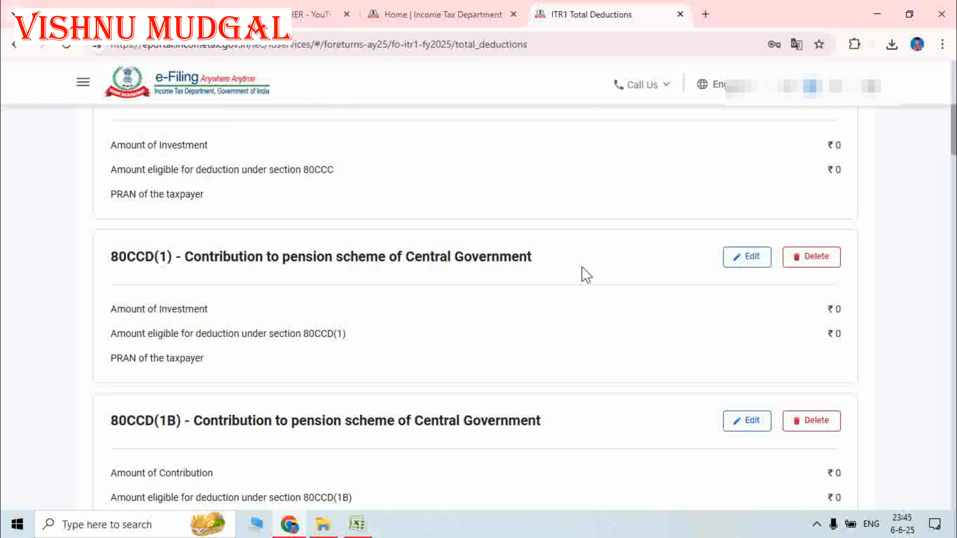
click(745, 261)
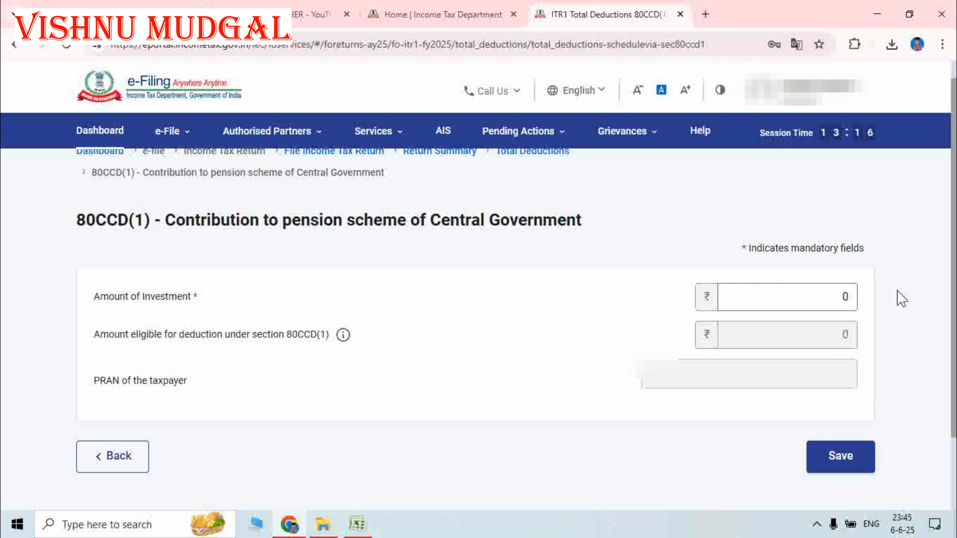
click(844, 297)
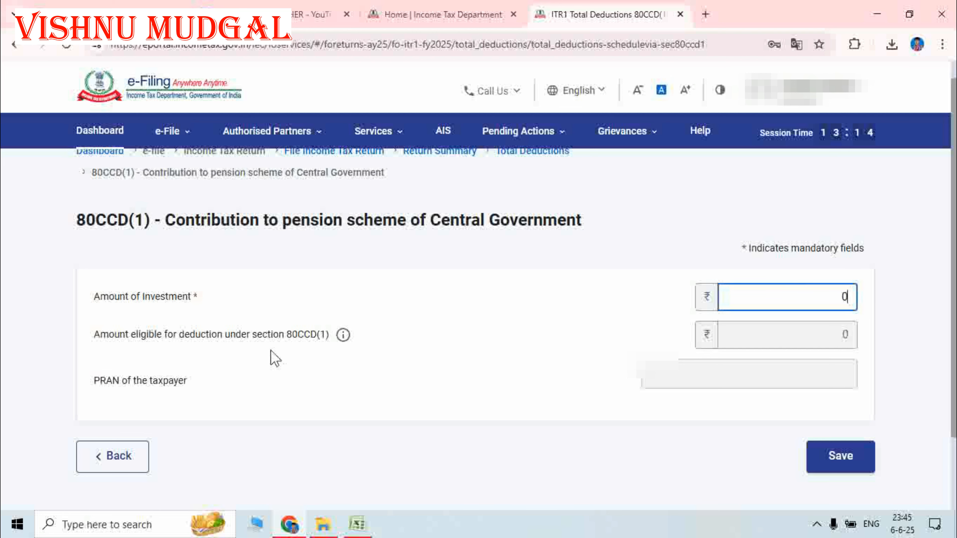
click(848, 457)
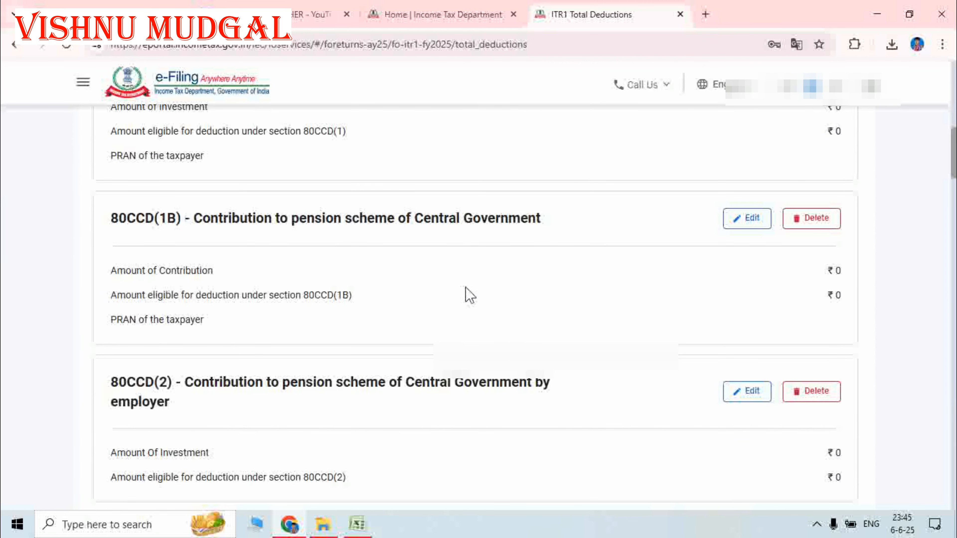
scroll(415, 385, down, 1)
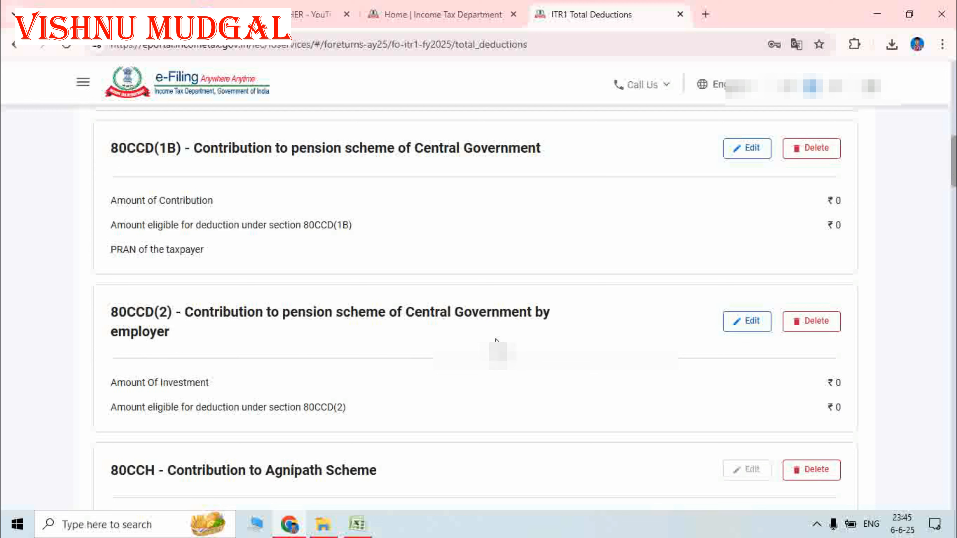
click(747, 325)
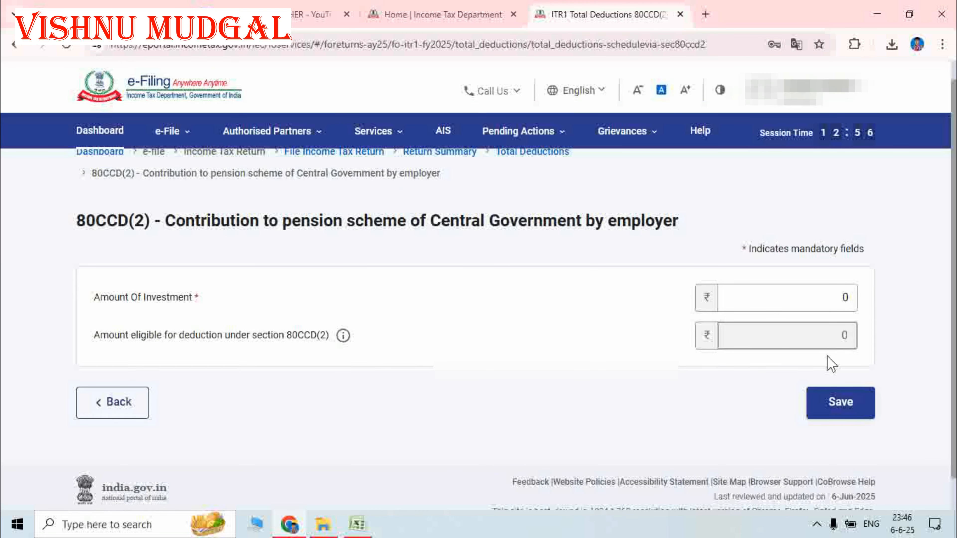
click(841, 403)
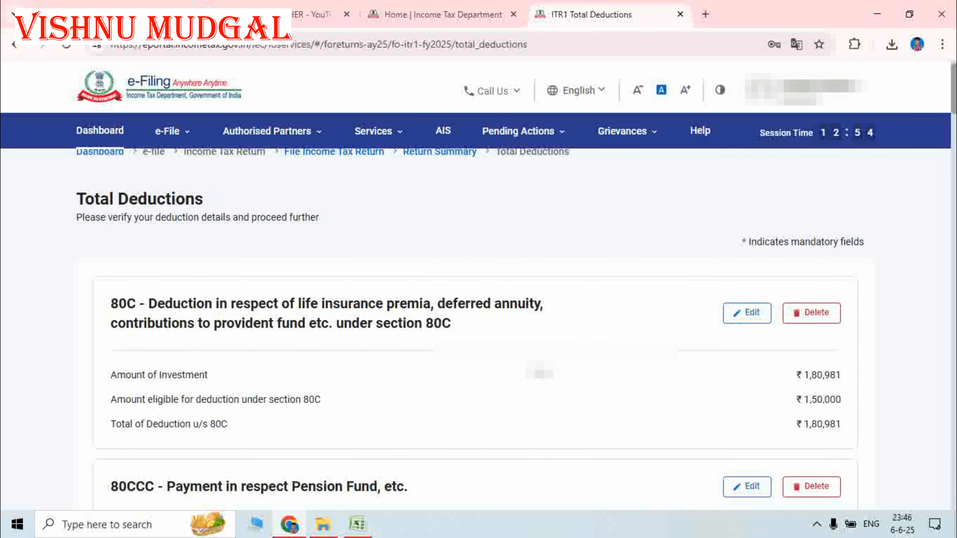
scroll(541, 373, down, 12)
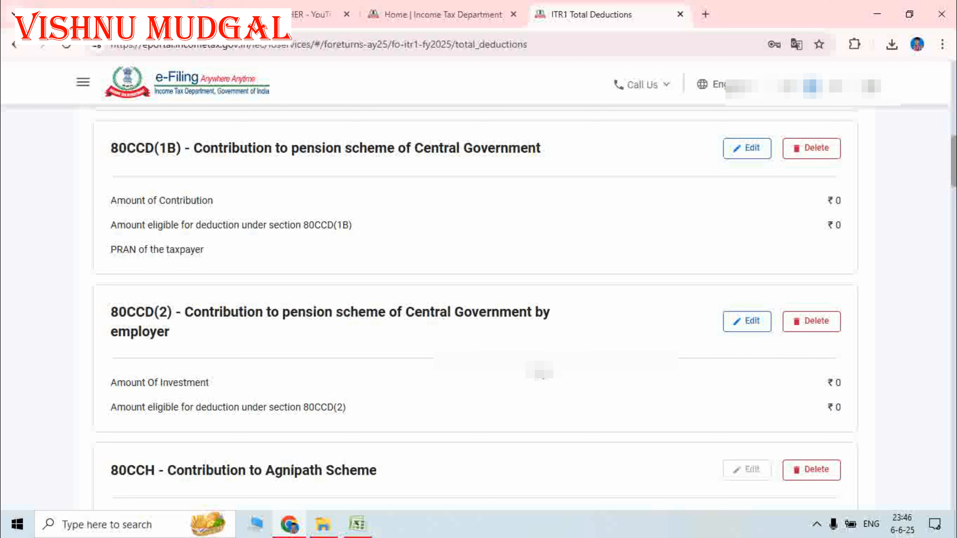
scroll(541, 373, down, 5)
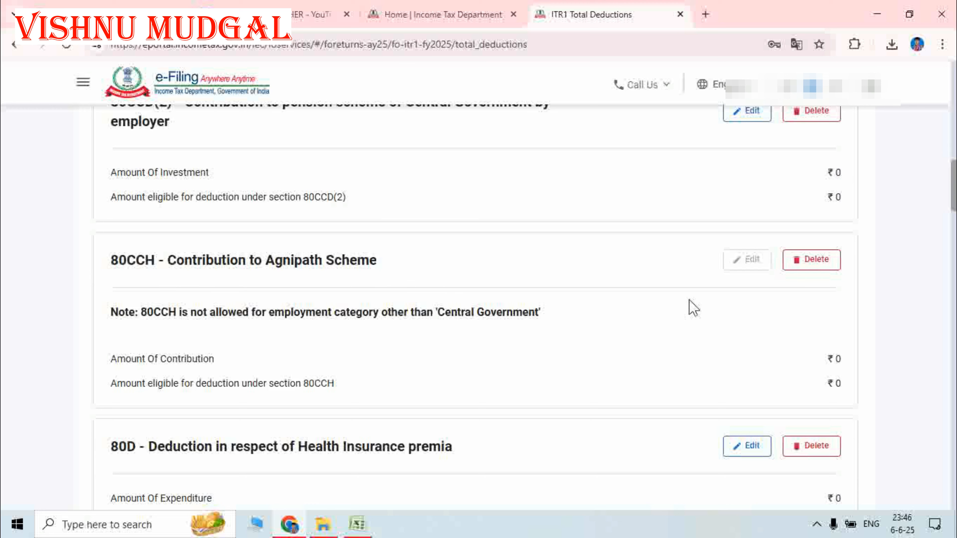
scroll(673, 322, down, 2)
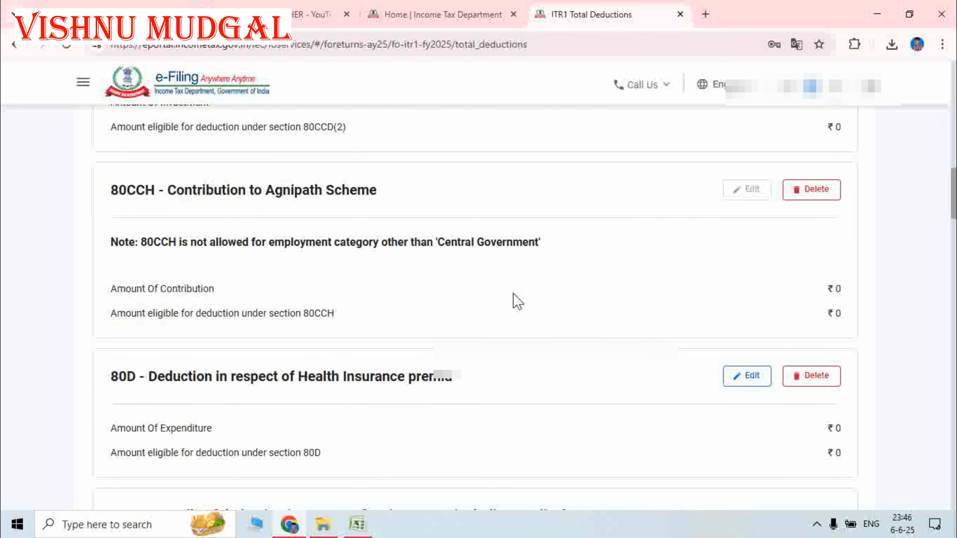
scroll(506, 319, down, 4)
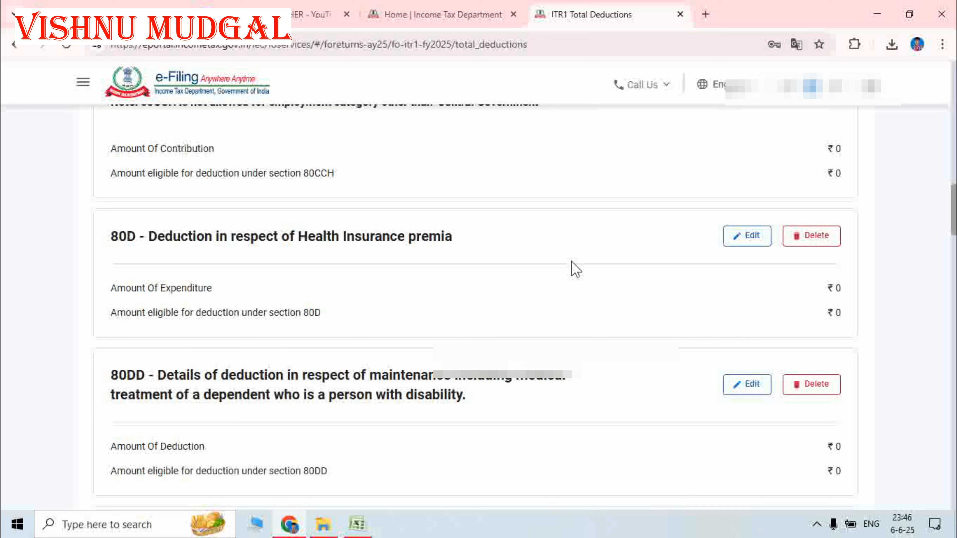
- Edit the 80D health insurance deduction, keeping the senior-citizen answer at No
click(738, 241)
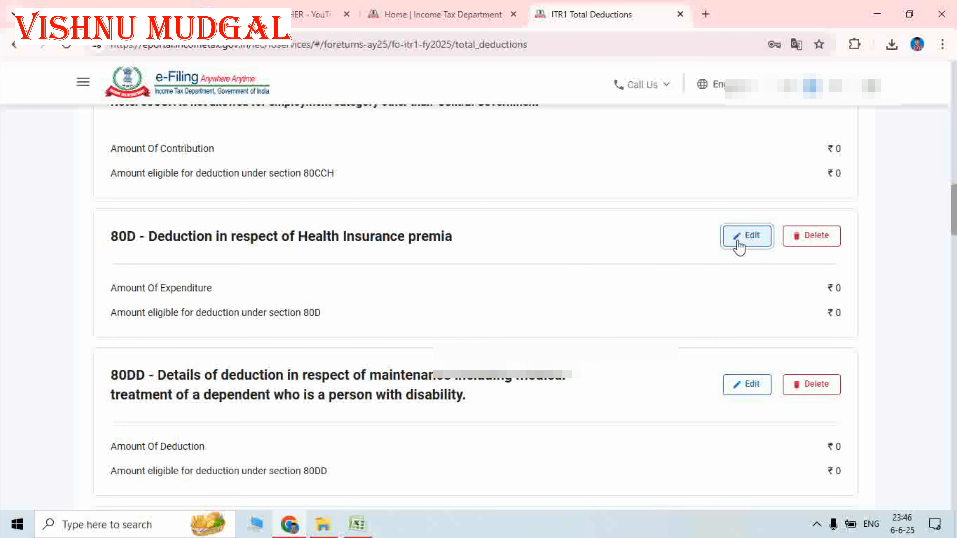
scroll(586, 291, down, 3)
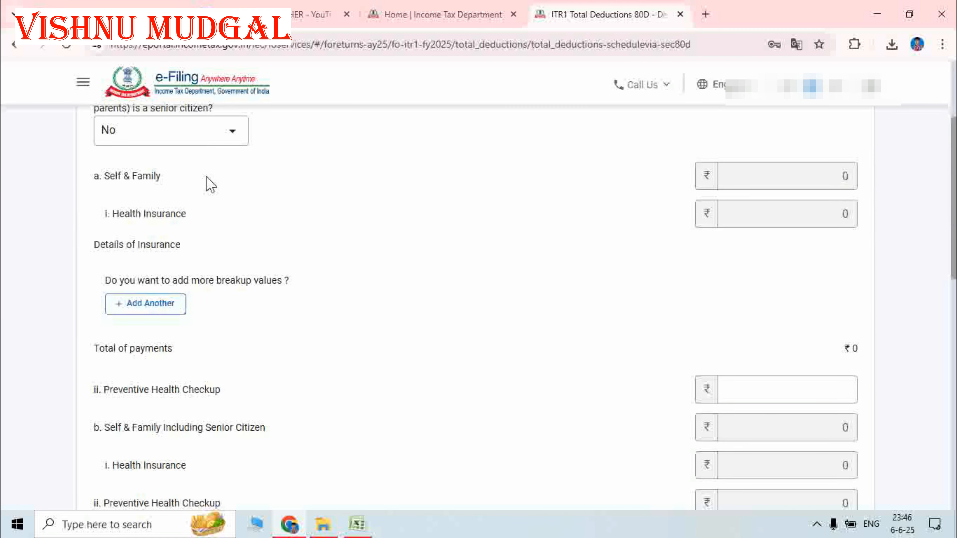
scroll(245, 212, up, 2)
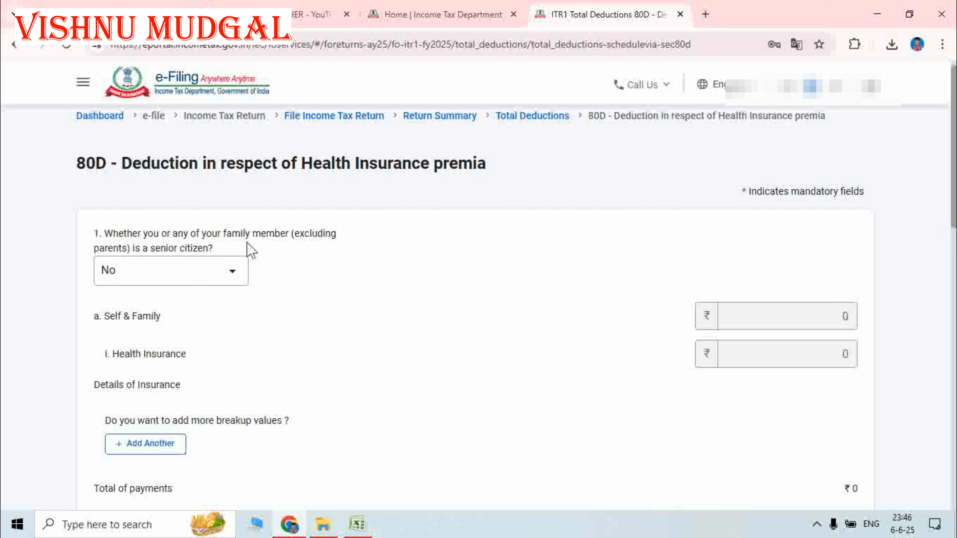
click(227, 279)
click(334, 293)
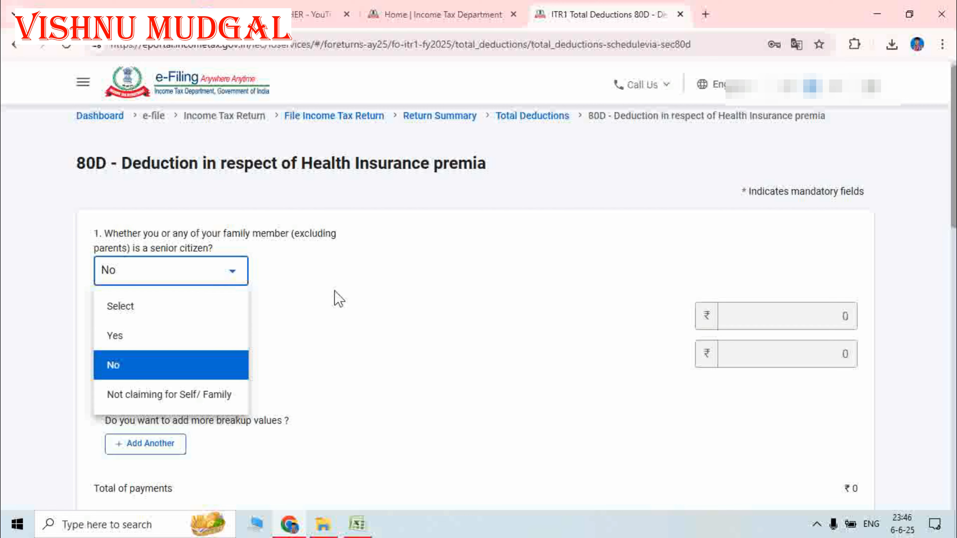
scroll(357, 293, down, 2)
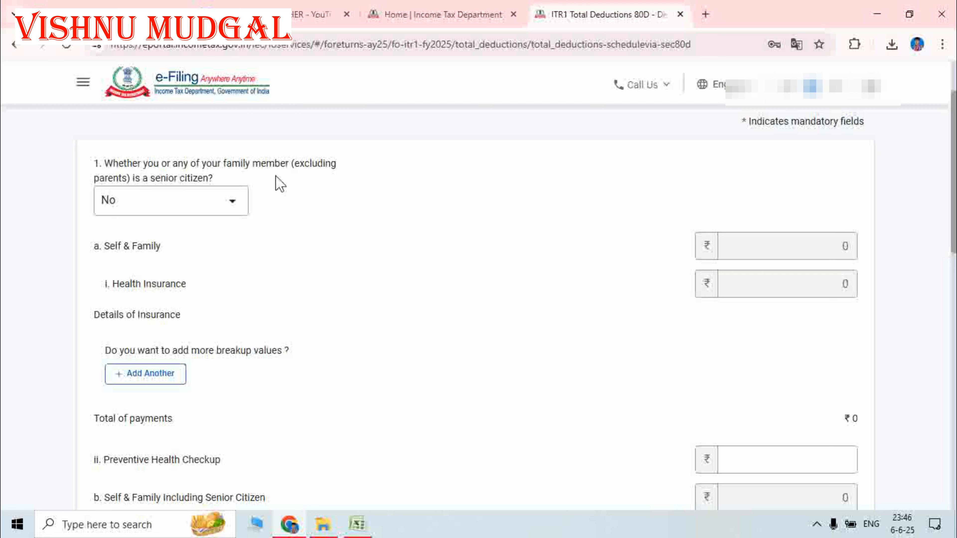
click(225, 203)
click(343, 206)
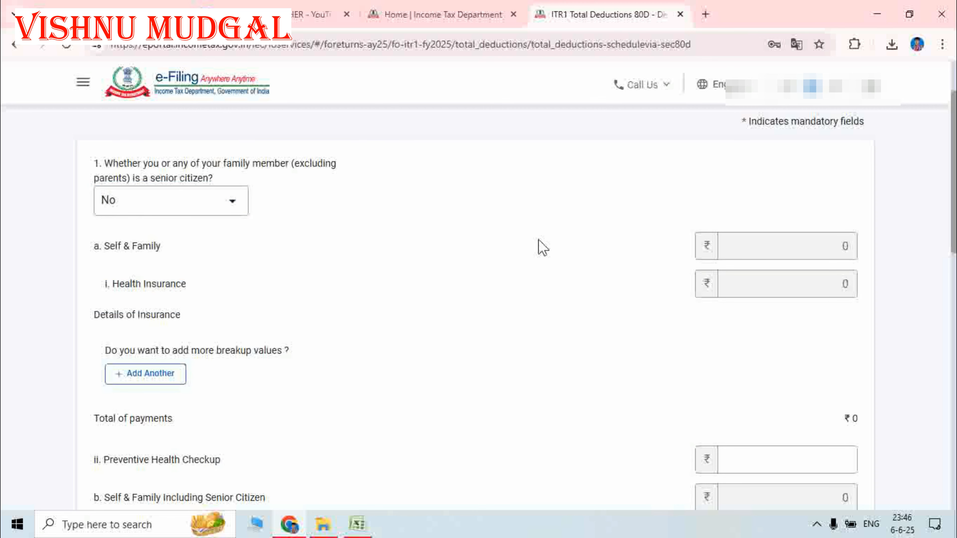
scroll(533, 254, down, 3)
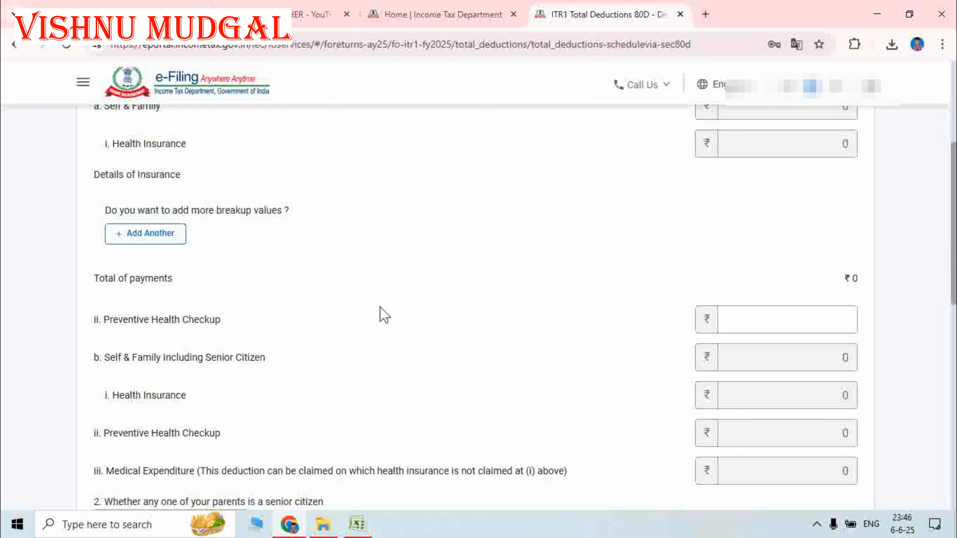
scroll(264, 279, up, 2)
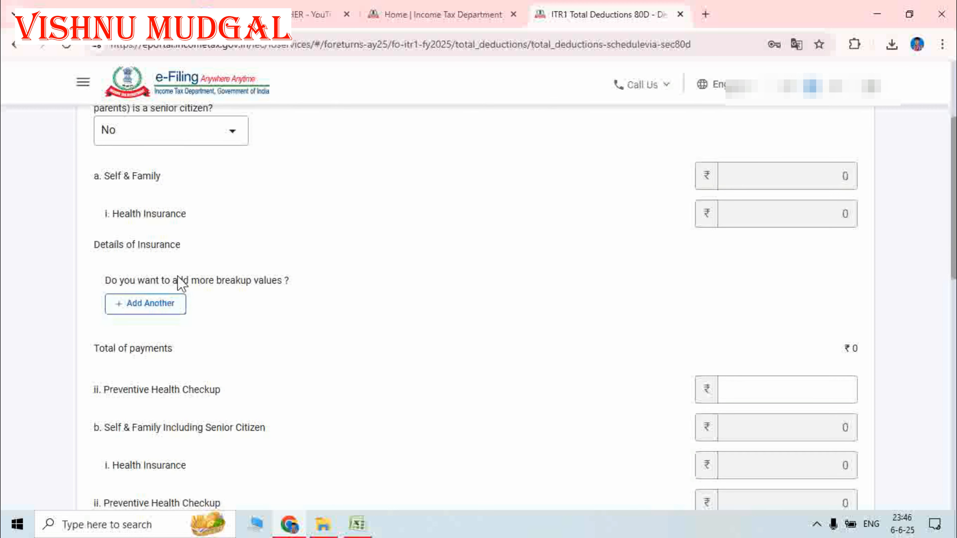
- Leave the insurance policy details unadded and save 80D with no claim
click(150, 304)
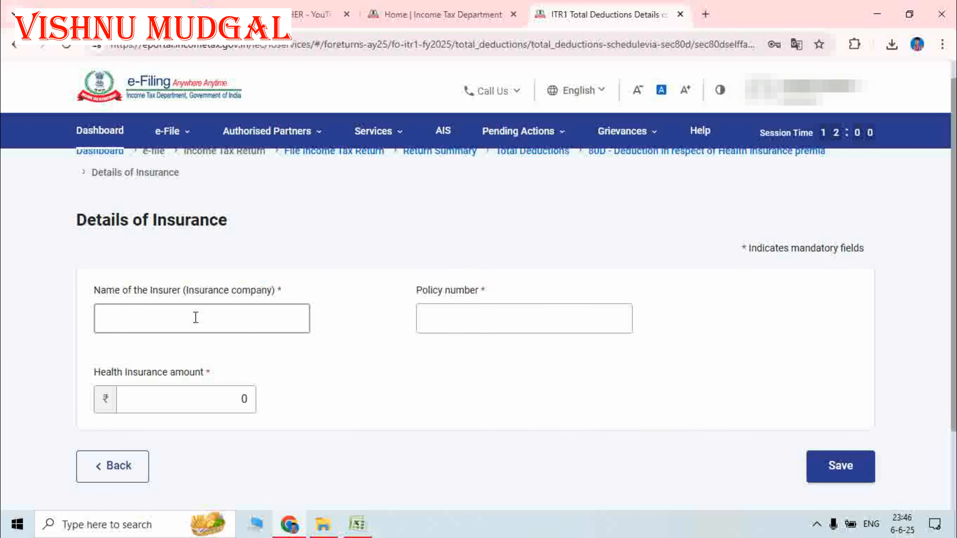
click(196, 317)
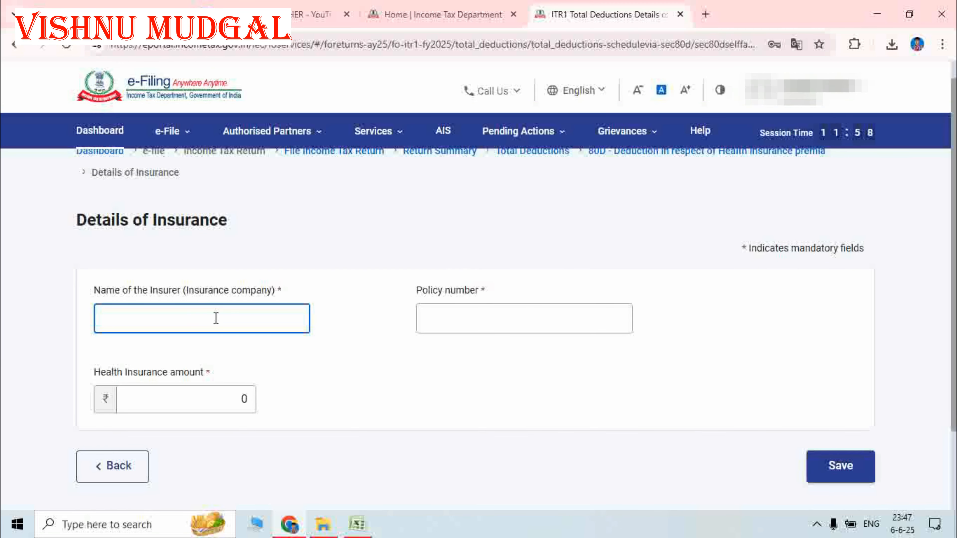
click(462, 317)
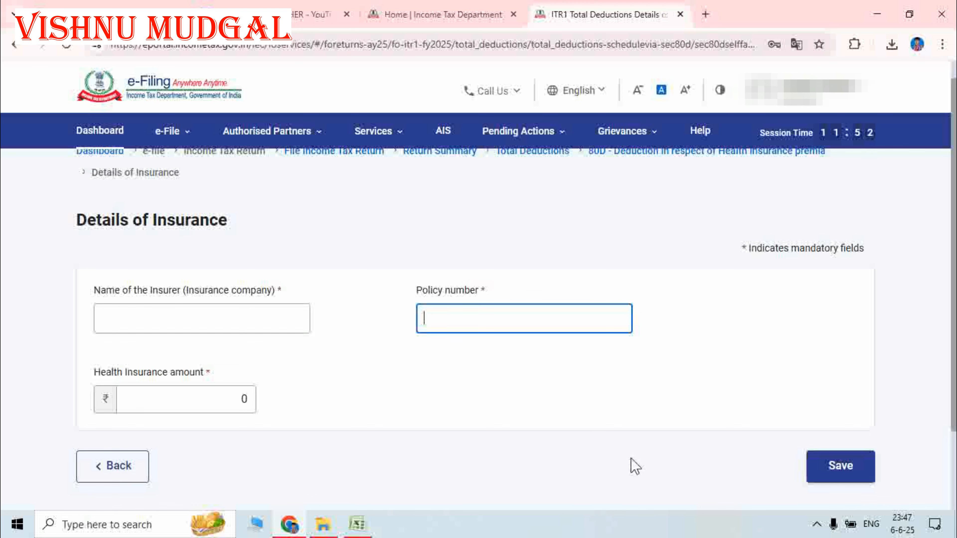
click(123, 477)
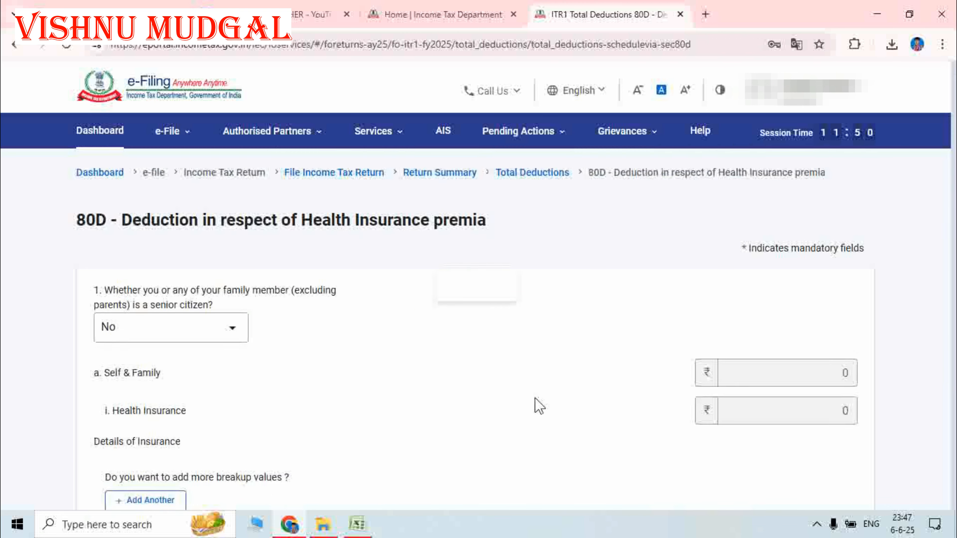
scroll(562, 380, down, 5)
scroll(566, 381, down, 8)
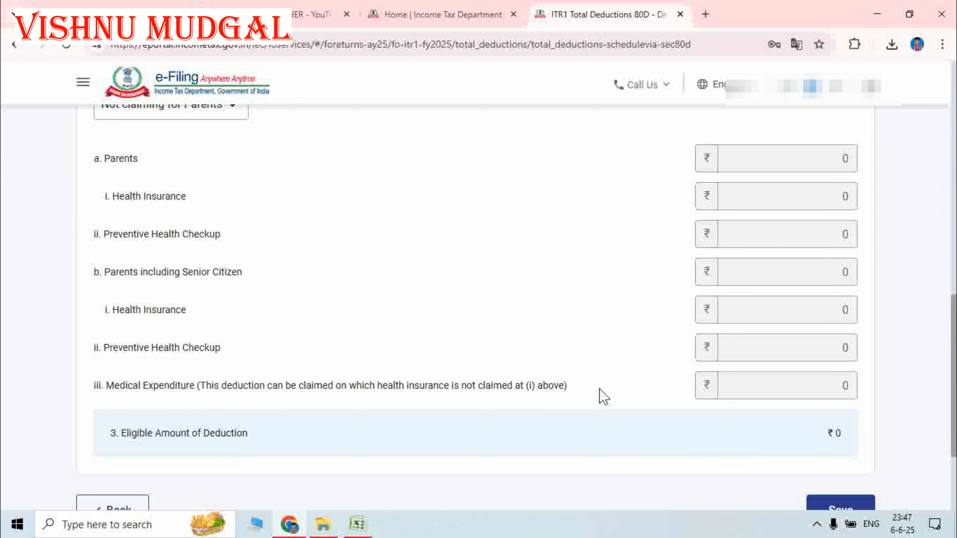
scroll(881, 502, down, 3)
click(810, 371)
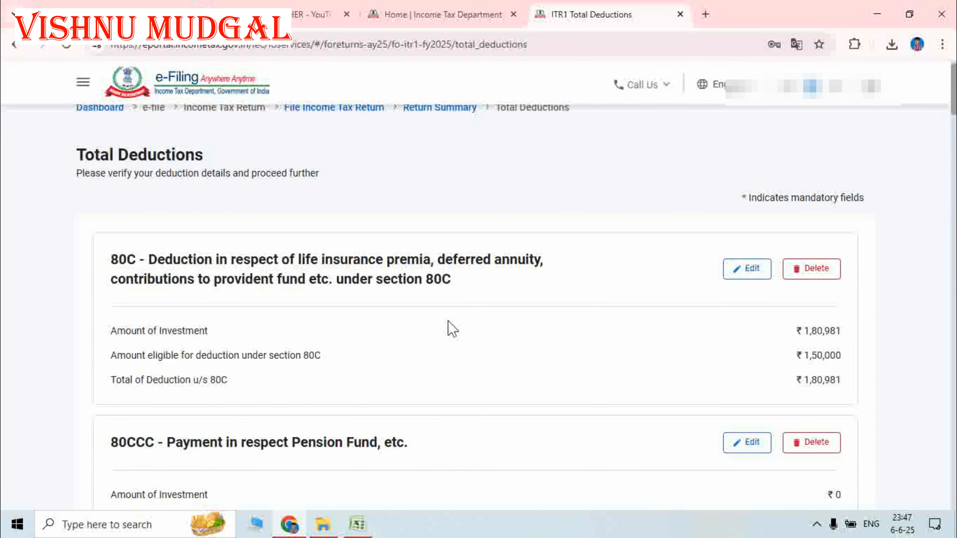
scroll(450, 328, down, 6)
scroll(451, 328, down, 8)
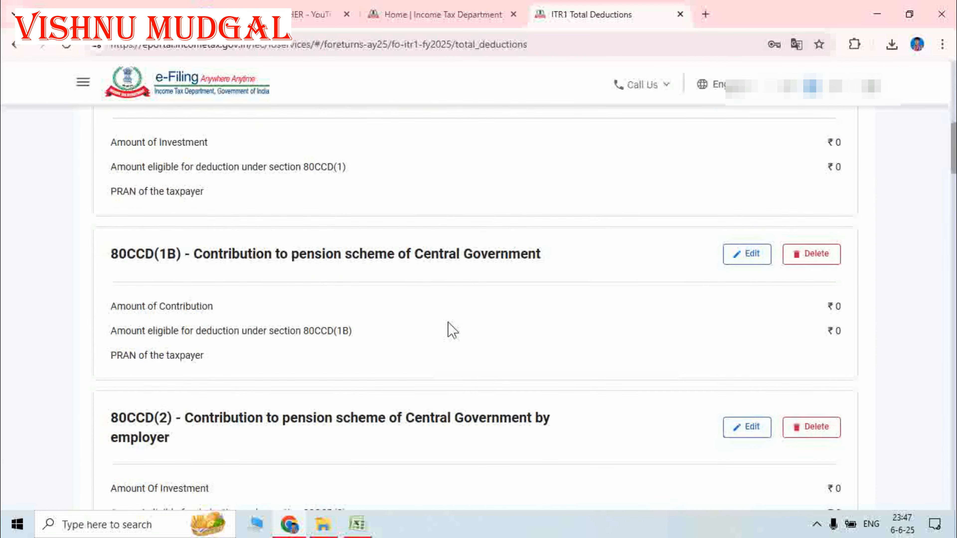
scroll(452, 330, down, 17)
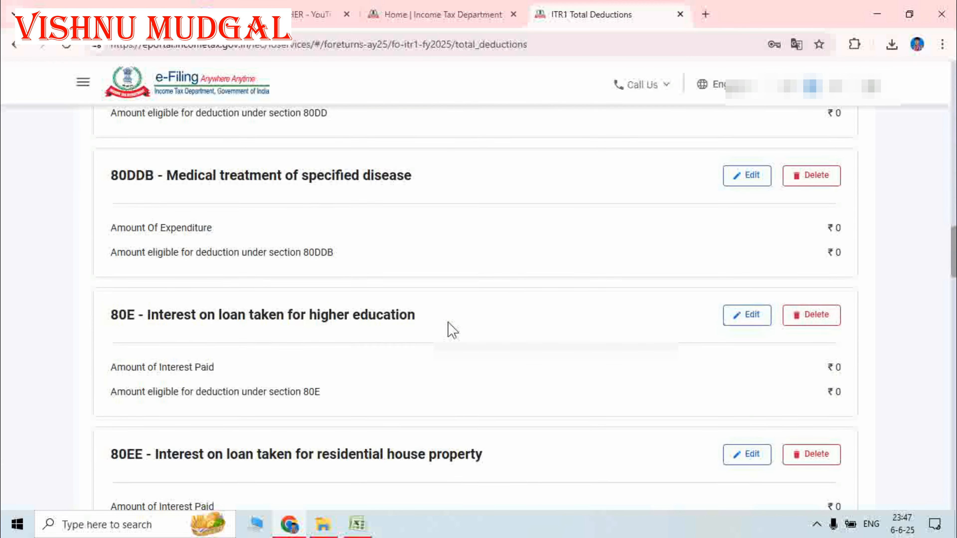
scroll(451, 327, up, 6)
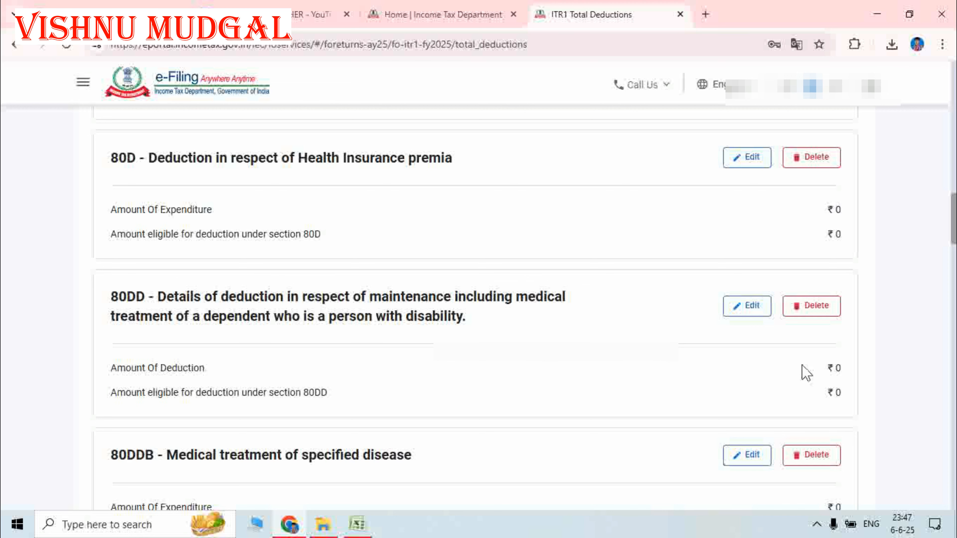
scroll(612, 399, down, 3)
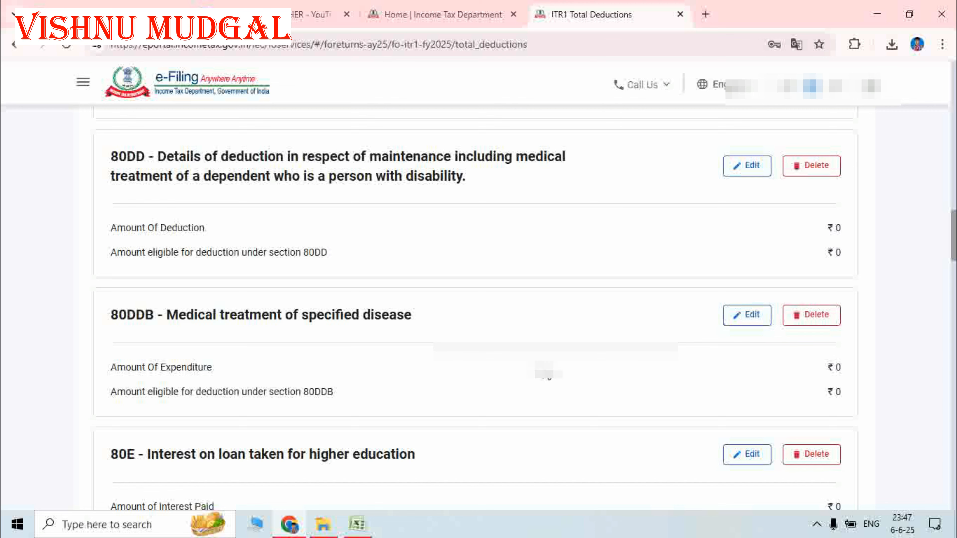
scroll(657, 362, down, 2)
scroll(657, 358, down, 2)
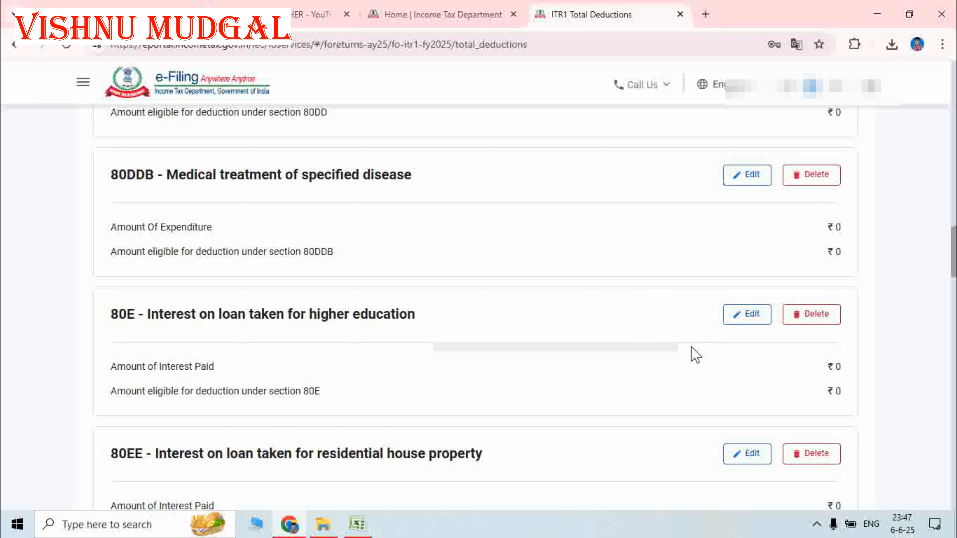
scroll(361, 327, down, 6)
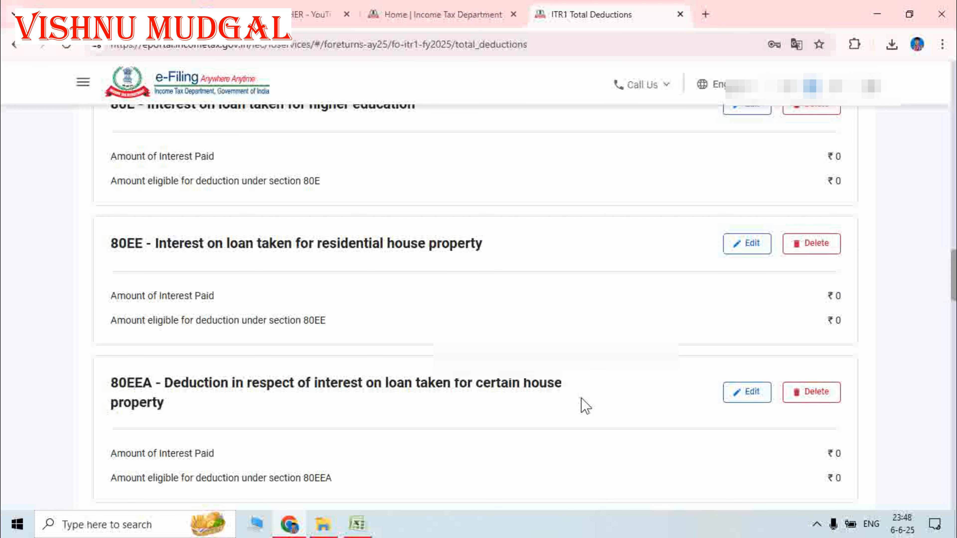
scroll(584, 403, down, 3)
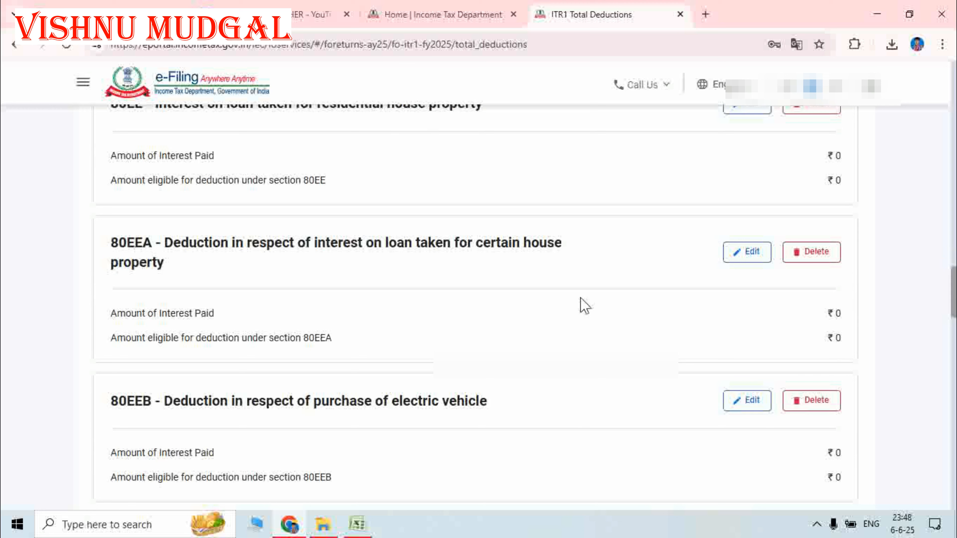
scroll(597, 430, down, 2)
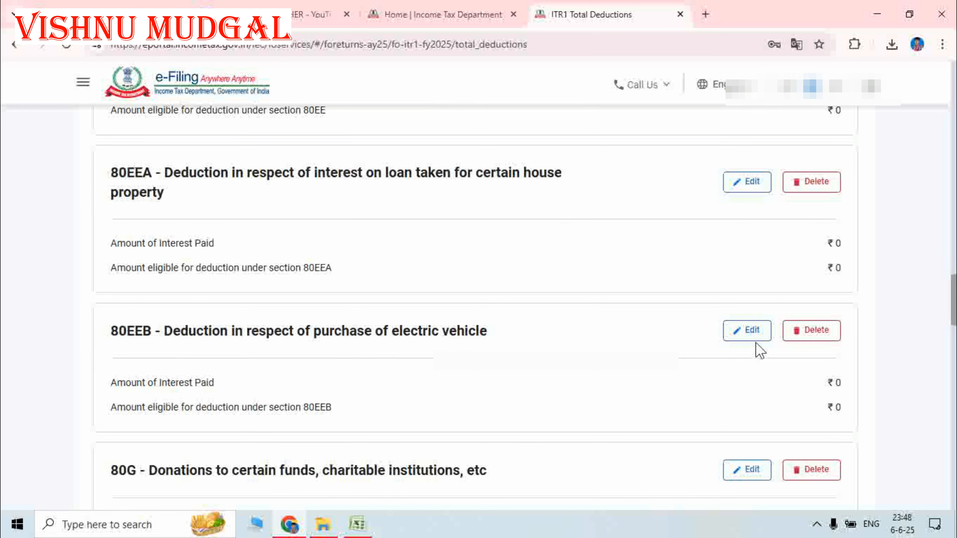
scroll(727, 349, down, 3)
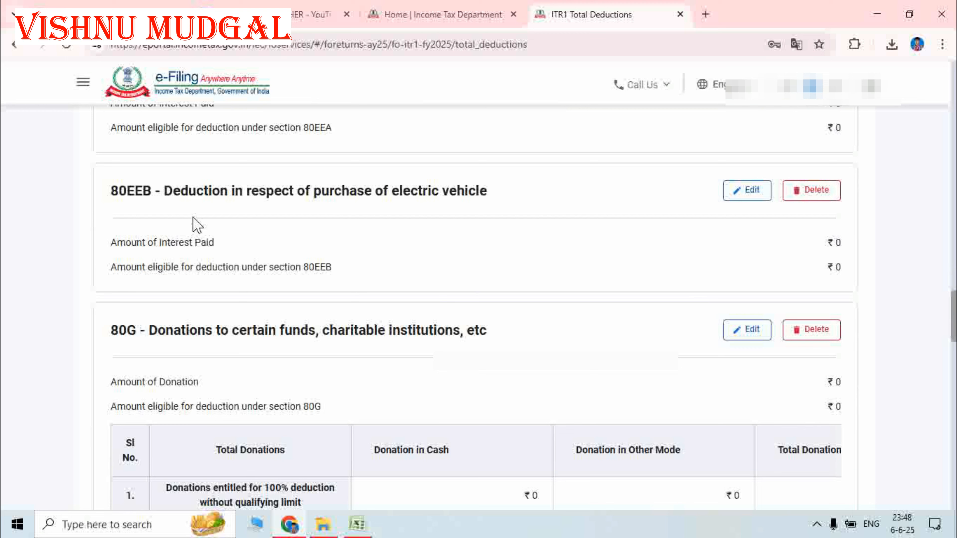
scroll(577, 325, down, 2)
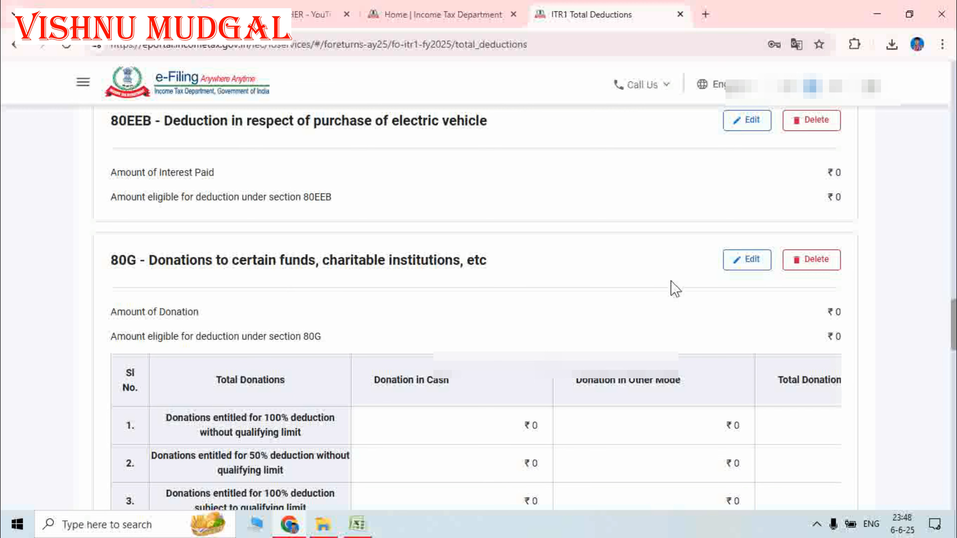
scroll(707, 294, down, 3)
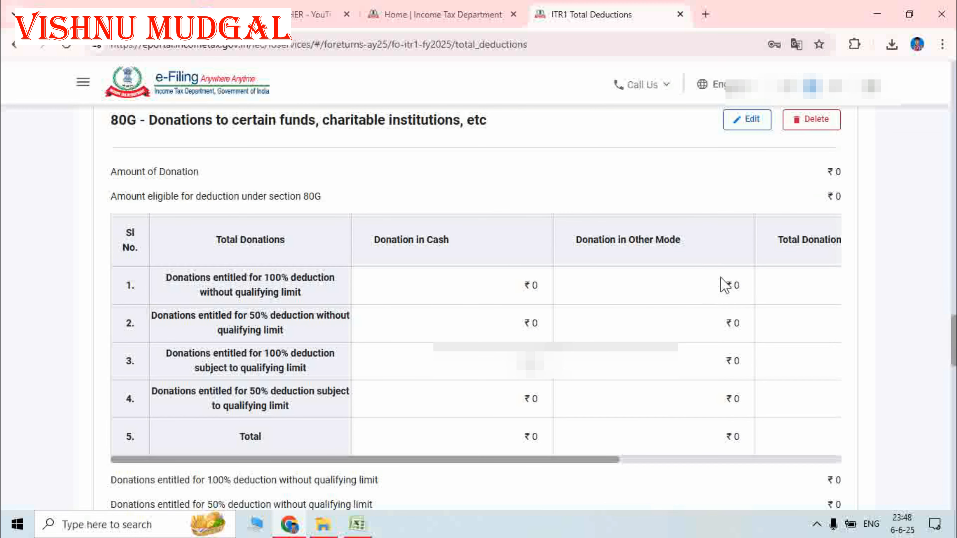
scroll(725, 285, up, 3)
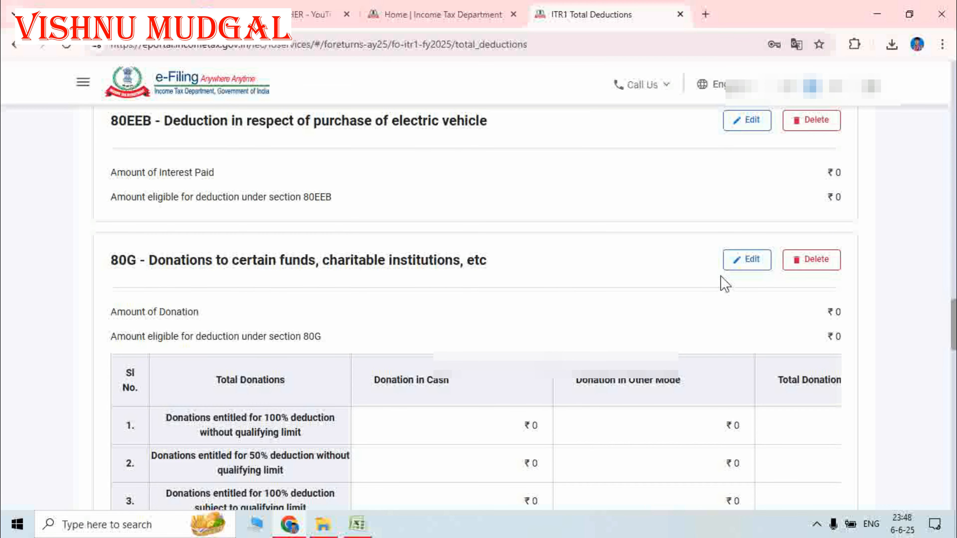
click(738, 267)
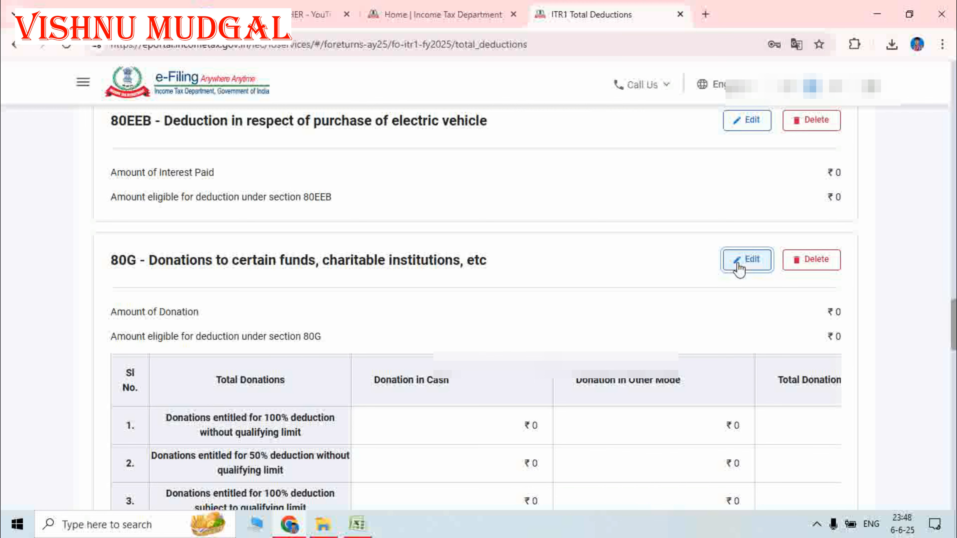
scroll(693, 345, down, 5)
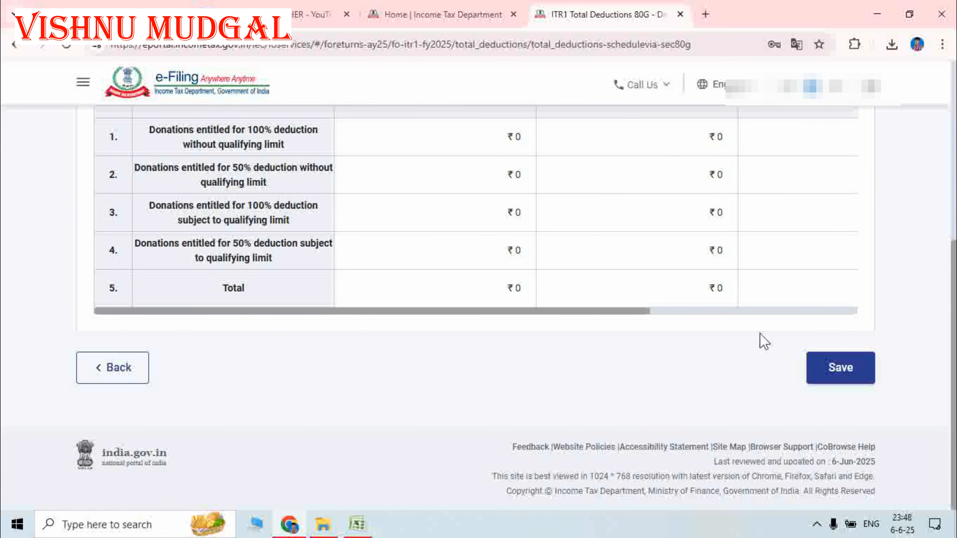
scroll(759, 342, up, 5)
scroll(718, 379, down, 2)
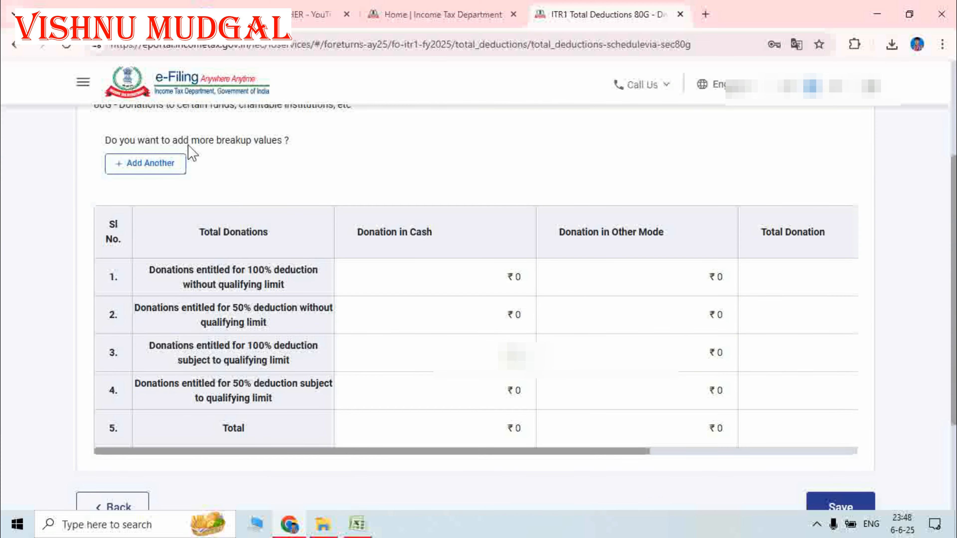
click(149, 165)
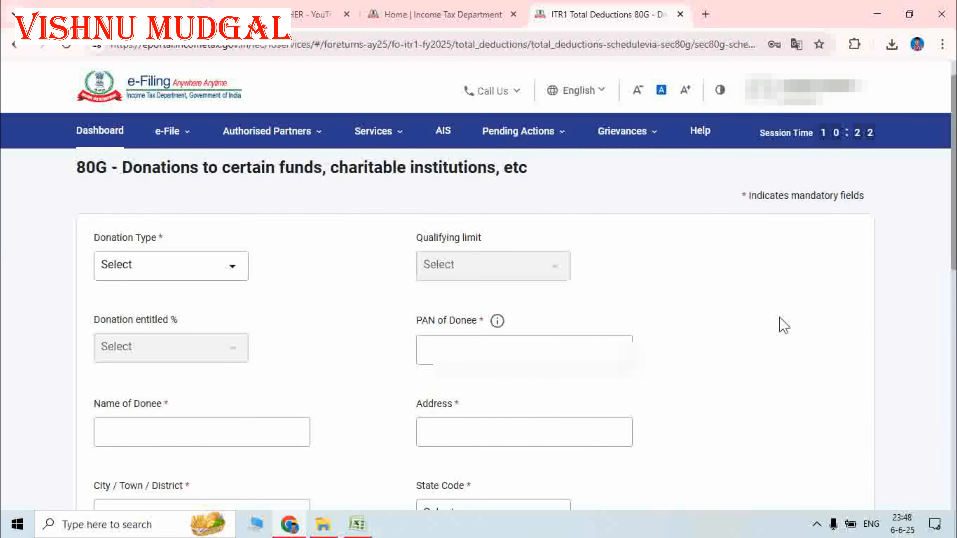
scroll(739, 306, down, 4)
scroll(332, 338, up, 3)
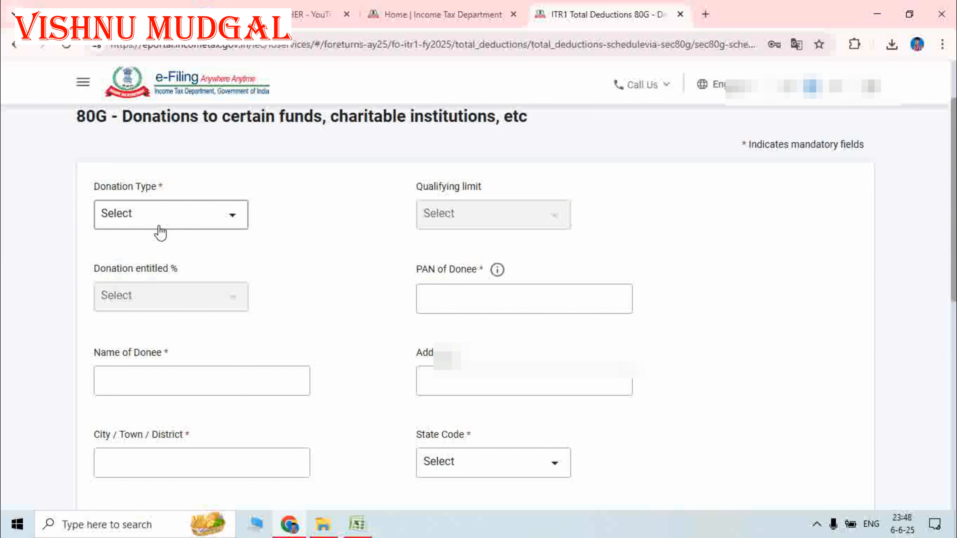
click(156, 227)
click(204, 281)
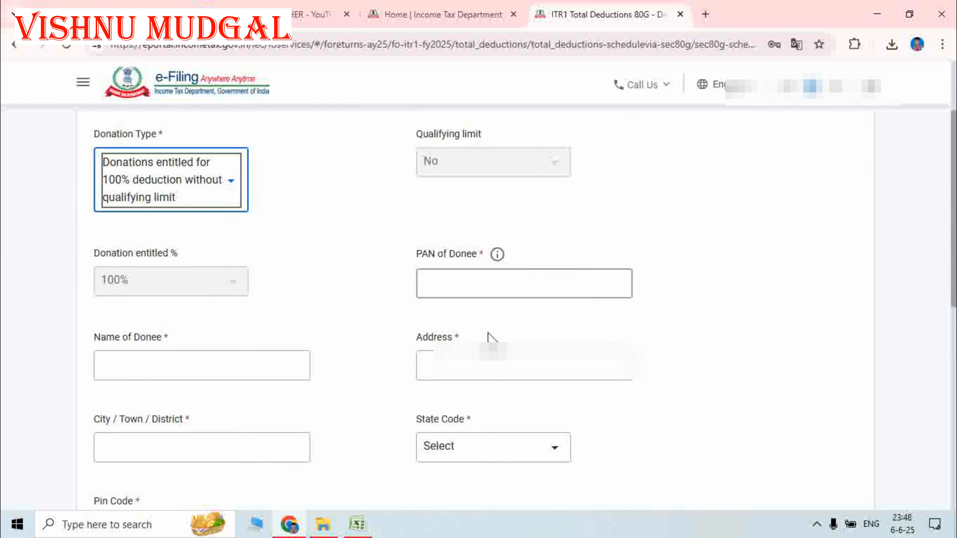
scroll(546, 335, down, 10)
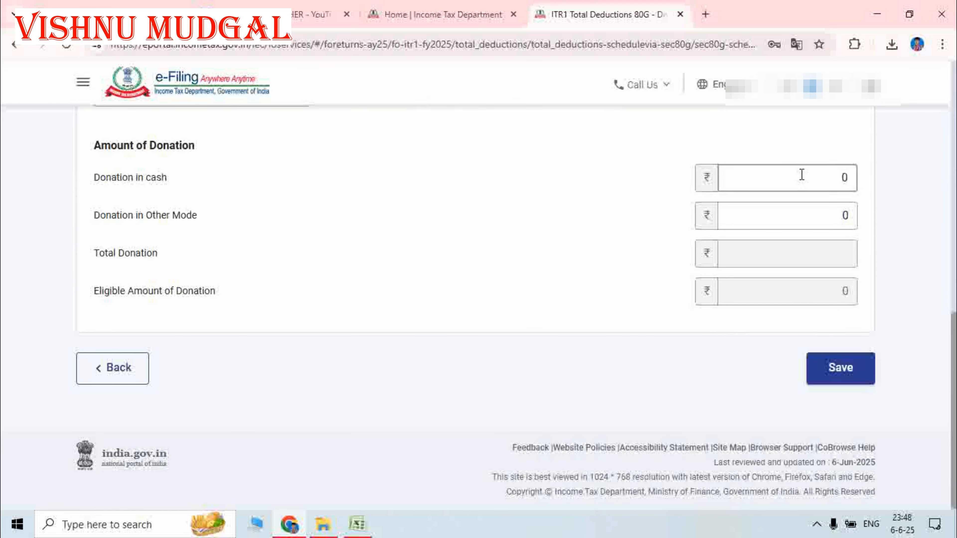
click(786, 181)
double_click(854, 177)
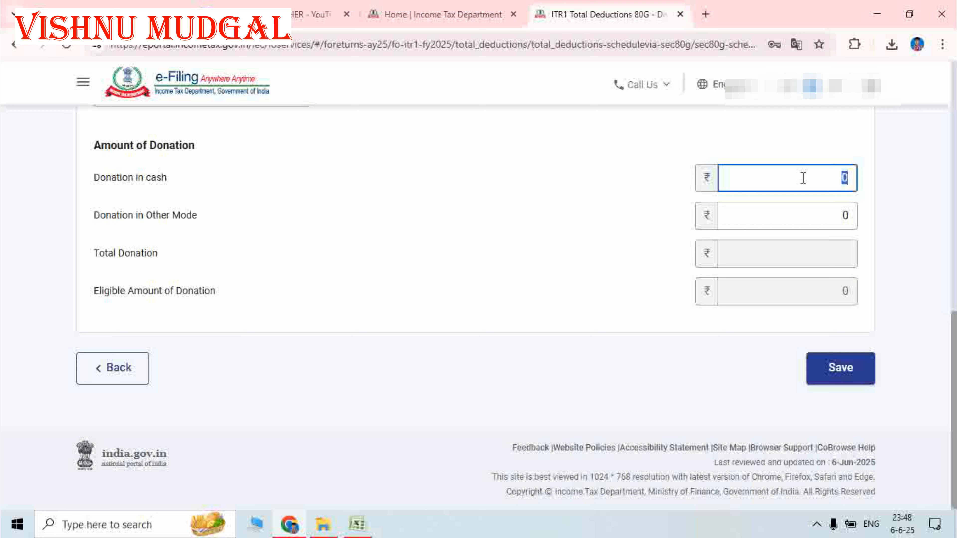
click(683, 197)
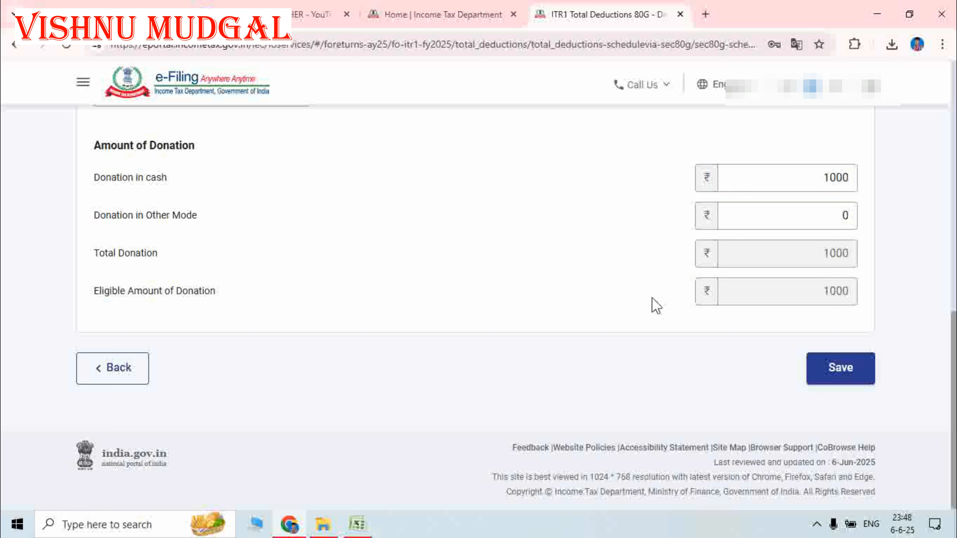
drag(851, 180, 806, 184)
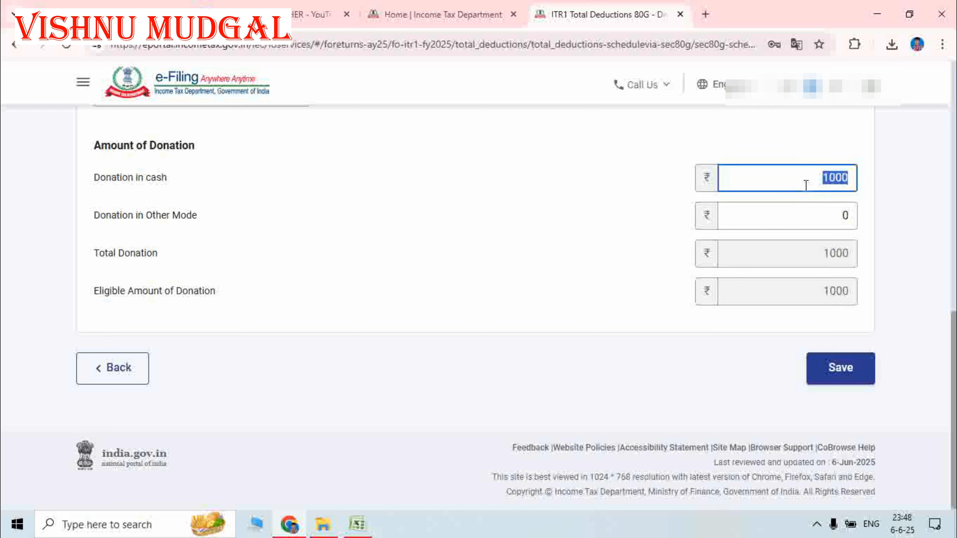
text(2)
click(614, 213)
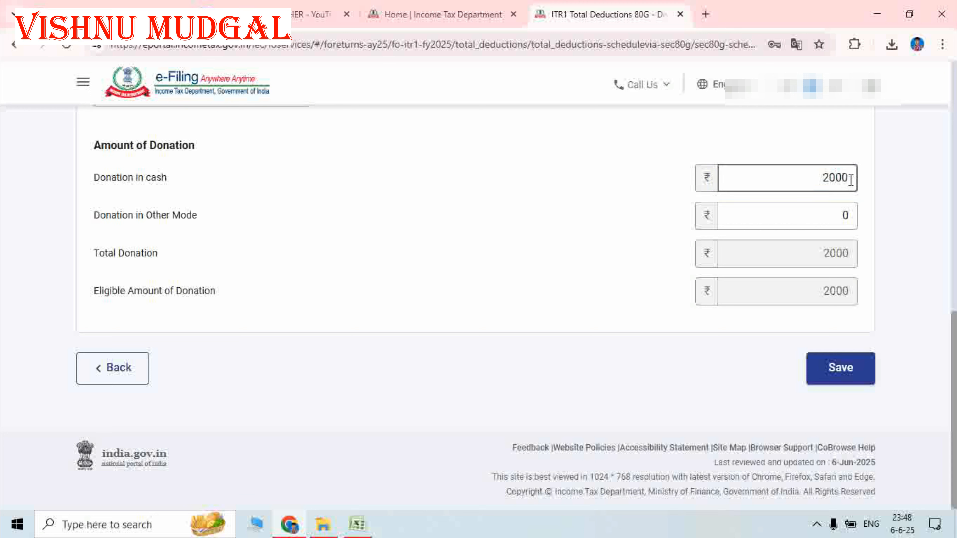
drag(849, 178, 822, 182)
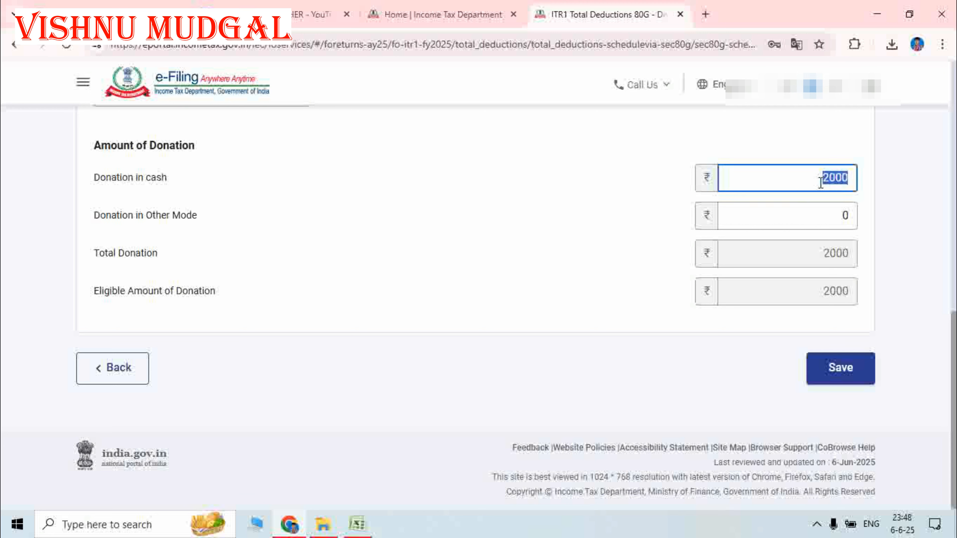
click(635, 200)
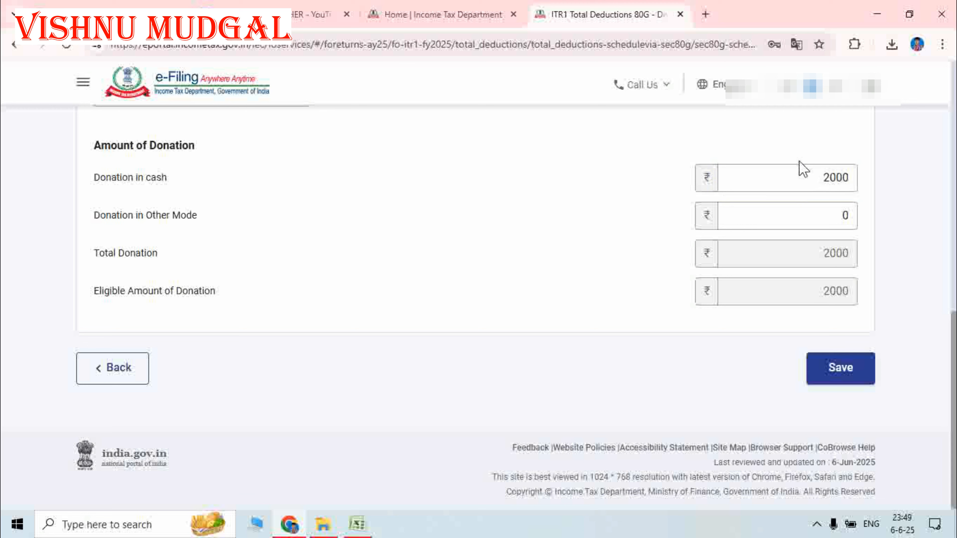
click(850, 178)
drag(848, 177, 813, 179)
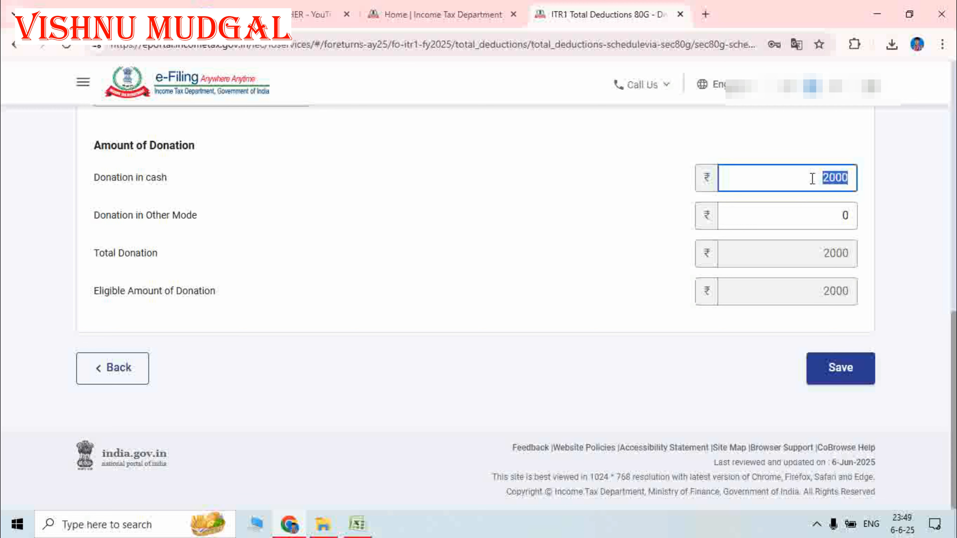
text(25000)
key(BackSpace)
click(580, 194)
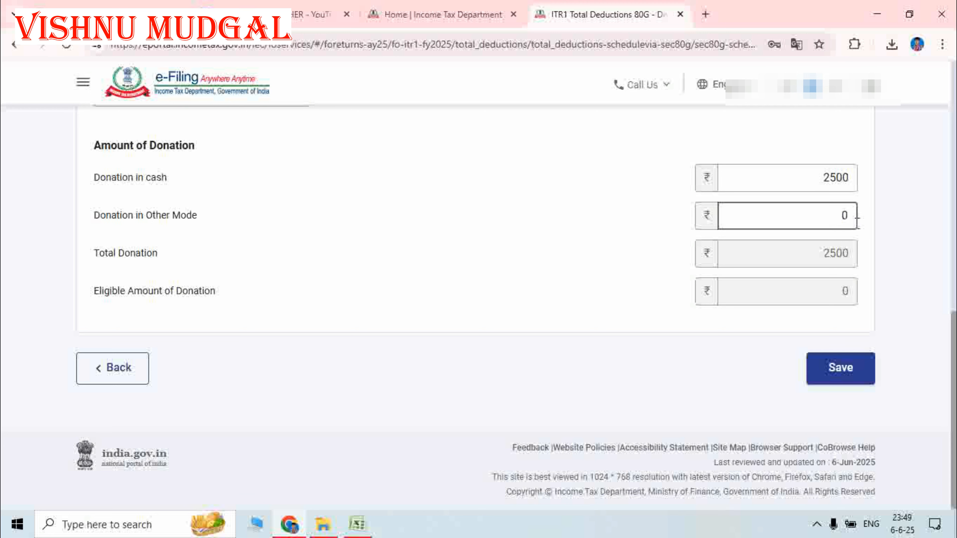
click(833, 218)
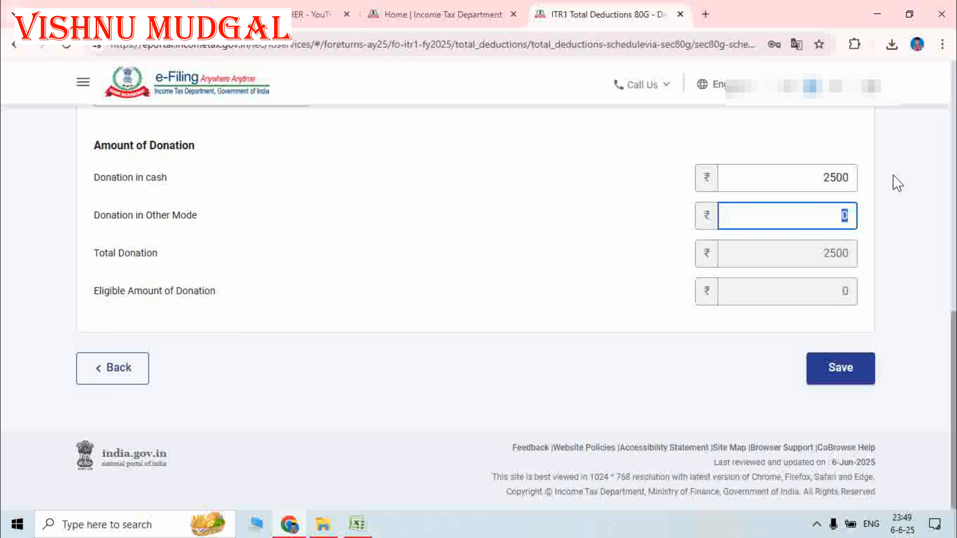
click(849, 178)
text(0)
click(628, 210)
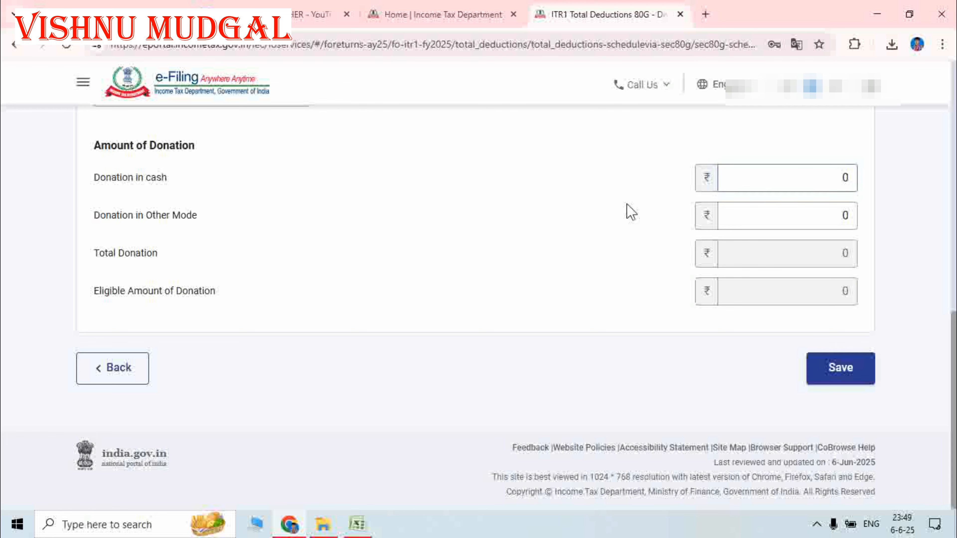
- Abandon the empty 80G donation entry after its validation errors and save 80G with all categories at ₹0
scroll(437, 323, up, 1)
scroll(439, 322, up, 12)
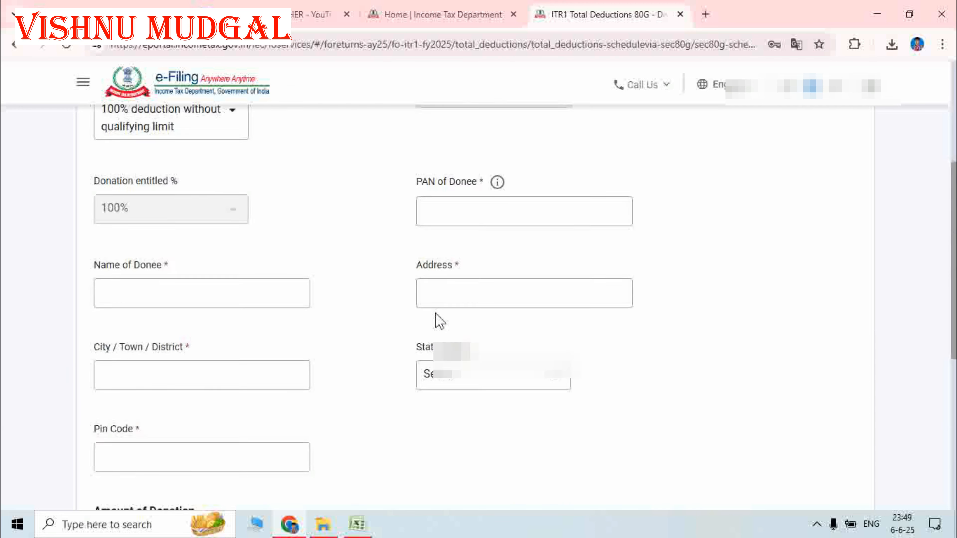
scroll(439, 322, down, 11)
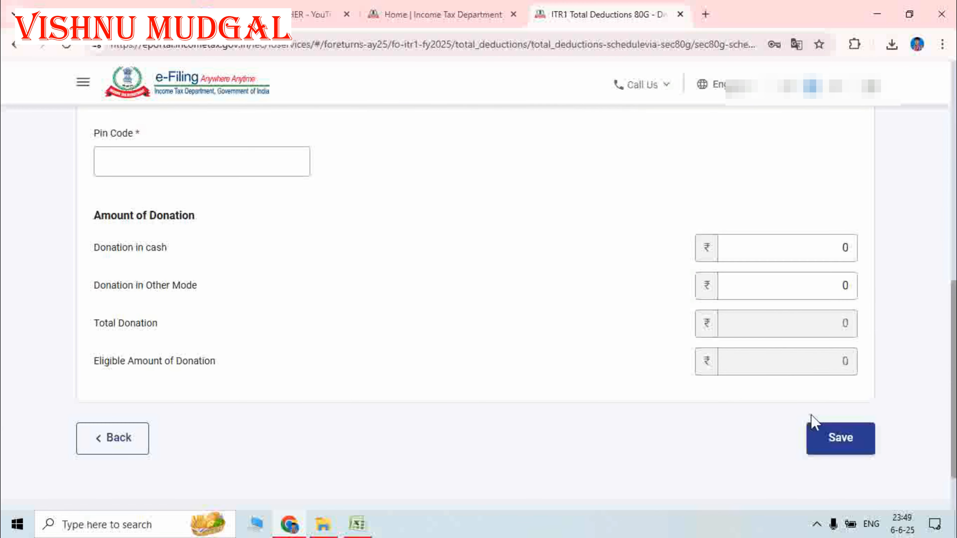
click(840, 439)
scroll(267, 370, down, 5)
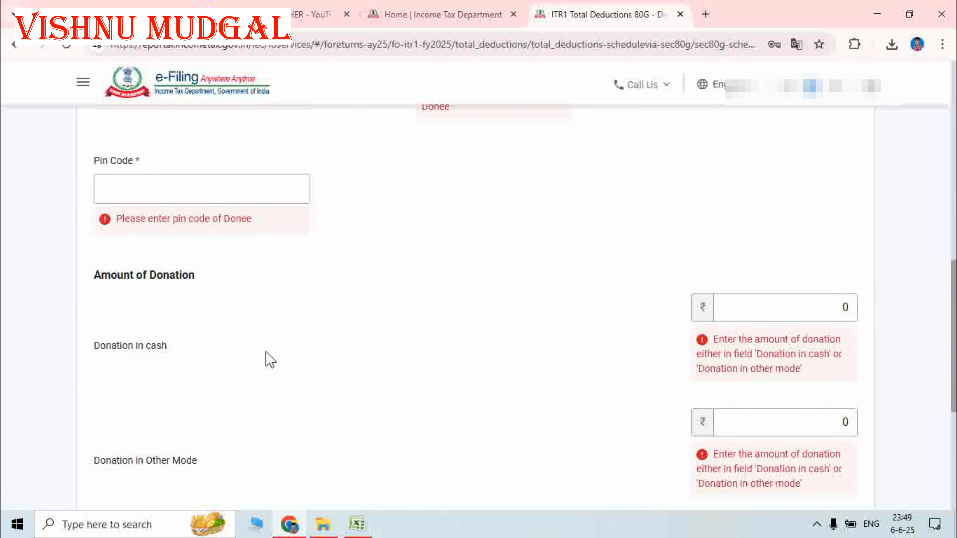
scroll(236, 348, down, 5)
click(118, 442)
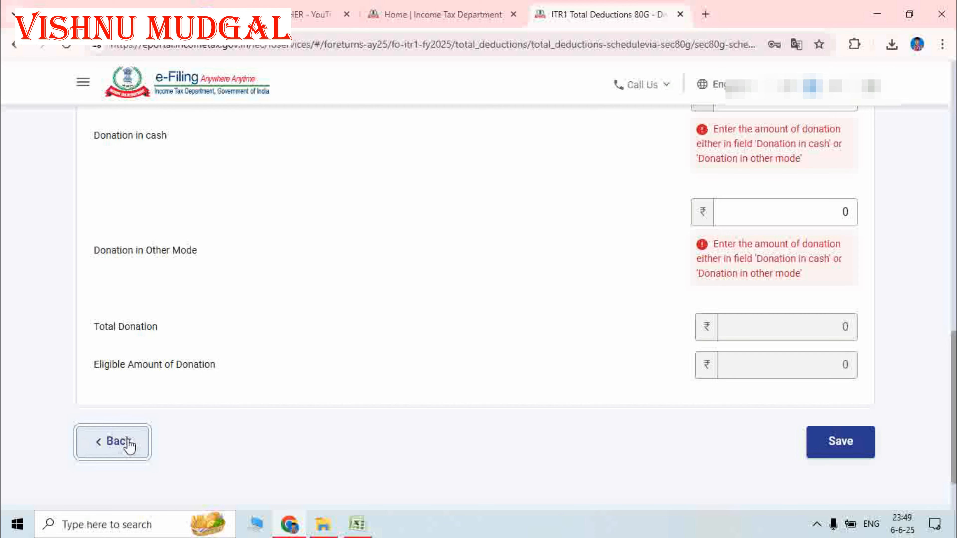
scroll(735, 351, down, 8)
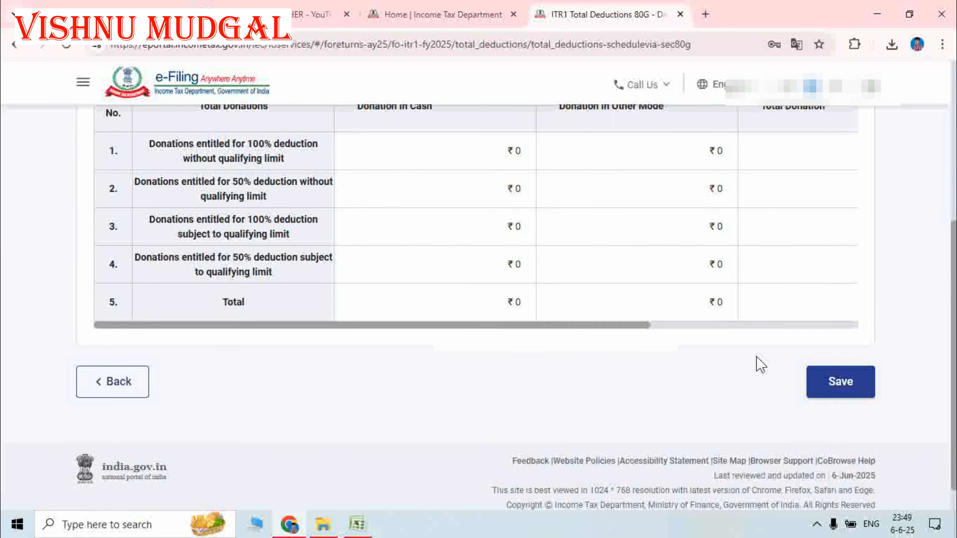
click(840, 368)
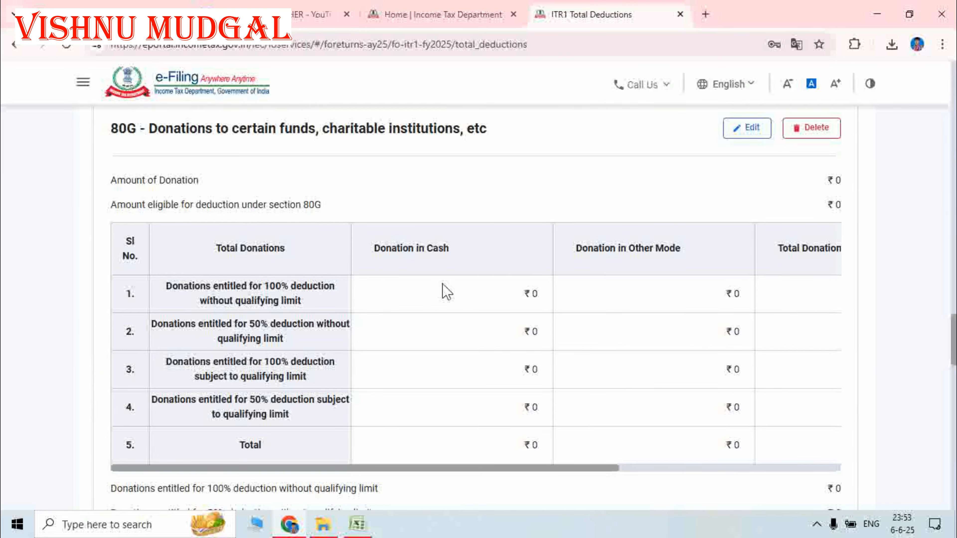
- Continue the session on the timeout dialog and scroll past 80GGA and 80GGC to the 80TTA card
scroll(445, 292, down, 6)
scroll(427, 307, down, 2)
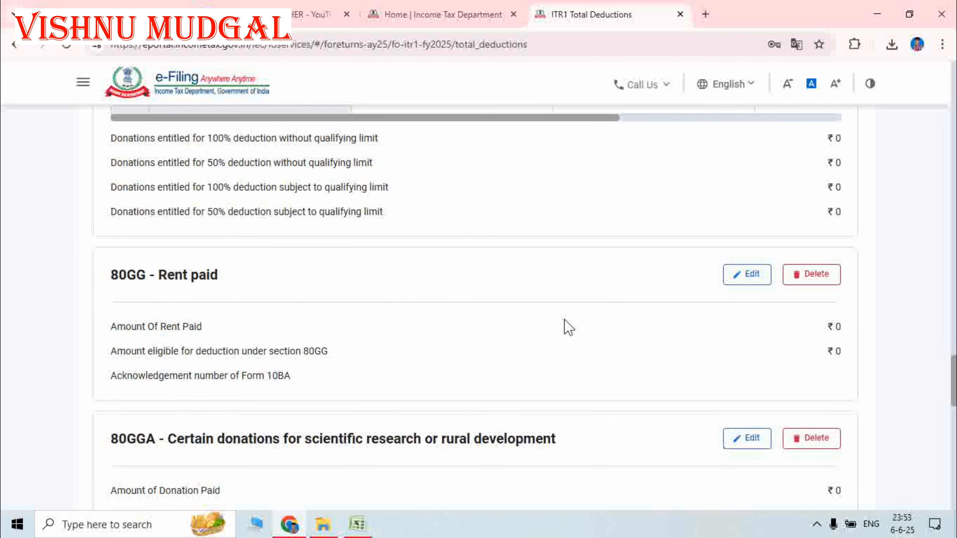
scroll(567, 326, down, 2)
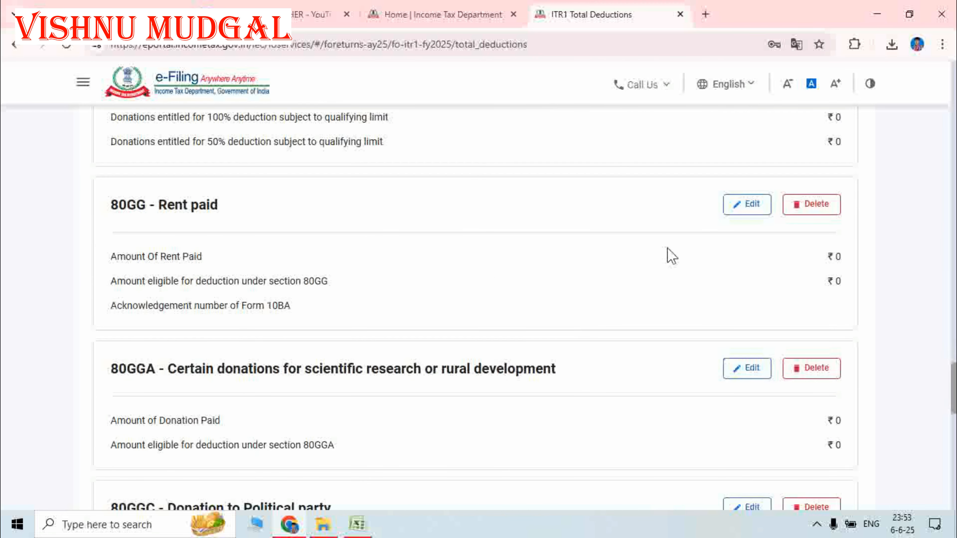
scroll(457, 269, down, 3)
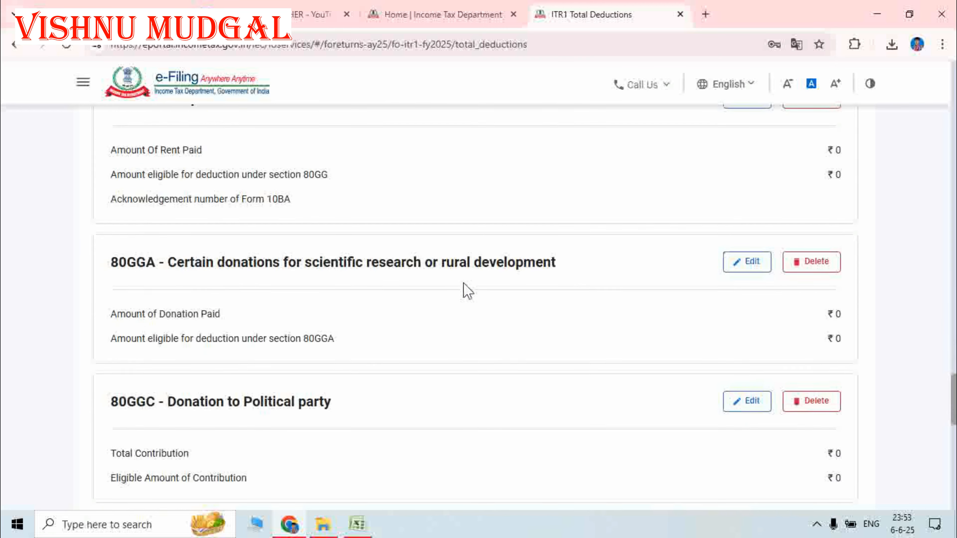
scroll(467, 290, down, 1)
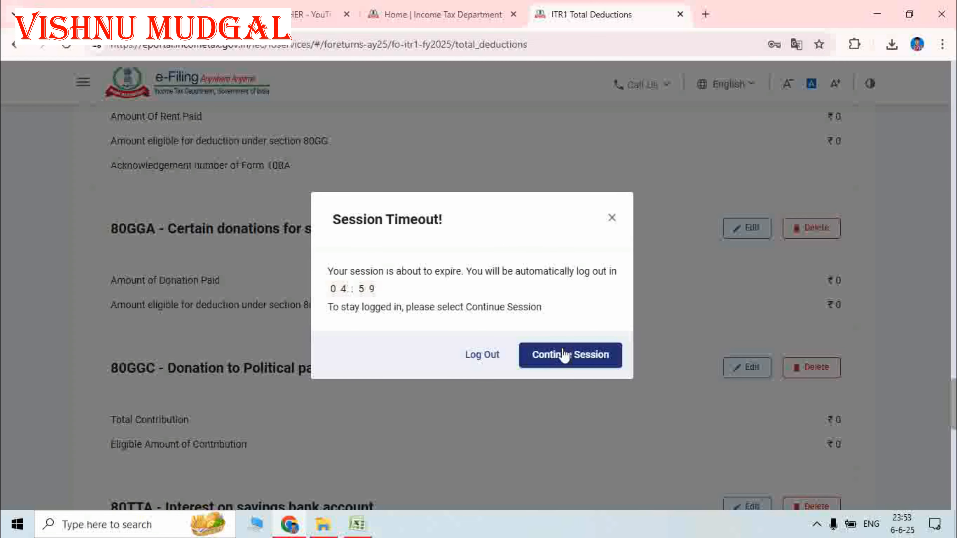
click(561, 356)
scroll(437, 407, down, 3)
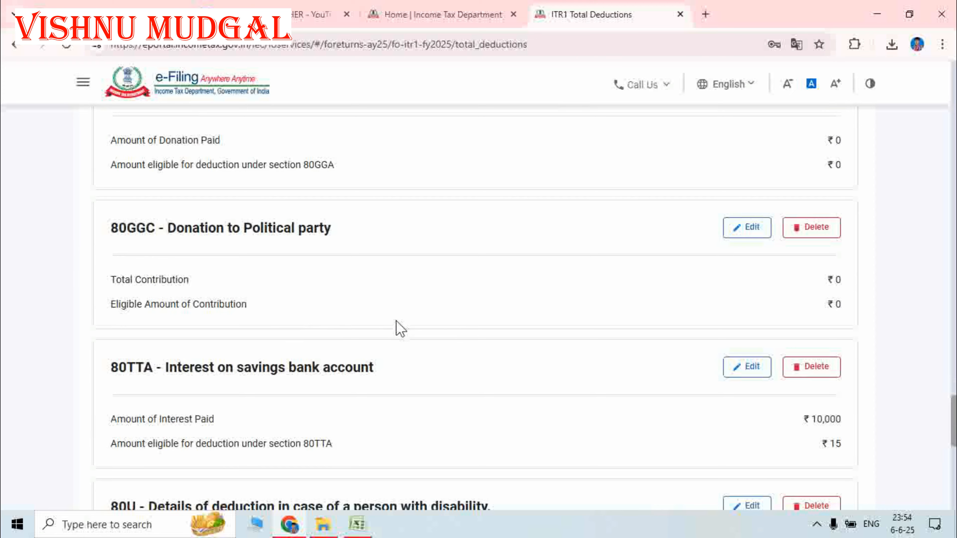
scroll(400, 329, down, 3)
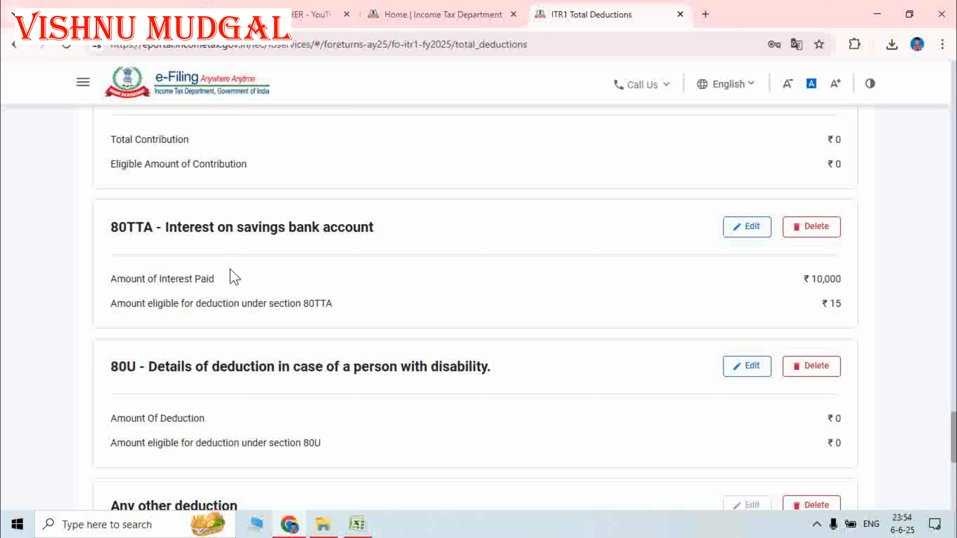
- Replace the 80TTA interest paid of 10000 with 15 and save
click(751, 231)
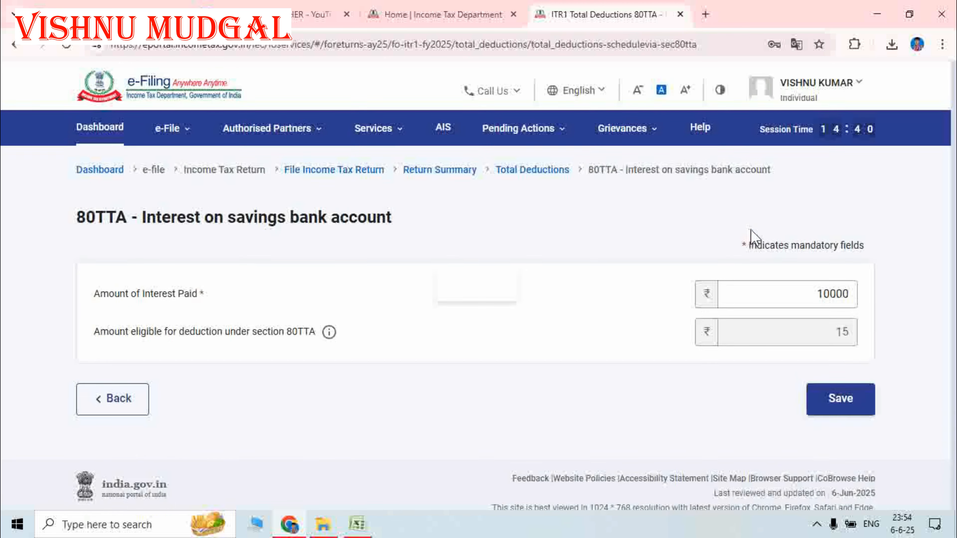
scroll(753, 240, down, 1)
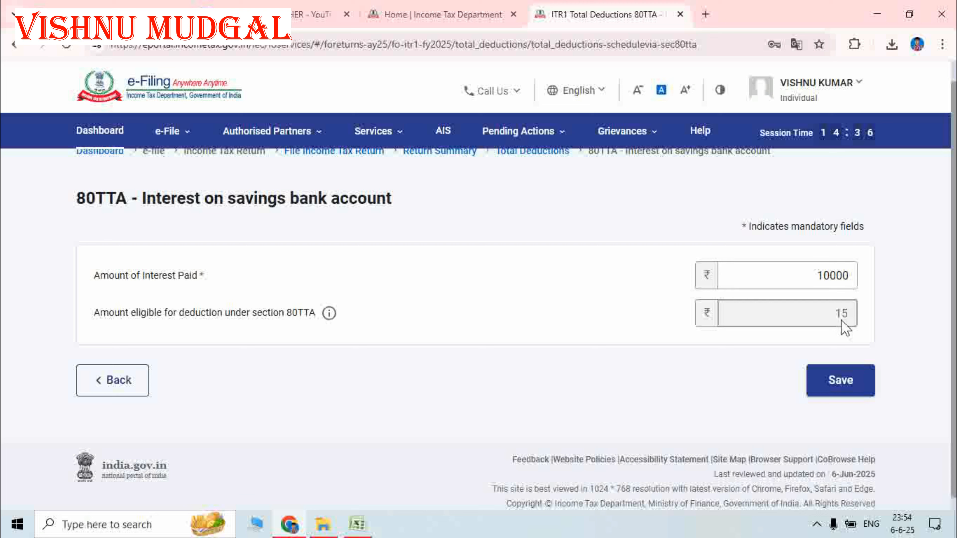
mouse_move(328, 316)
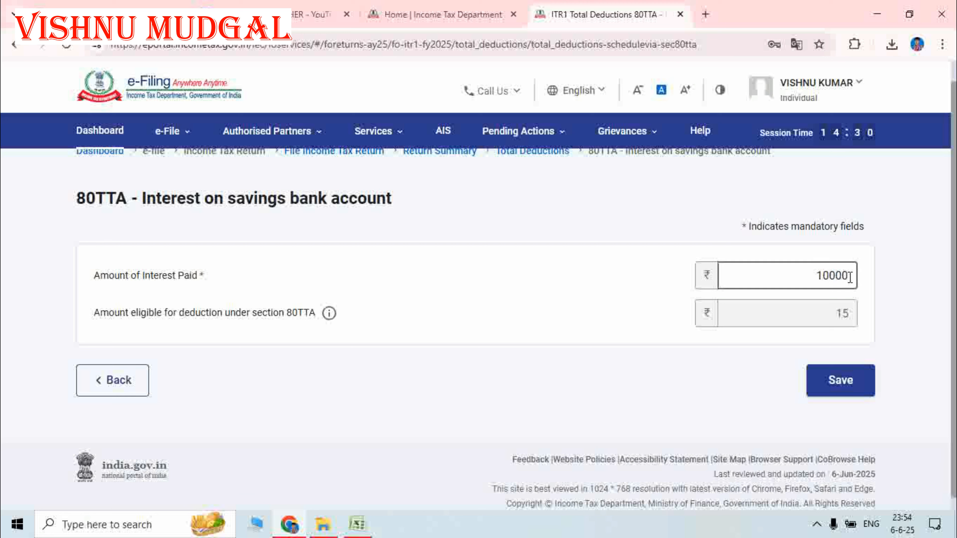
drag(848, 275, 811, 275)
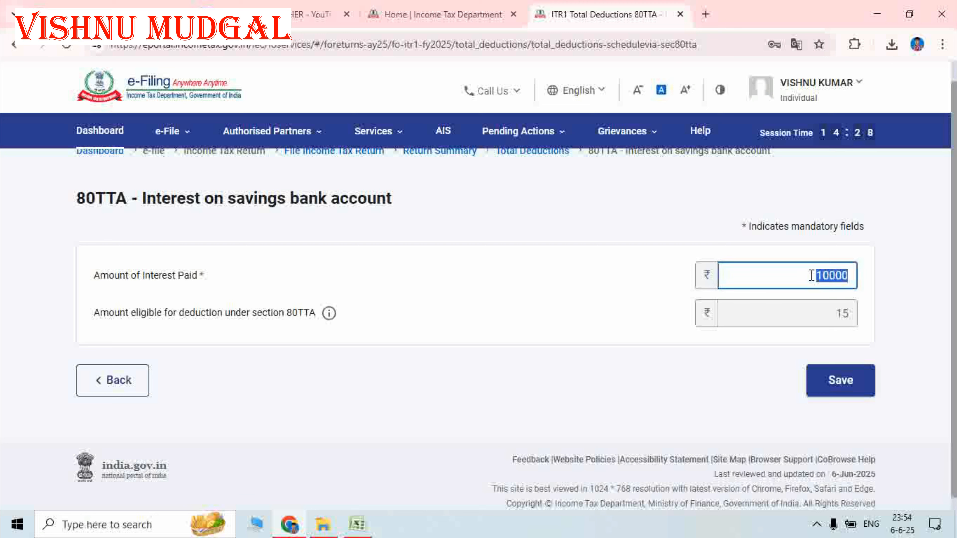
text(0)
text(5)
click(843, 381)
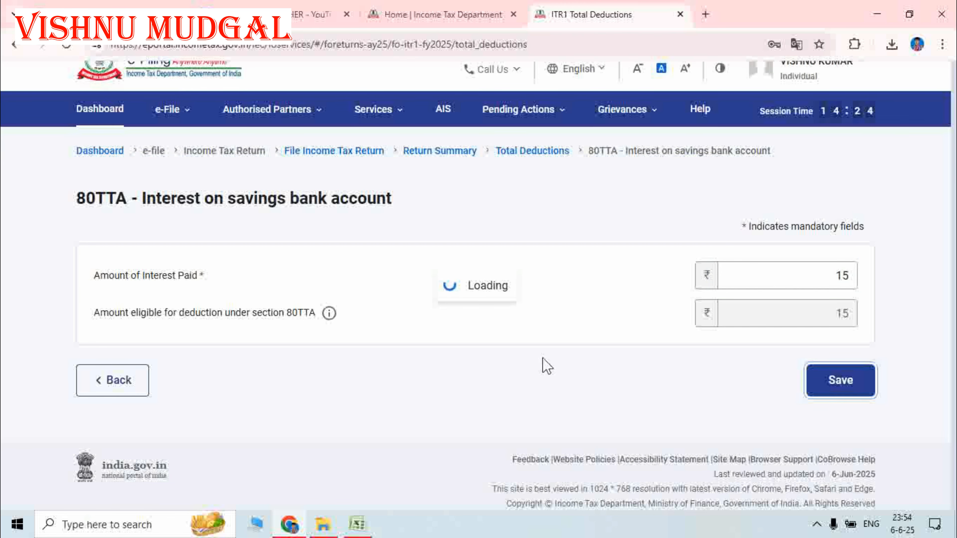
scroll(484, 346, down, 8)
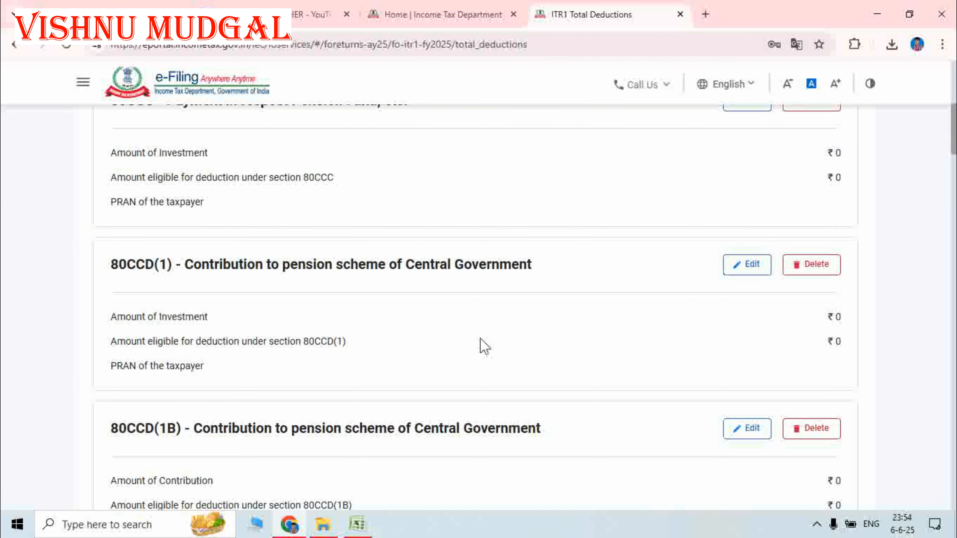
scroll(484, 346, down, 15)
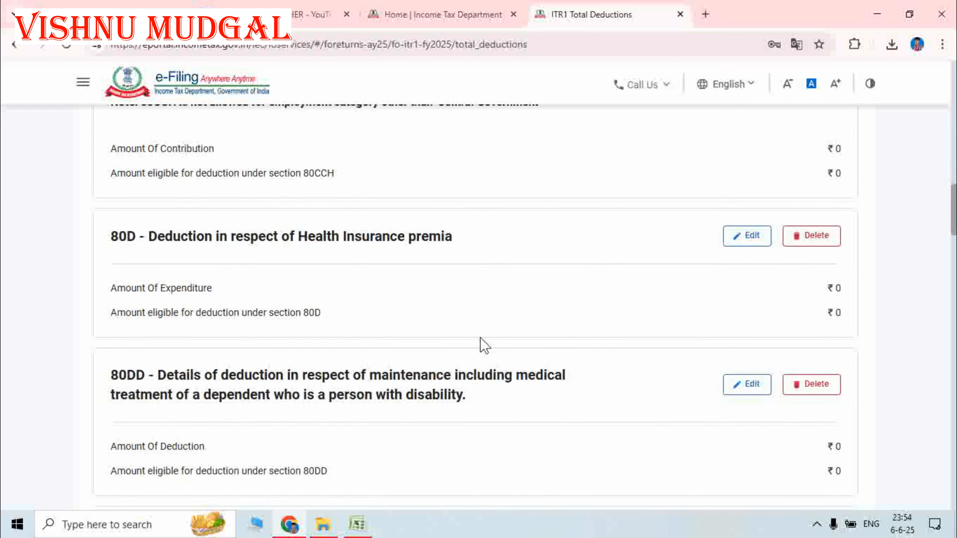
scroll(484, 346, down, 10)
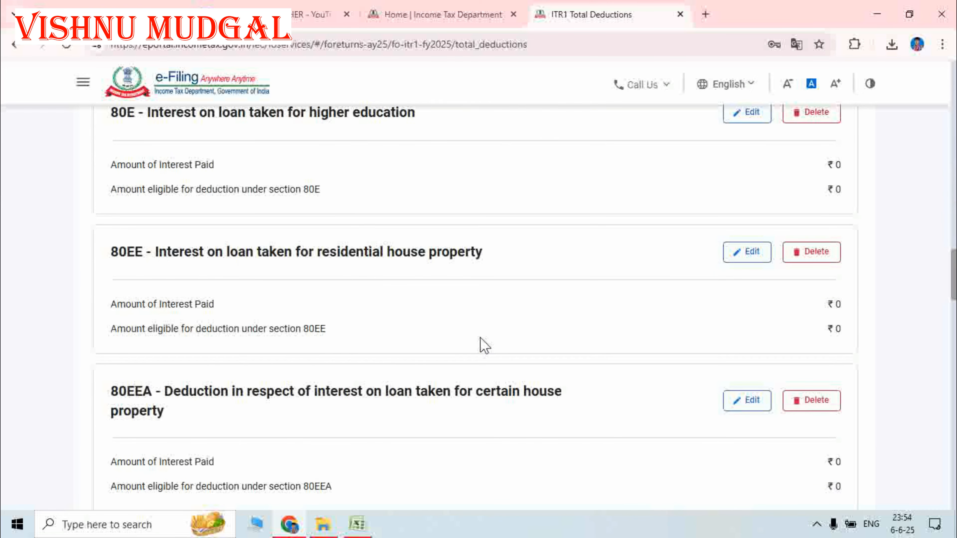
scroll(484, 347, down, 20)
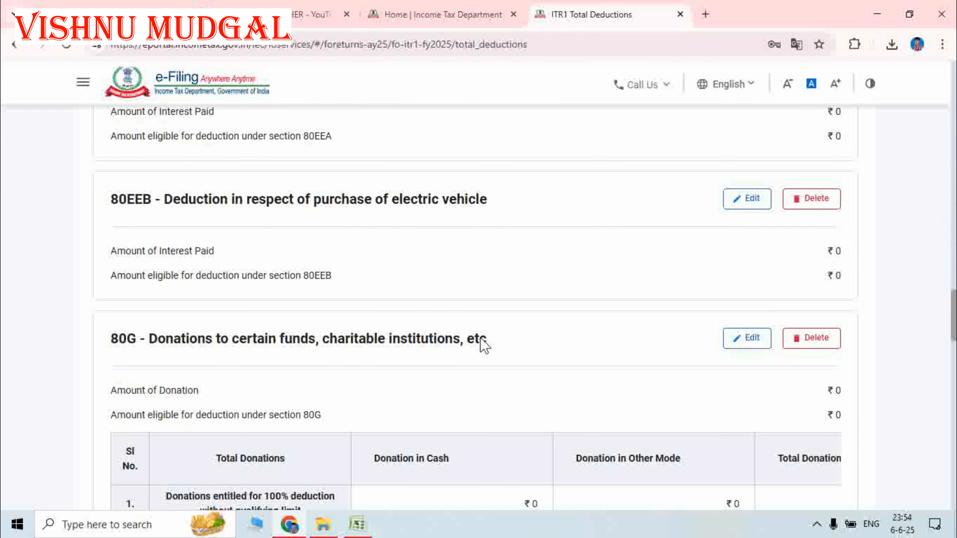
scroll(485, 346, down, 4)
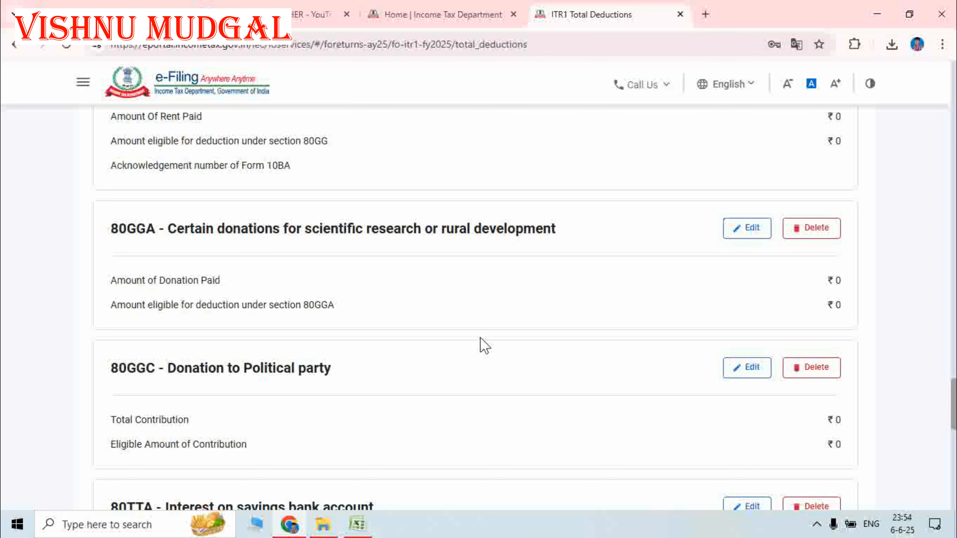
scroll(485, 347, down, 10)
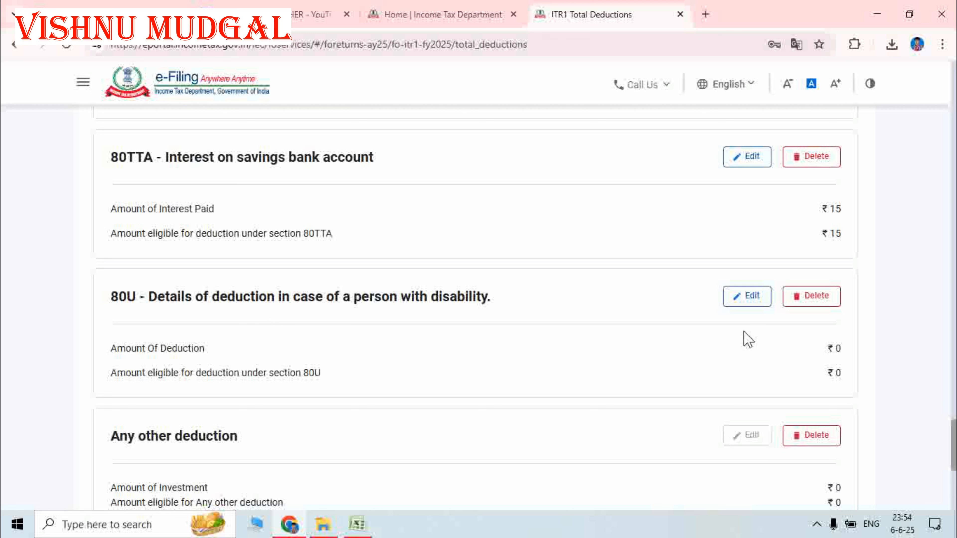
scroll(444, 372, down, 5)
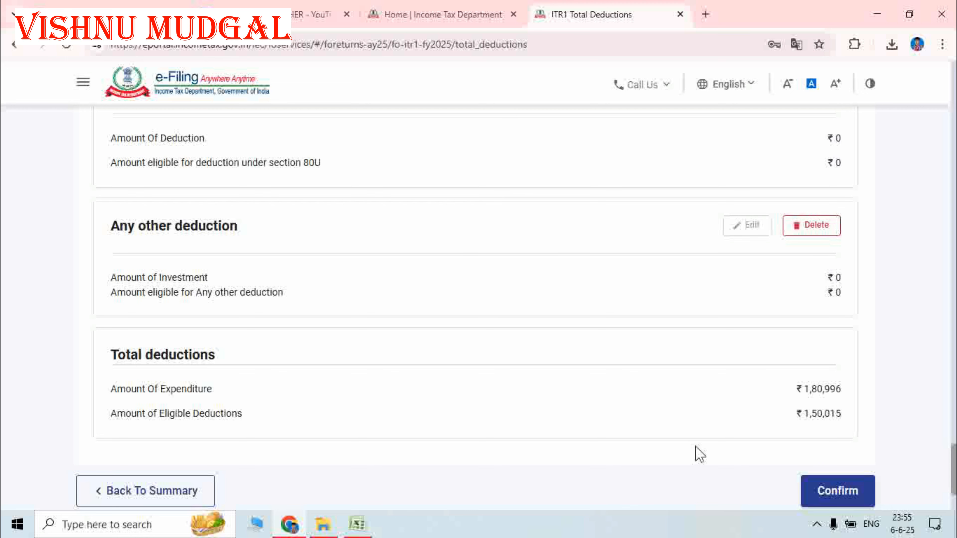
- Confirm deductions of ₹1,50,015, then review Schedule TDS1 and confirm Tax Paid of ₹34,530
click(844, 500)
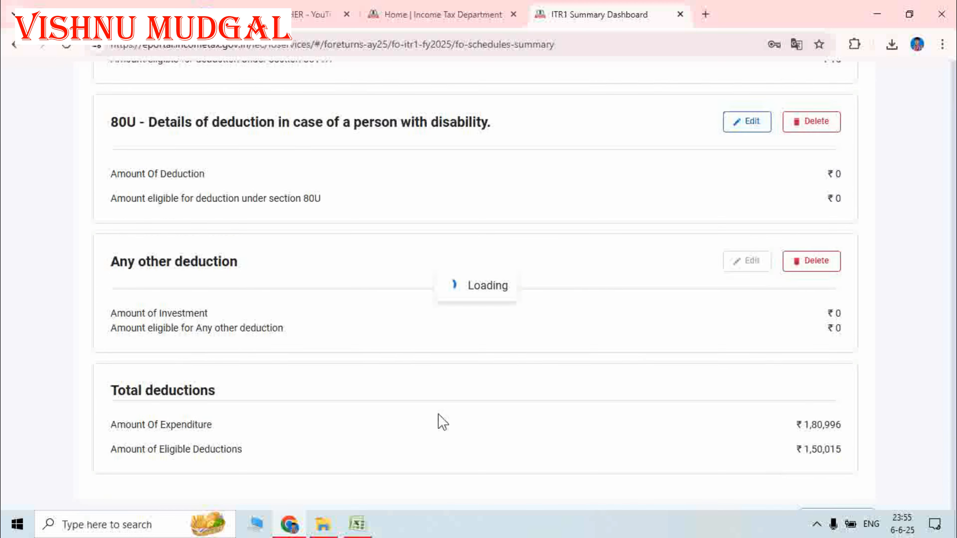
scroll(528, 351, up, 3)
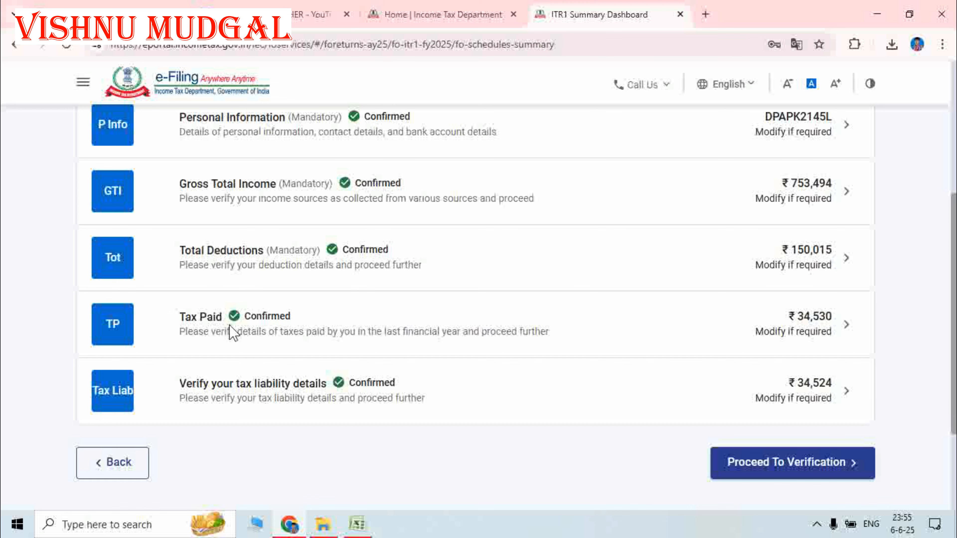
click(641, 335)
scroll(354, 334, up, 5)
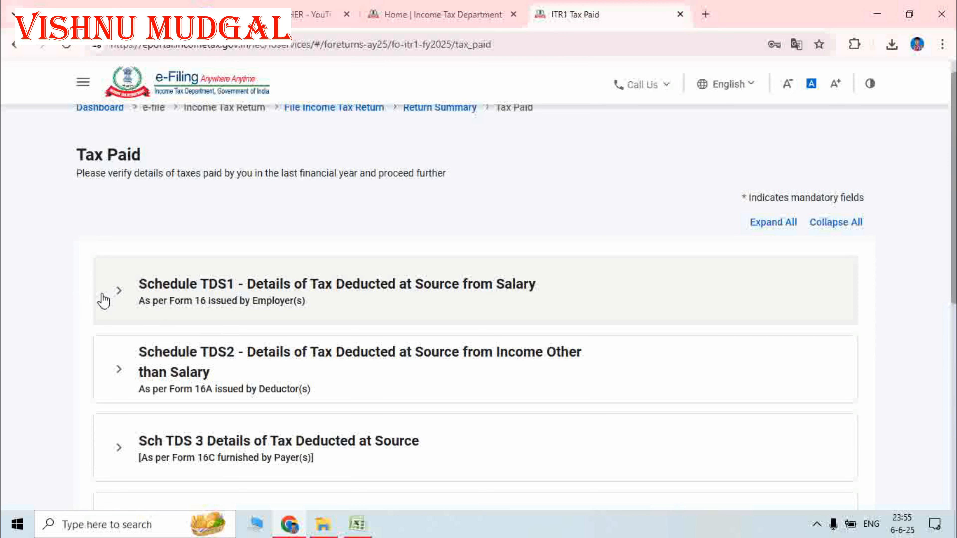
click(120, 293)
scroll(546, 351, down, 8)
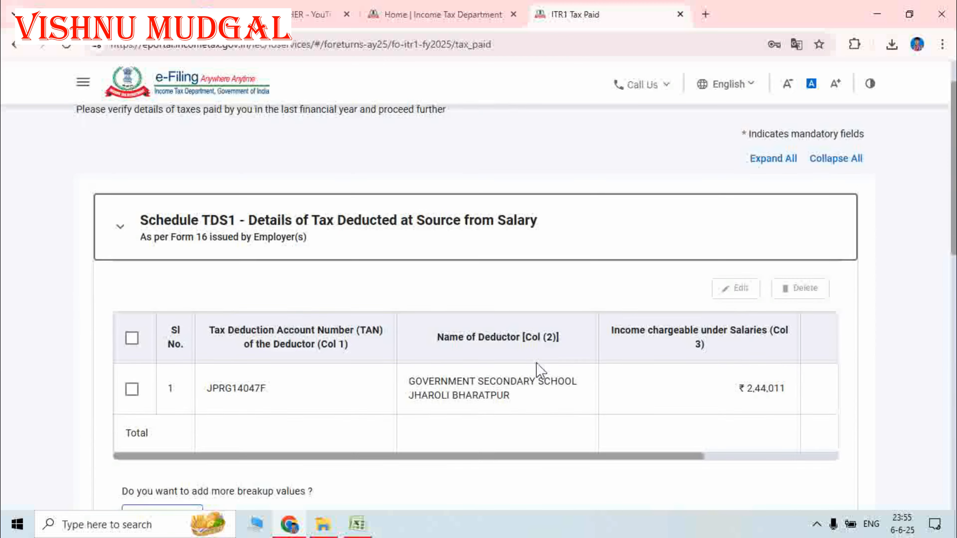
scroll(547, 351, down, 5)
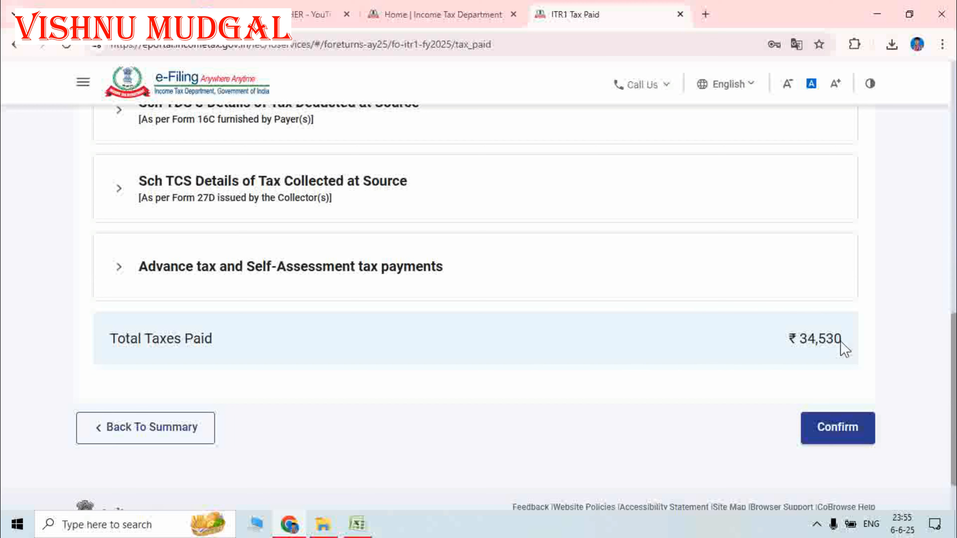
click(835, 429)
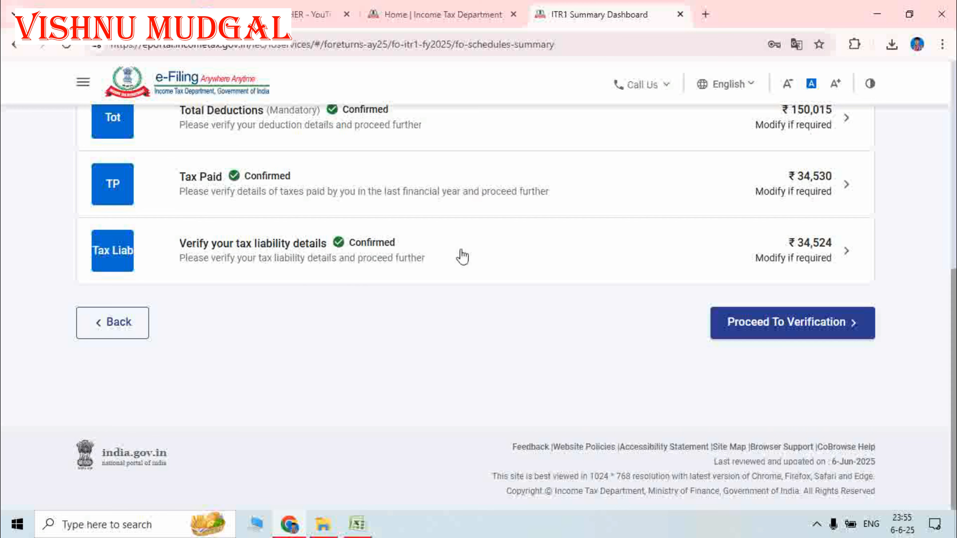
- Review the Total Tax Liability computation: ₹34,524 tax, fee and interest on income 603480
click(773, 255)
scroll(400, 270, up, 5)
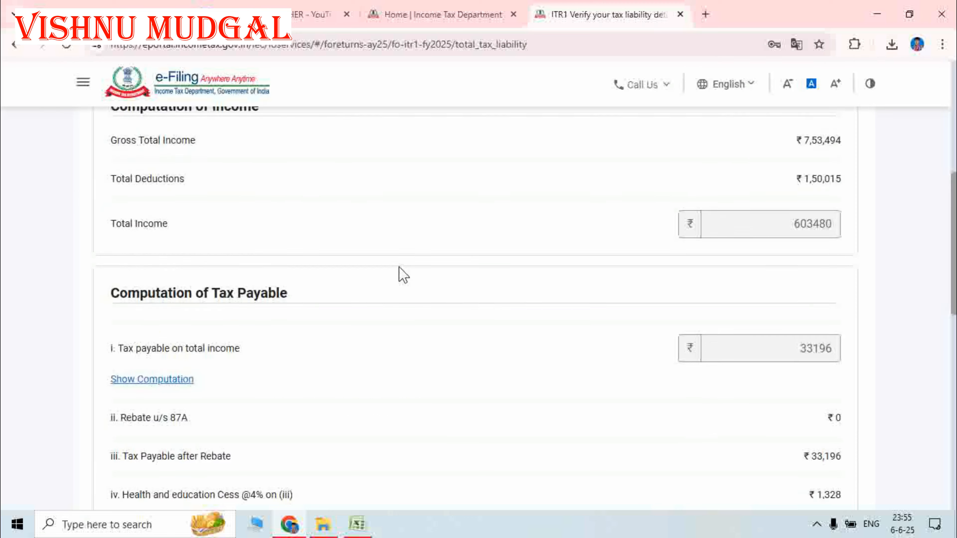
scroll(482, 314, down, 15)
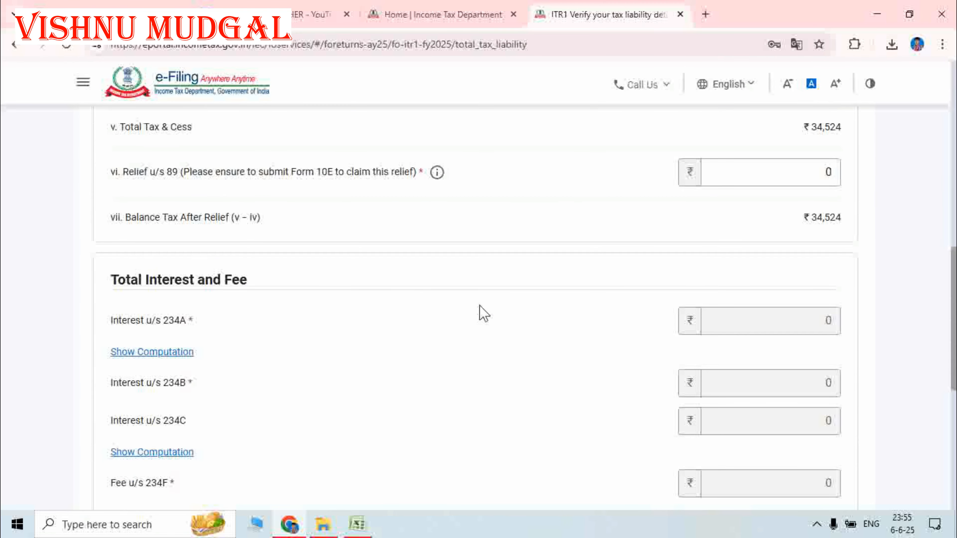
scroll(528, 320, up, 5)
scroll(529, 321, up, 5)
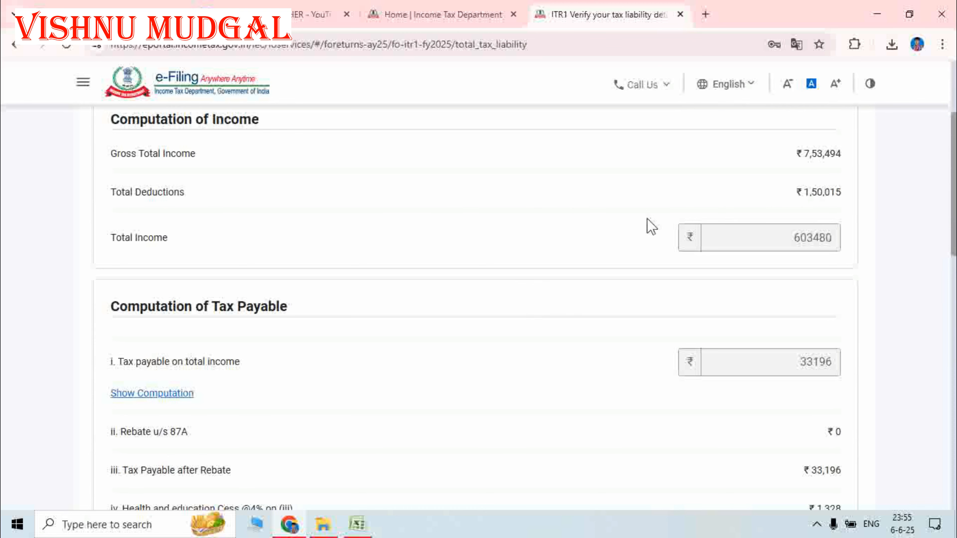
scroll(553, 319, down, 2)
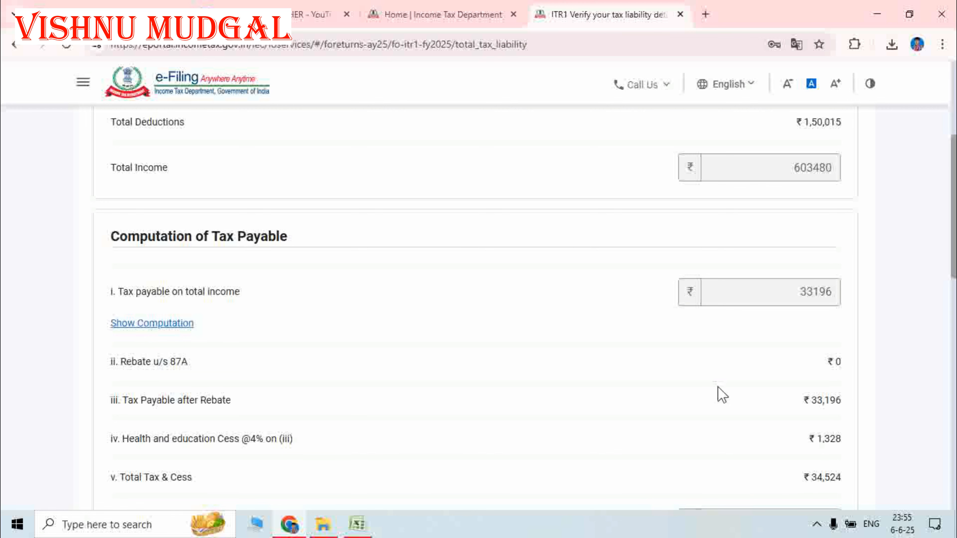
scroll(678, 418, down, 6)
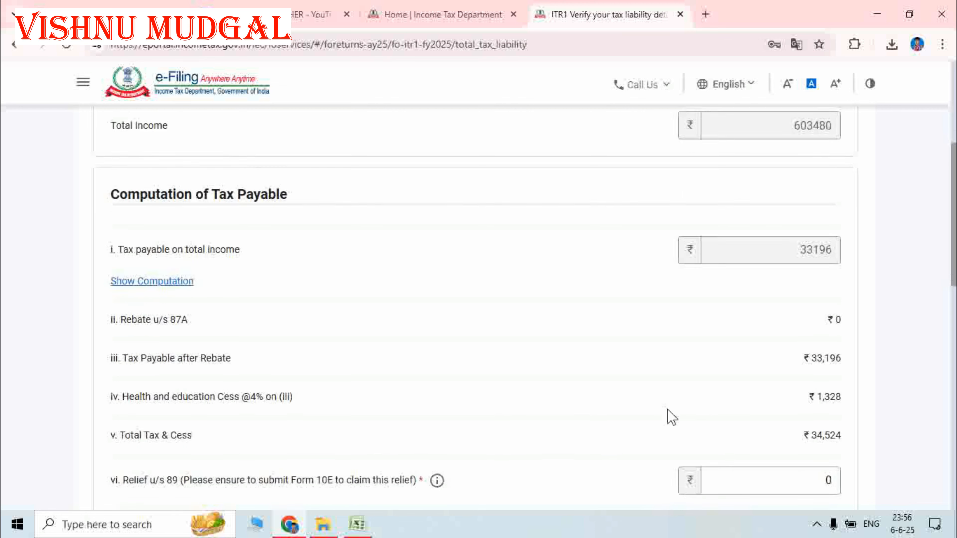
scroll(669, 349, down, 8)
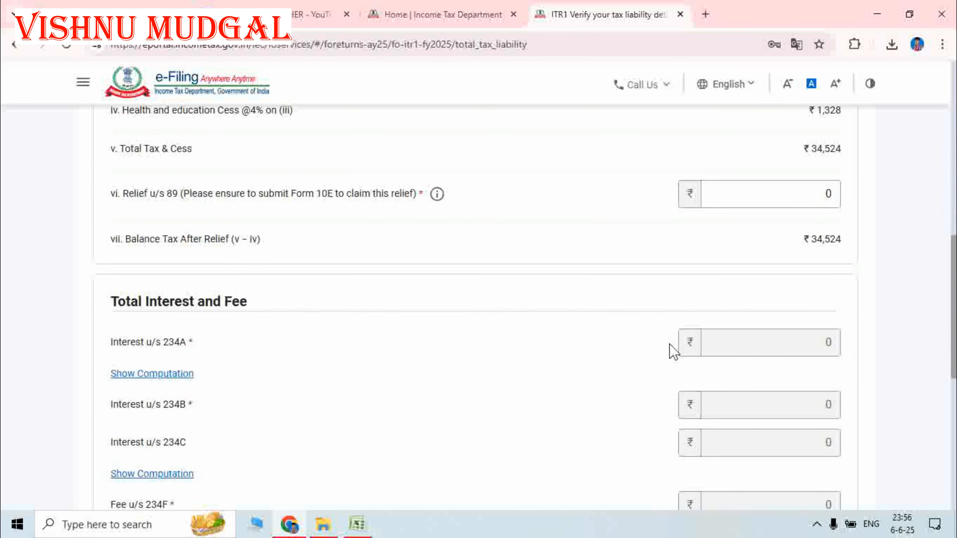
scroll(624, 357, down, 2)
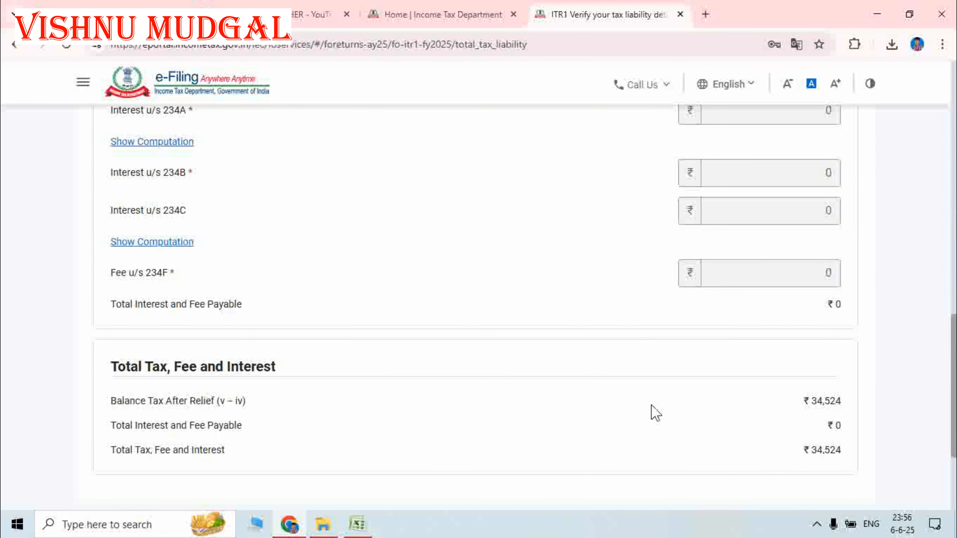
scroll(653, 411, down, 4)
- Confirm the tax liability, so the summary shows ₹158,235 deductions and ₹32,814 liability
click(836, 389)
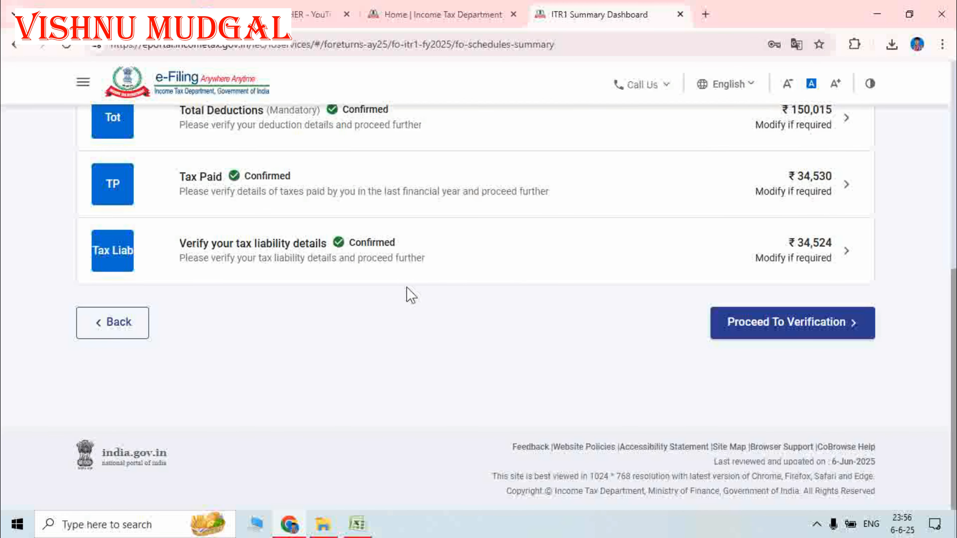
scroll(403, 291, up, 10)
scroll(405, 290, down, 6)
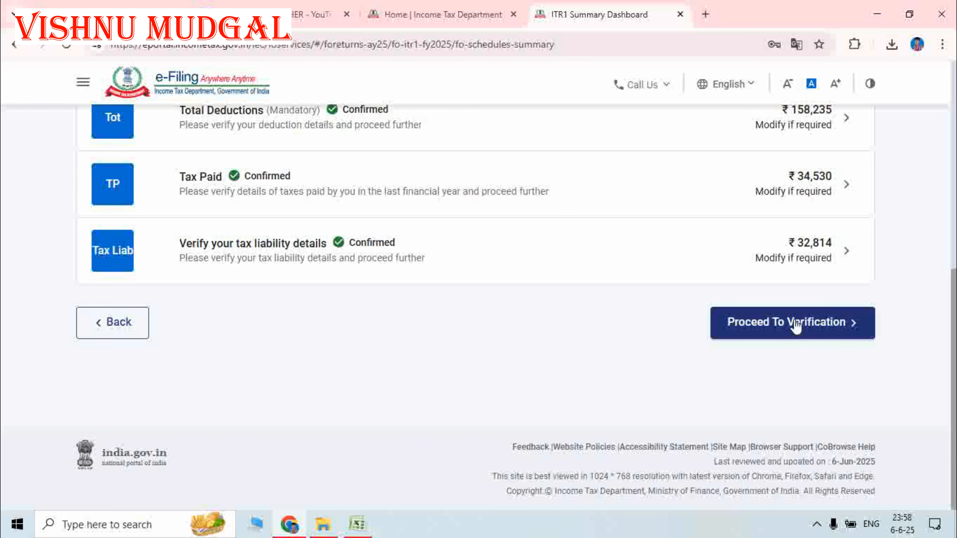
- Proceed to the tax summary and scroll to the ₹1,720 refund (₹34,530 paid vs ₹32,814 liability)
click(792, 325)
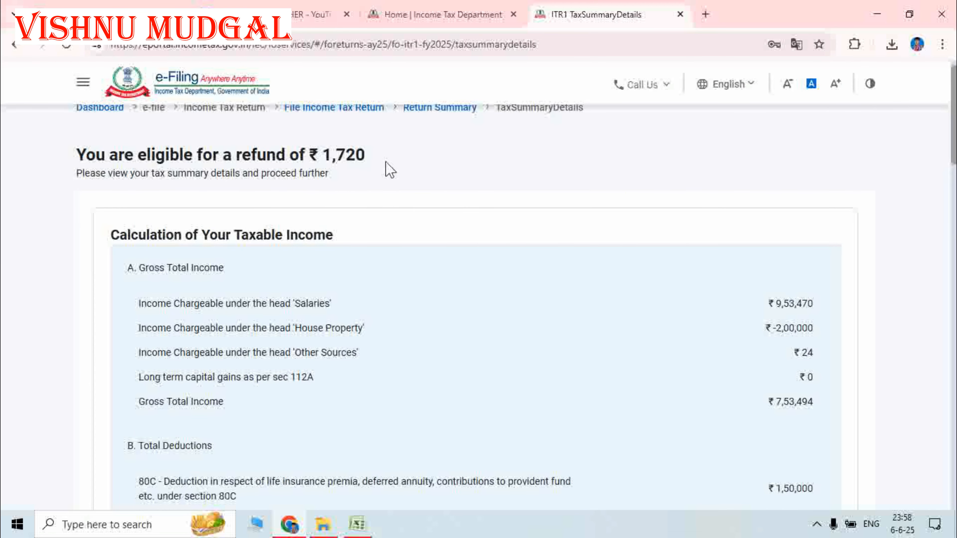
scroll(531, 340, down, 3)
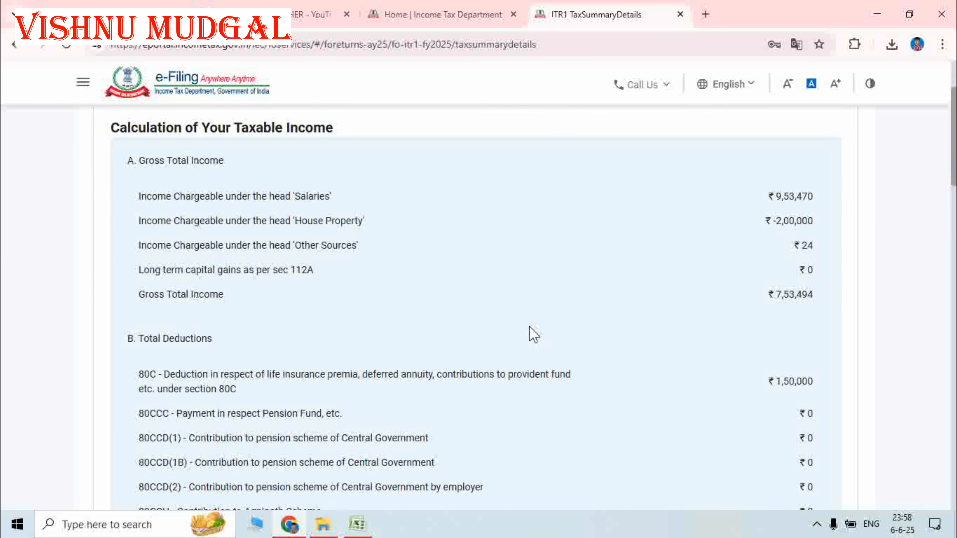
scroll(530, 328, down, 1)
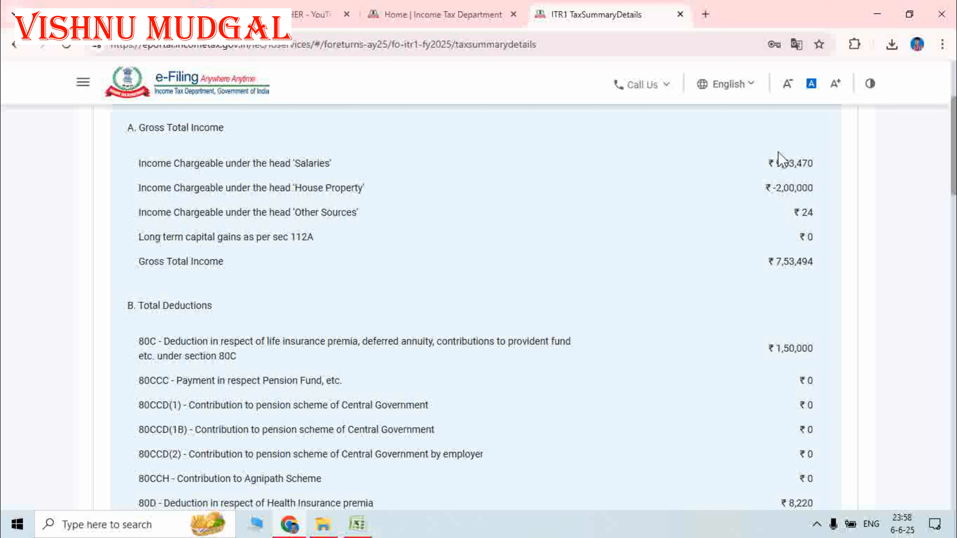
scroll(678, 295, down, 13)
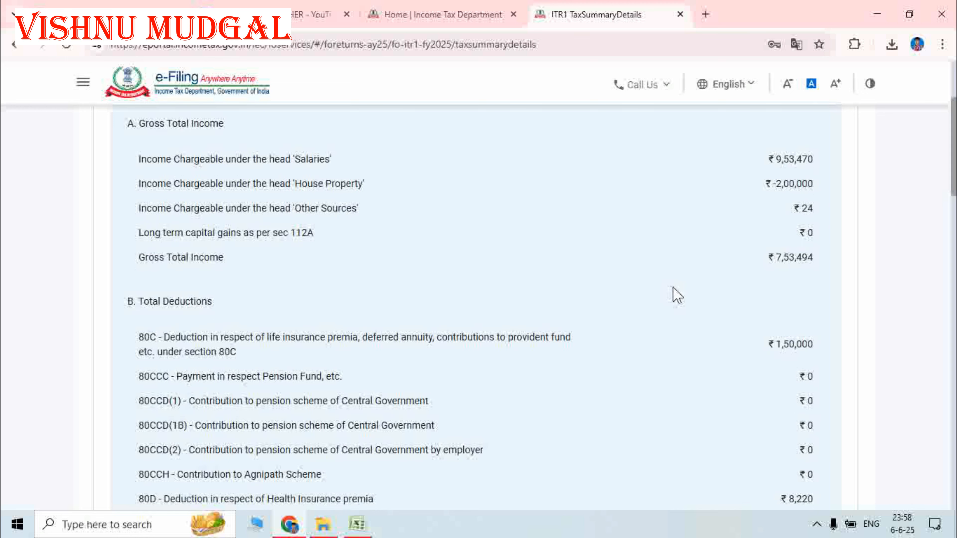
scroll(677, 291, down, 13)
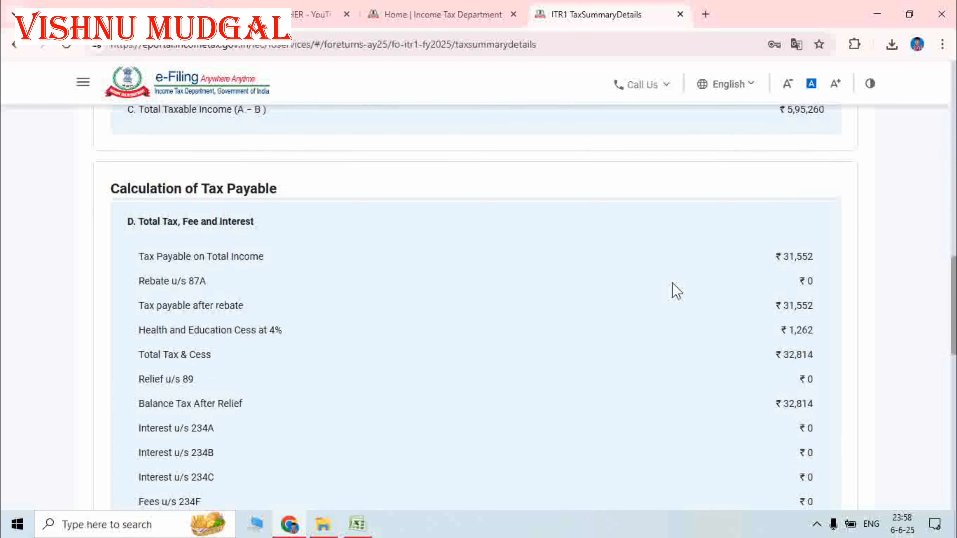
scroll(709, 249, down, 12)
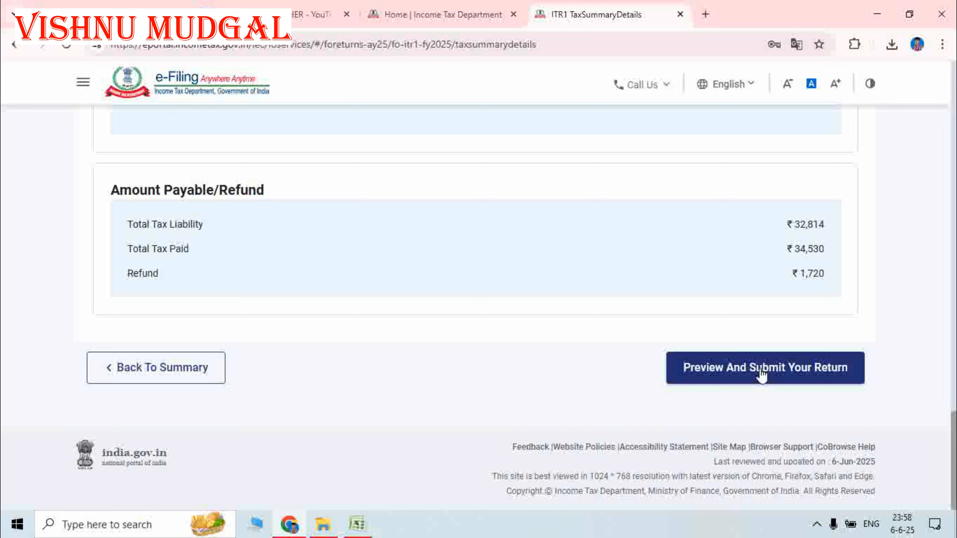
- Fill in the declaration's place of filing on the preview form and run internal validation
click(760, 372)
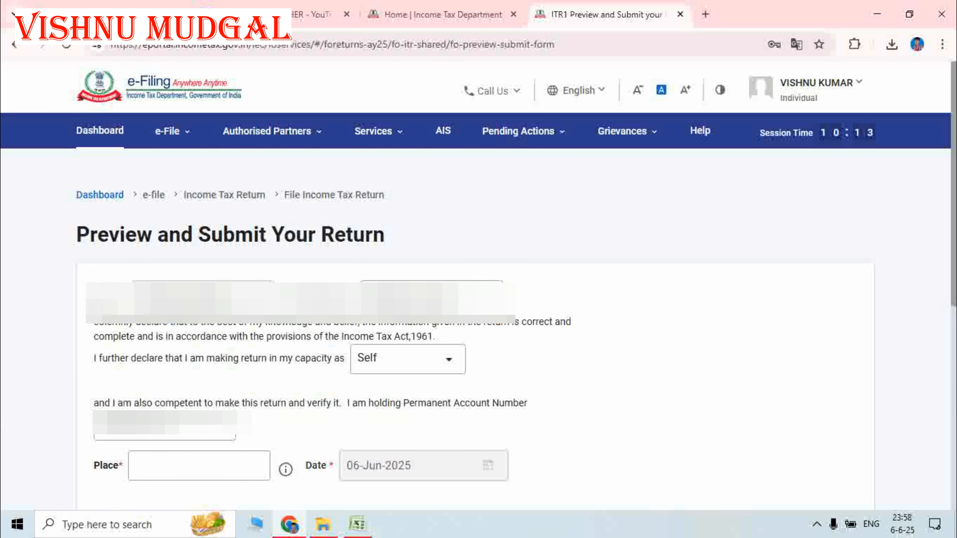
scroll(662, 327, down, 1)
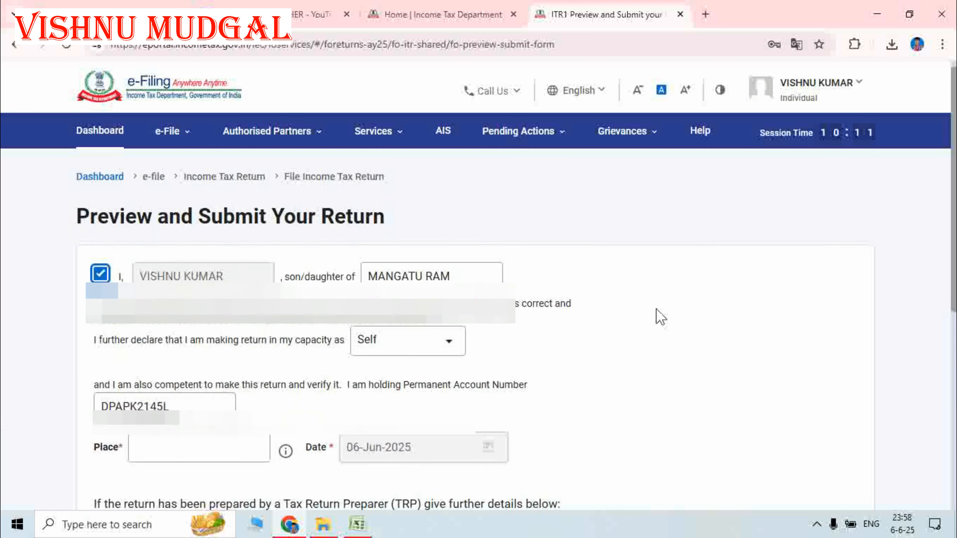
scroll(661, 317, down, 4)
click(196, 295)
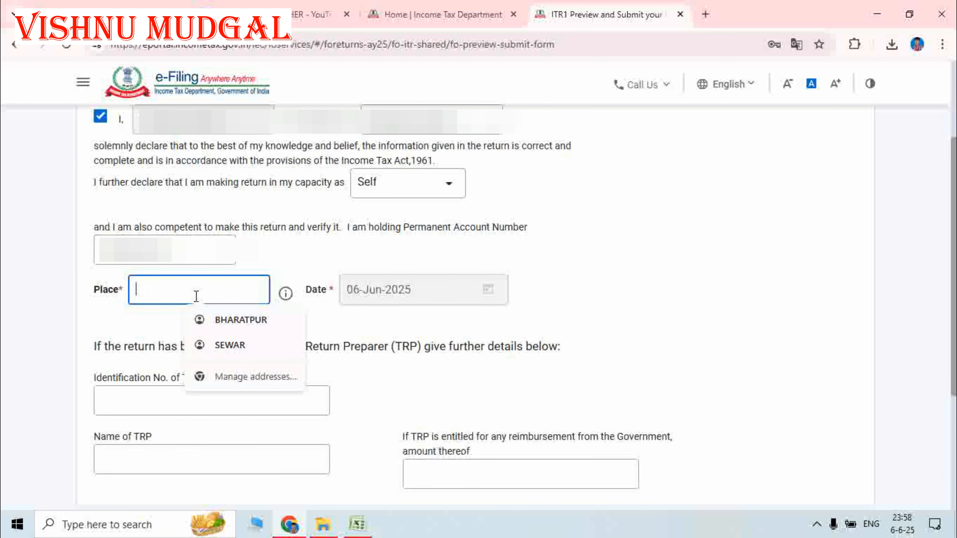
click(222, 320)
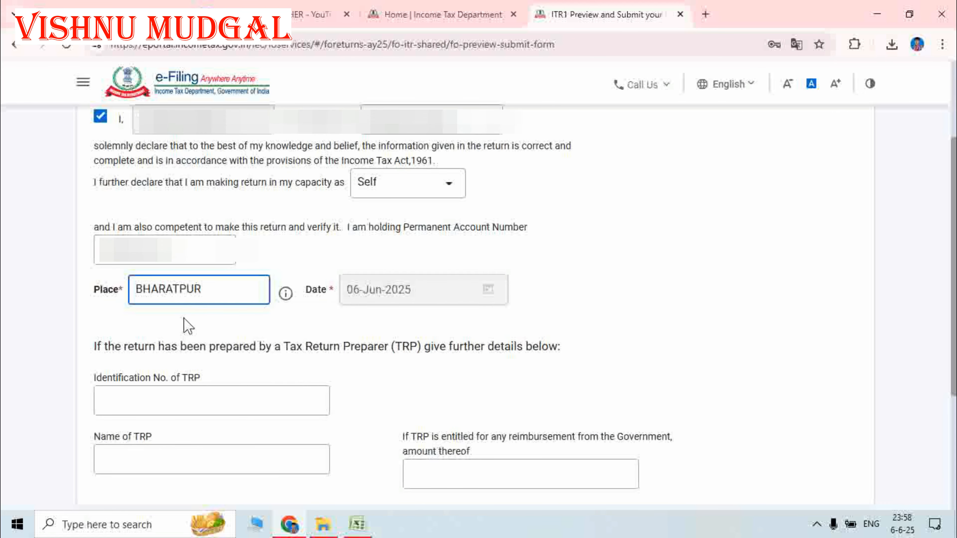
scroll(339, 330, down, 5)
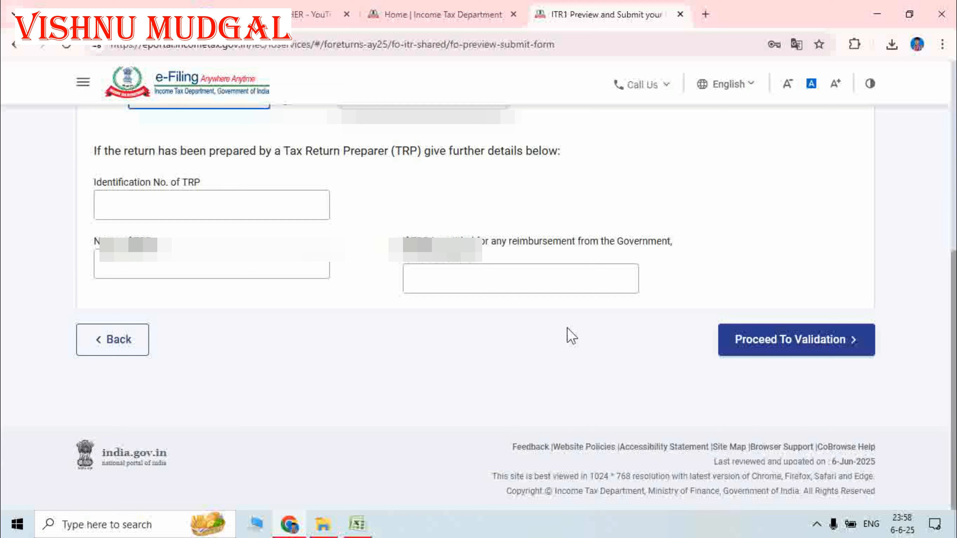
click(800, 341)
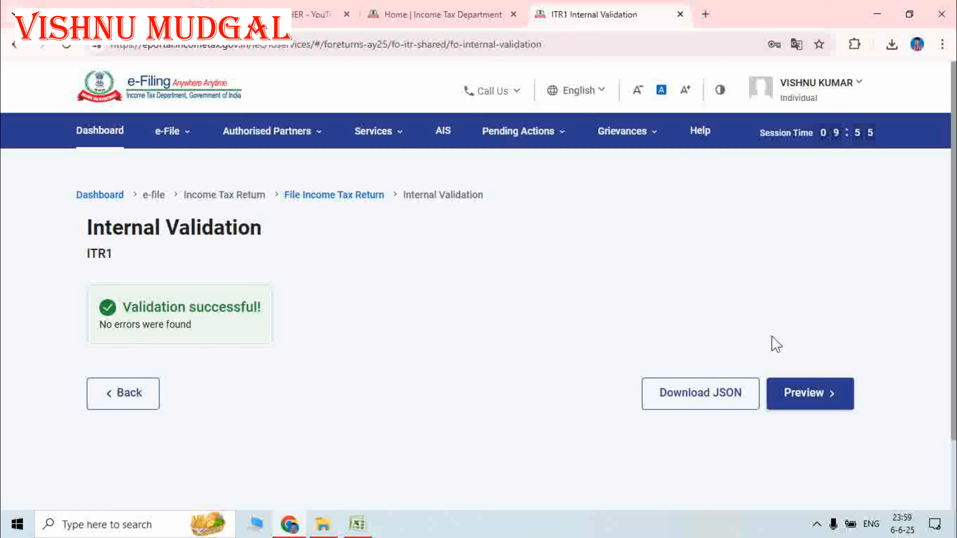
- Look through the ITR1 PDF preview, then pass upload level validation with no errors
click(803, 394)
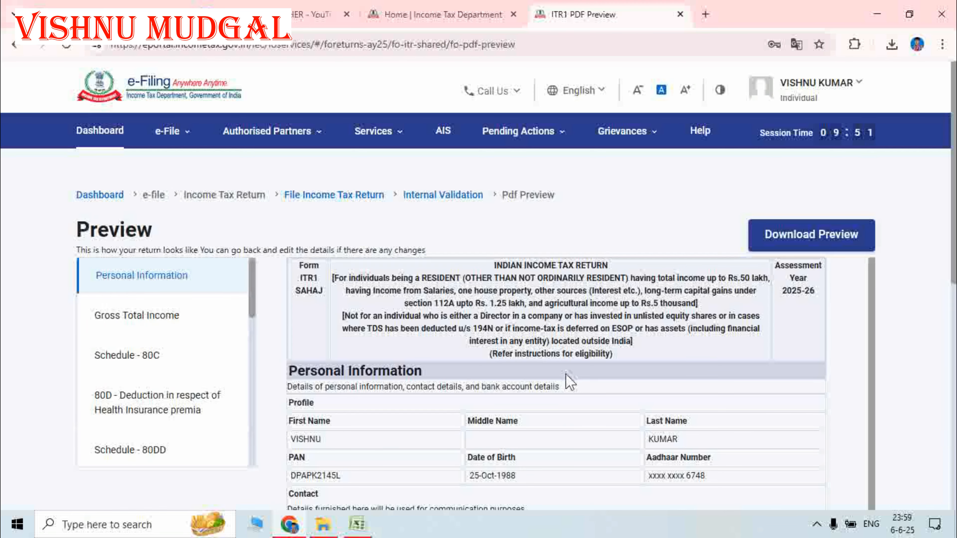
scroll(567, 381, down, 15)
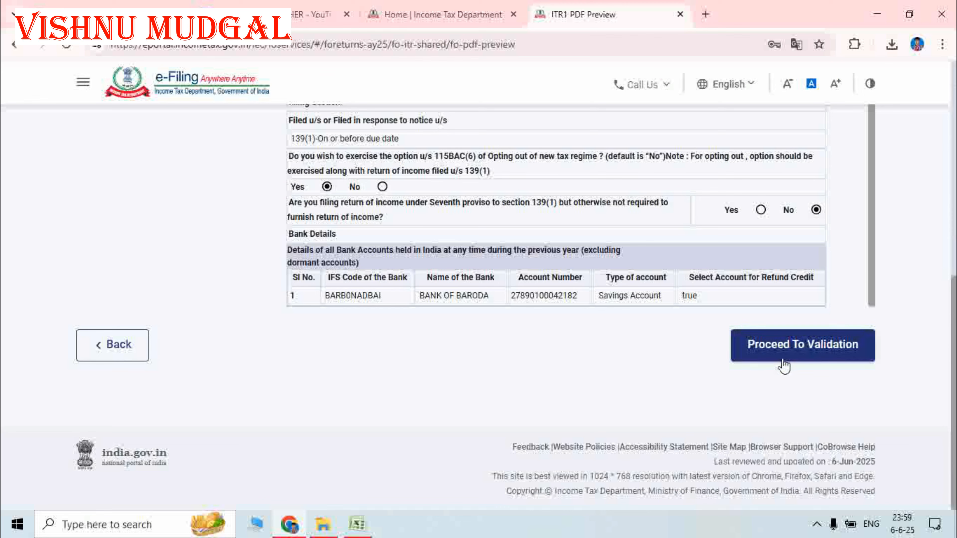
scroll(453, 351, up, 2)
scroll(633, 294, down, 2)
click(803, 352)
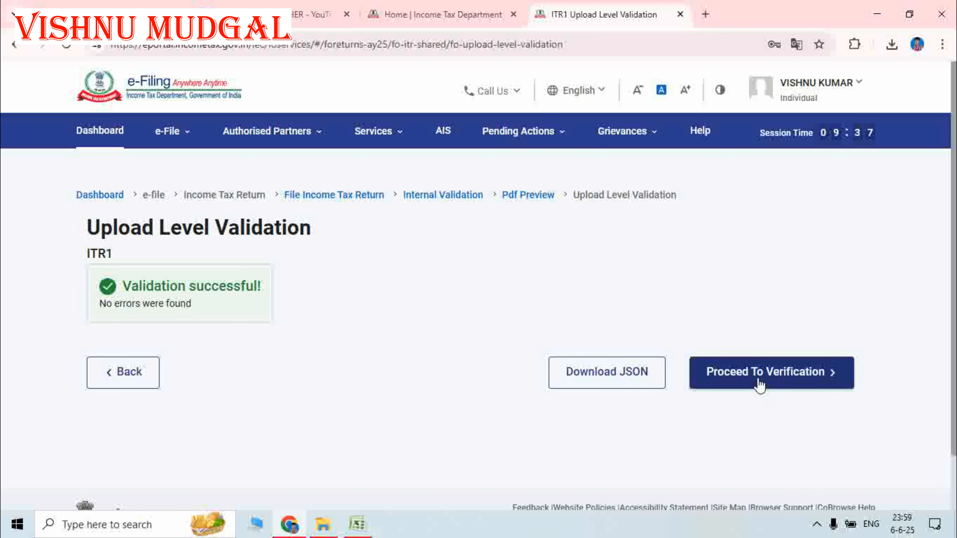
- Choose E-Verify Now, reverting a stray E-Verify Later choice, and continue to verification modes
click(771, 381)
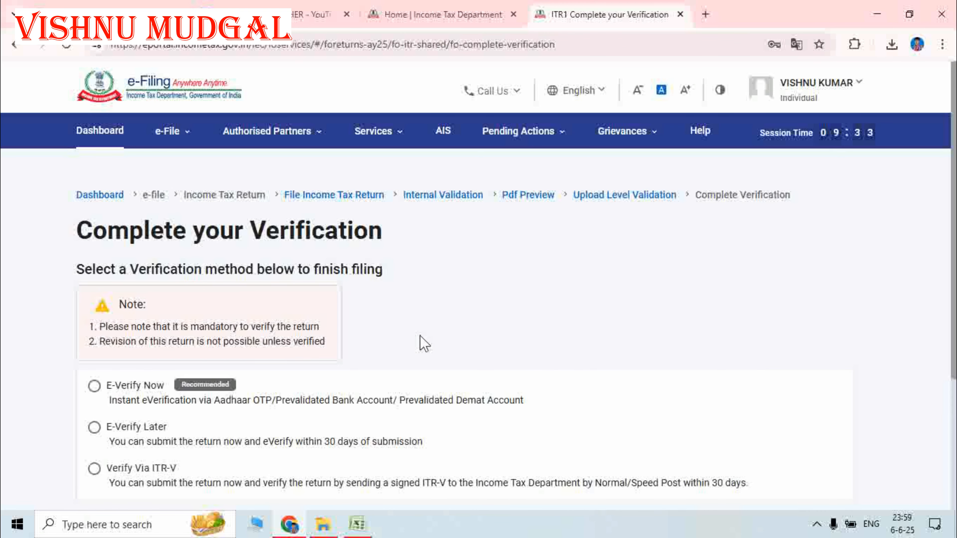
scroll(420, 335, down, 5)
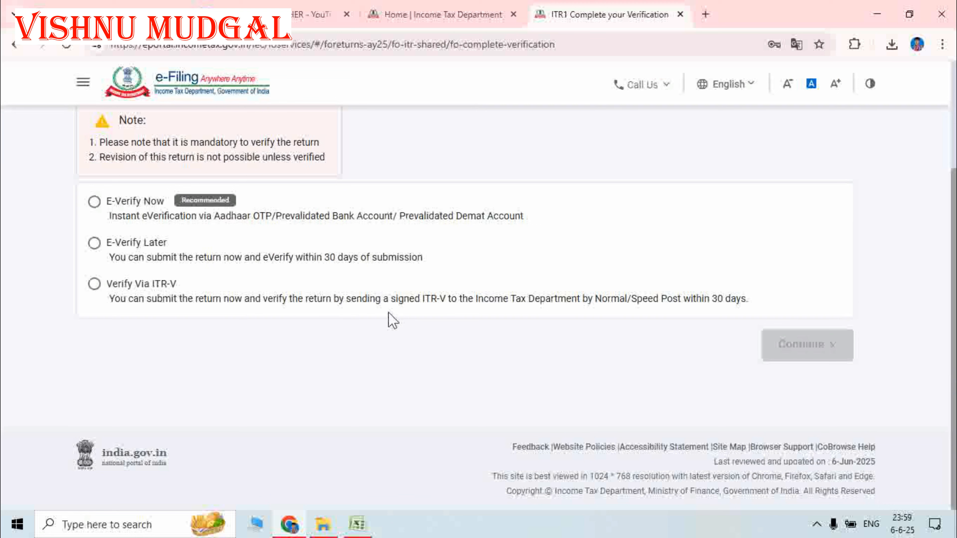
click(94, 203)
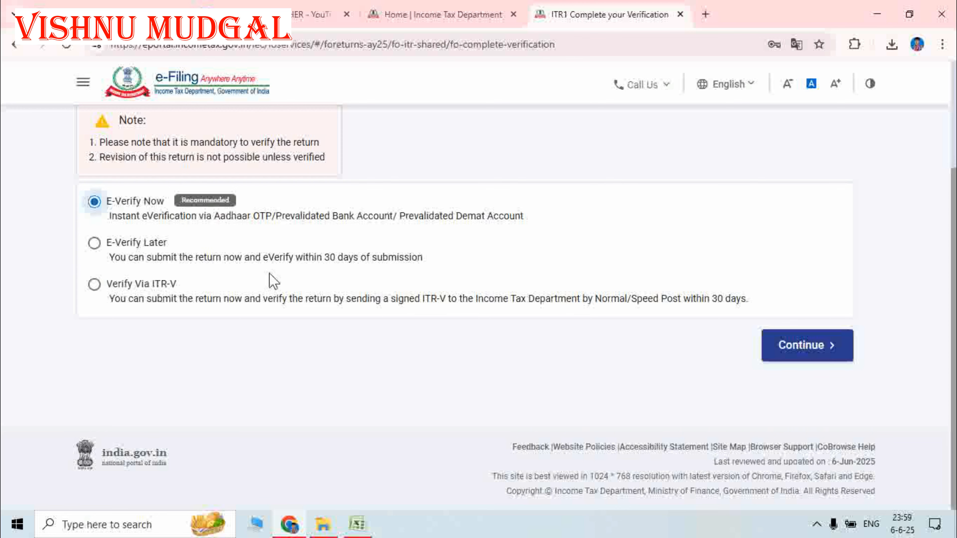
click(94, 244)
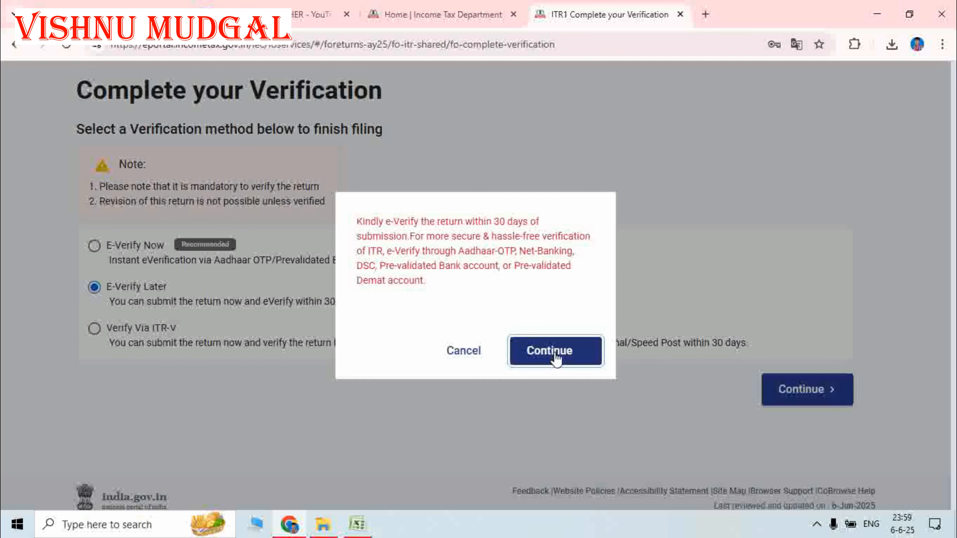
click(548, 348)
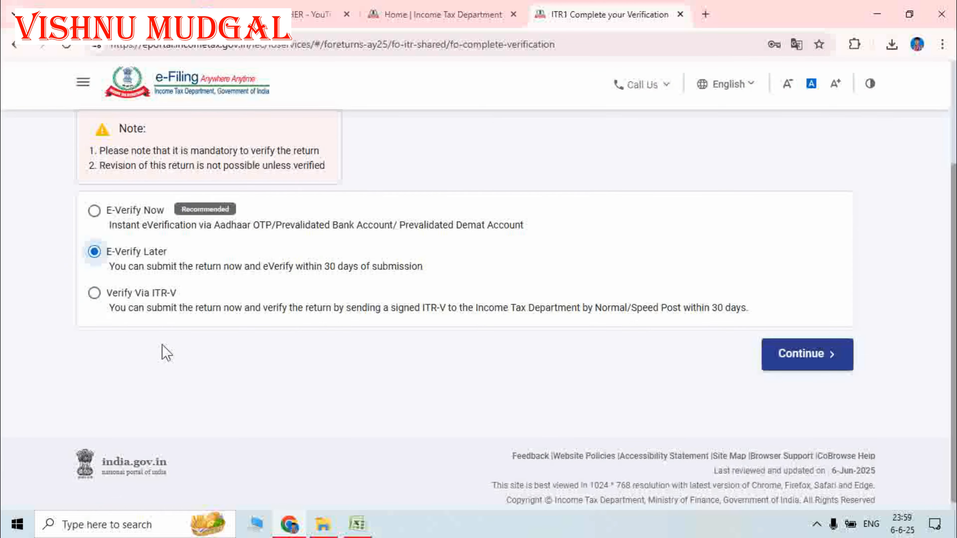
click(94, 212)
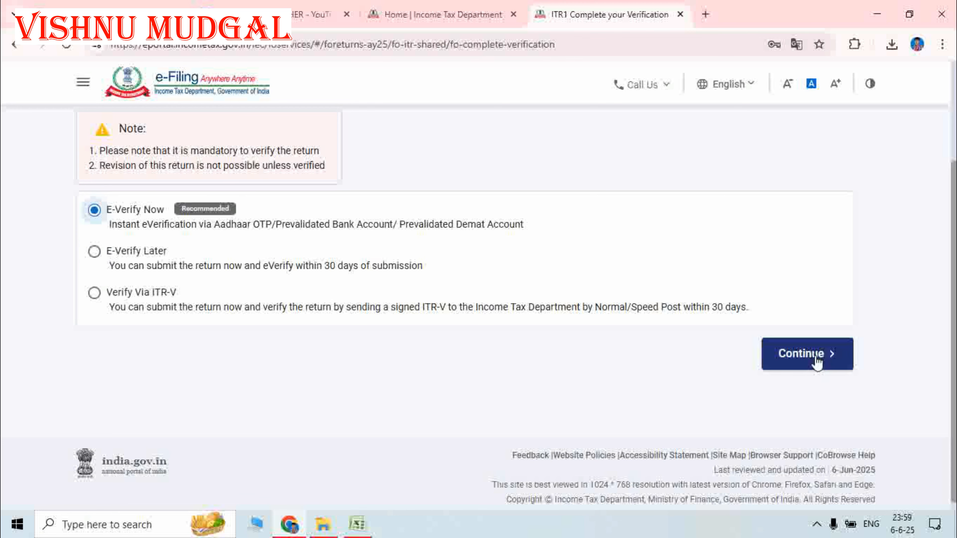
click(807, 355)
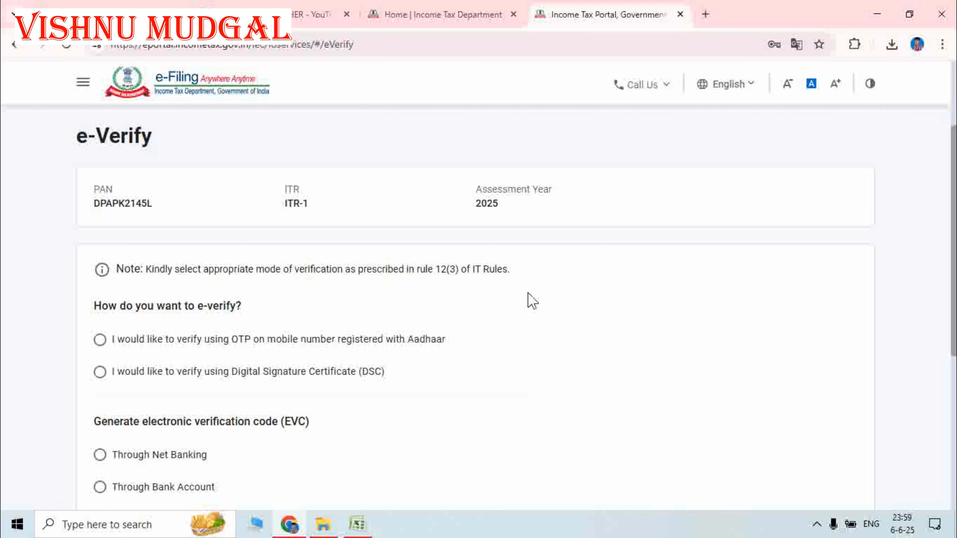
- Select OTP on the Aadhaar-registered mobile as the verification mode and continue
scroll(533, 302, down, 3)
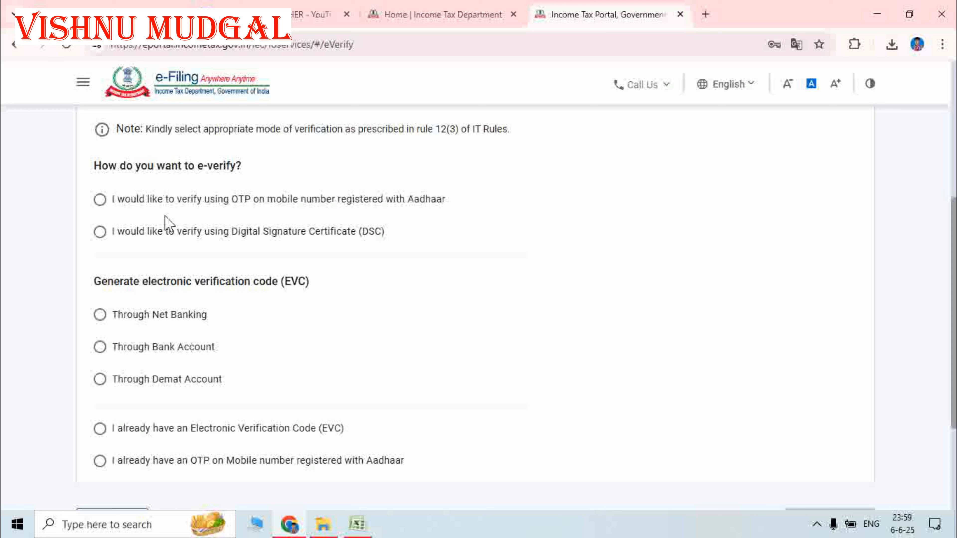
click(100, 200)
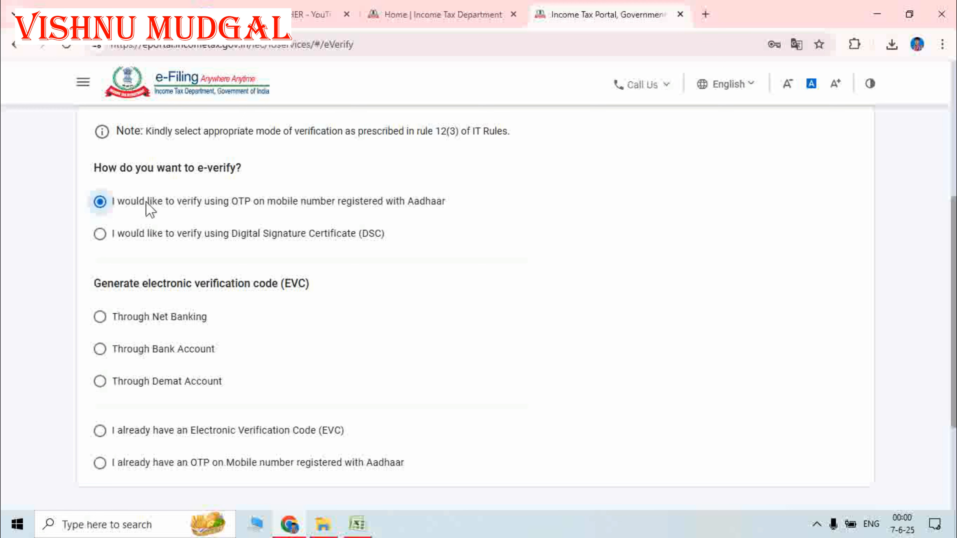
scroll(811, 316, down, 4)
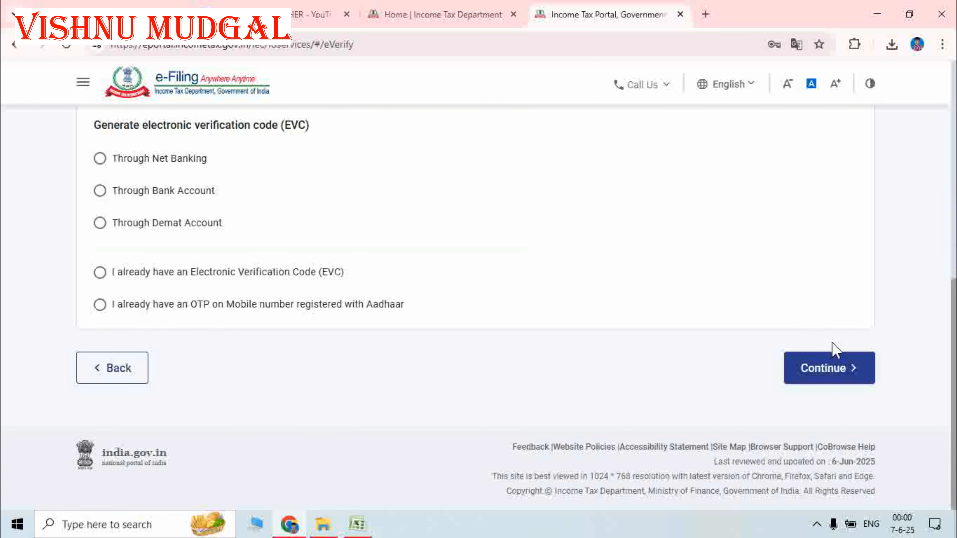
click(835, 375)
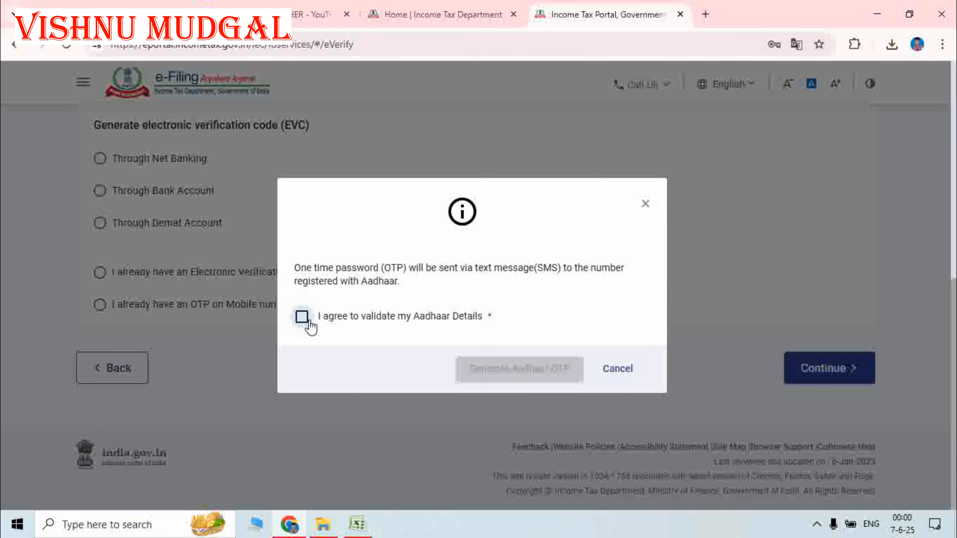
- Agree to Aadhaar validation, generate the OTP, and validate the six-digit code received
click(301, 318)
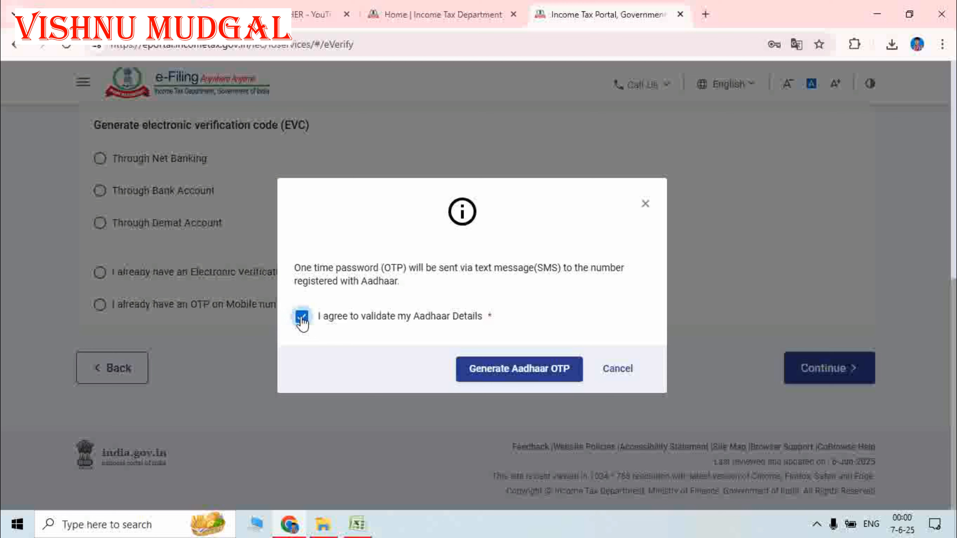
click(529, 372)
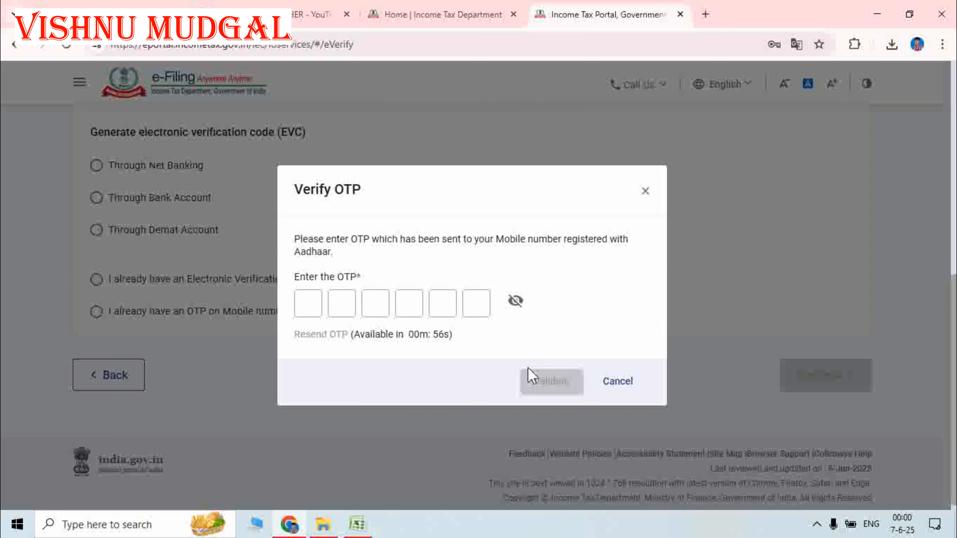
click(315, 300)
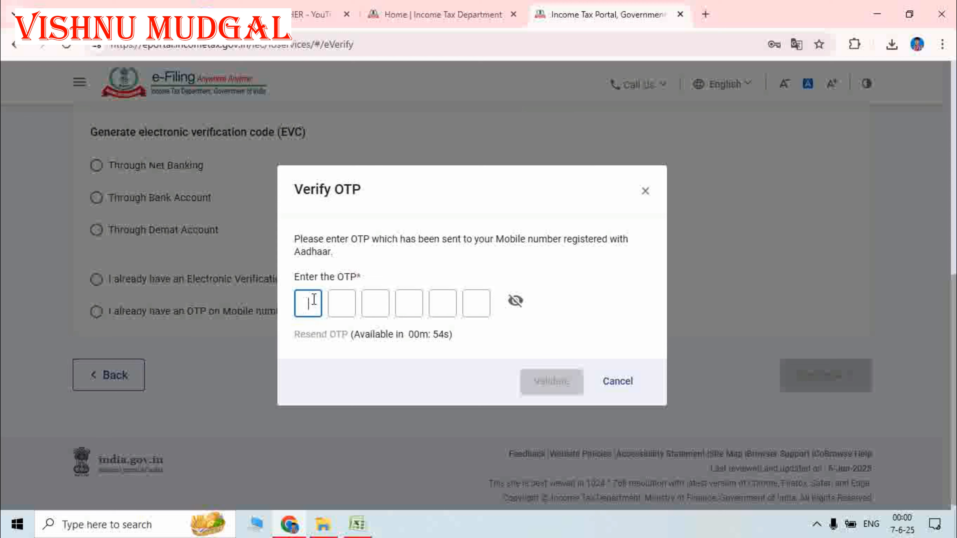
click(302, 357)
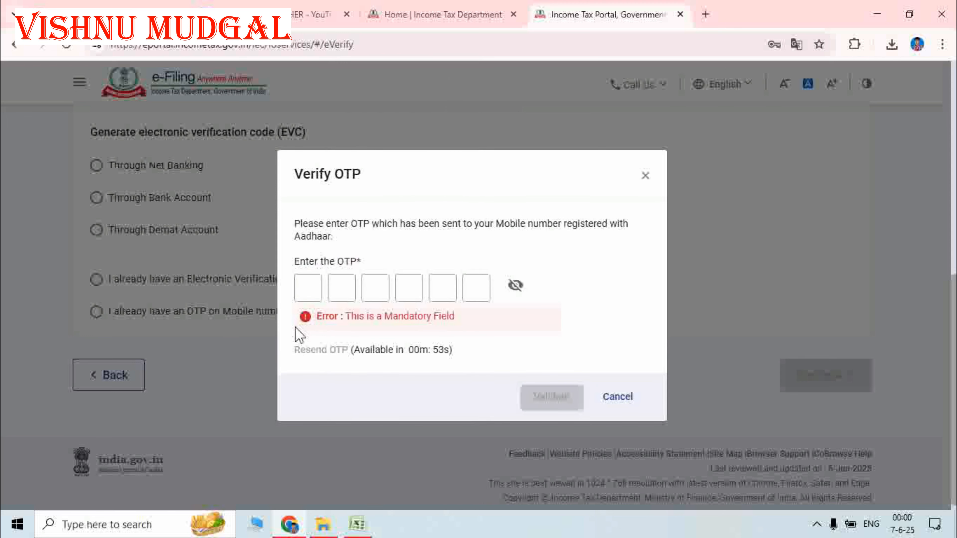
click(306, 292)
text(•••)
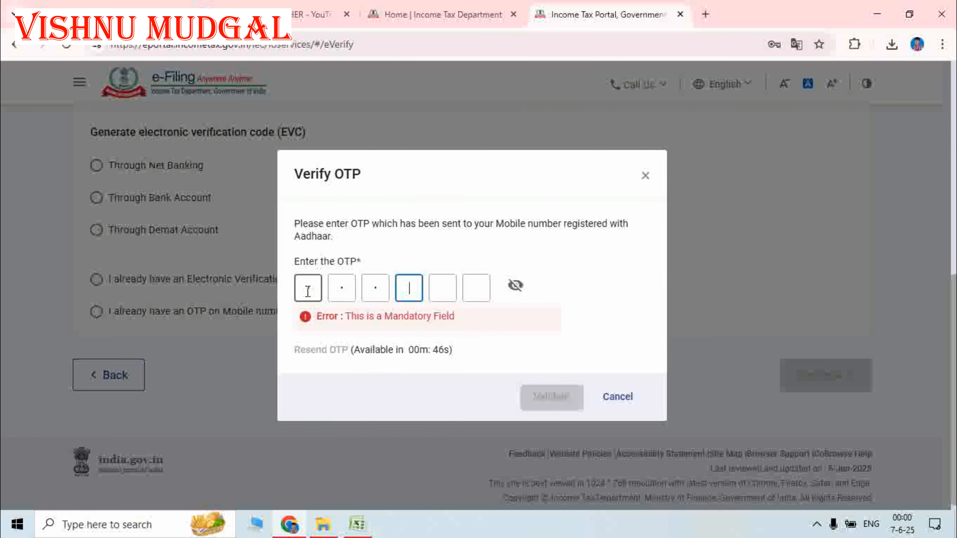
text(•••)
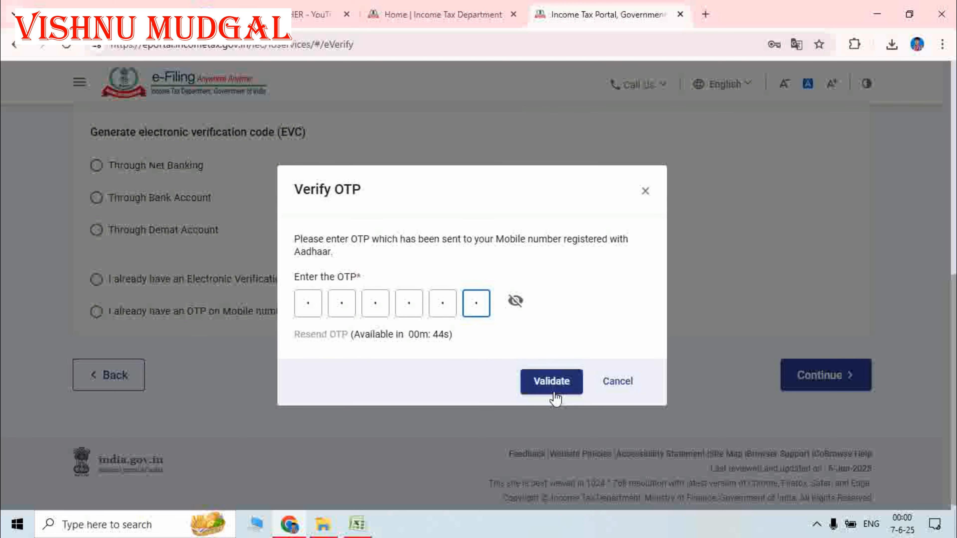
click(554, 392)
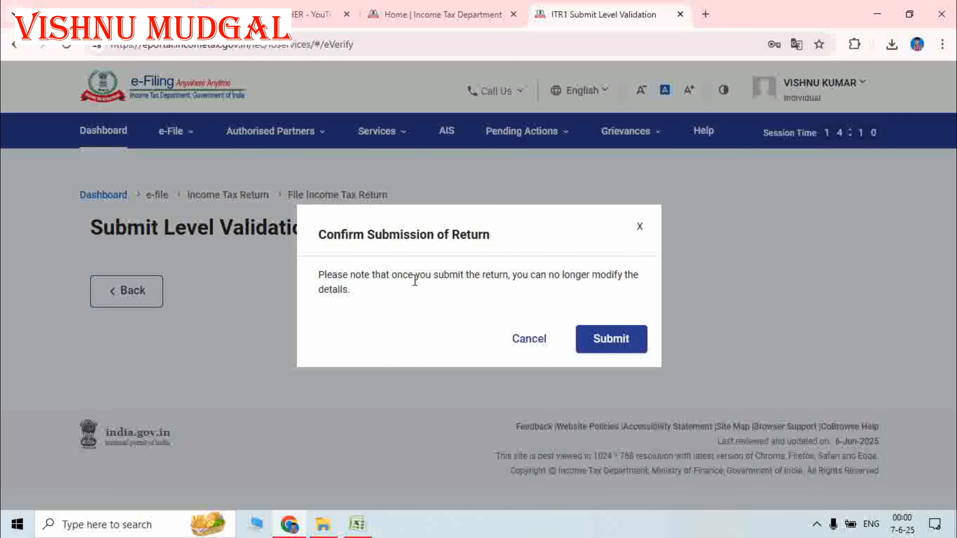
- Submit the ITR1 return, proceed to the filed-and-verified confirmation, and download the receipt
click(613, 343)
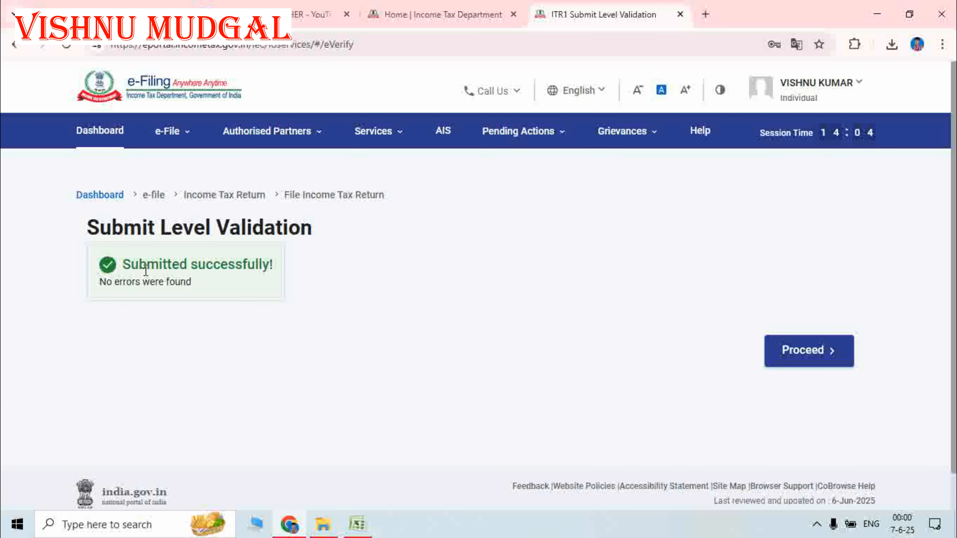
click(825, 363)
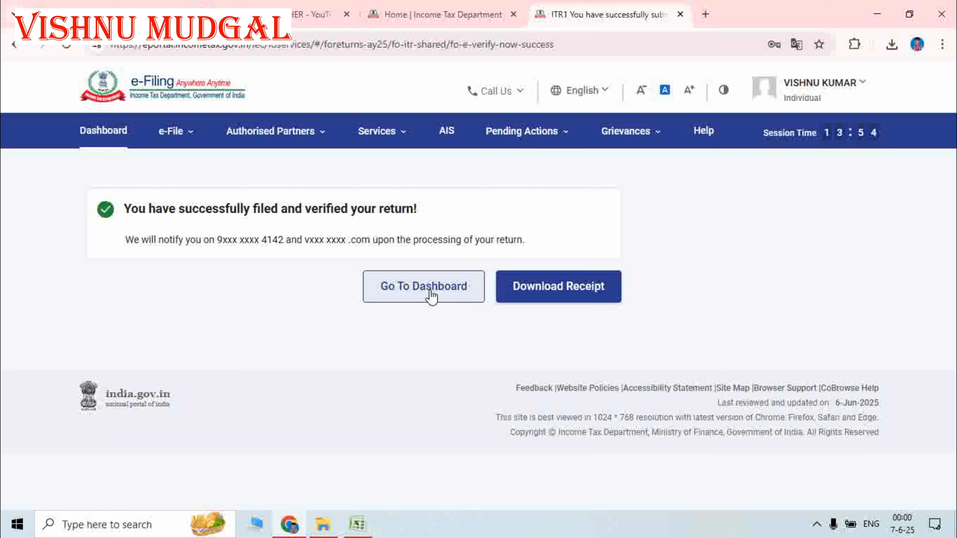
click(547, 293)
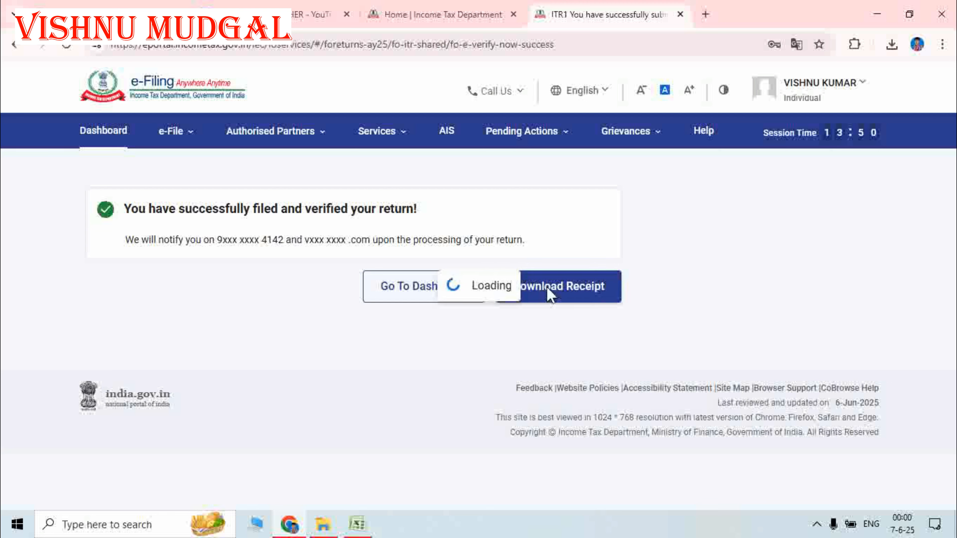